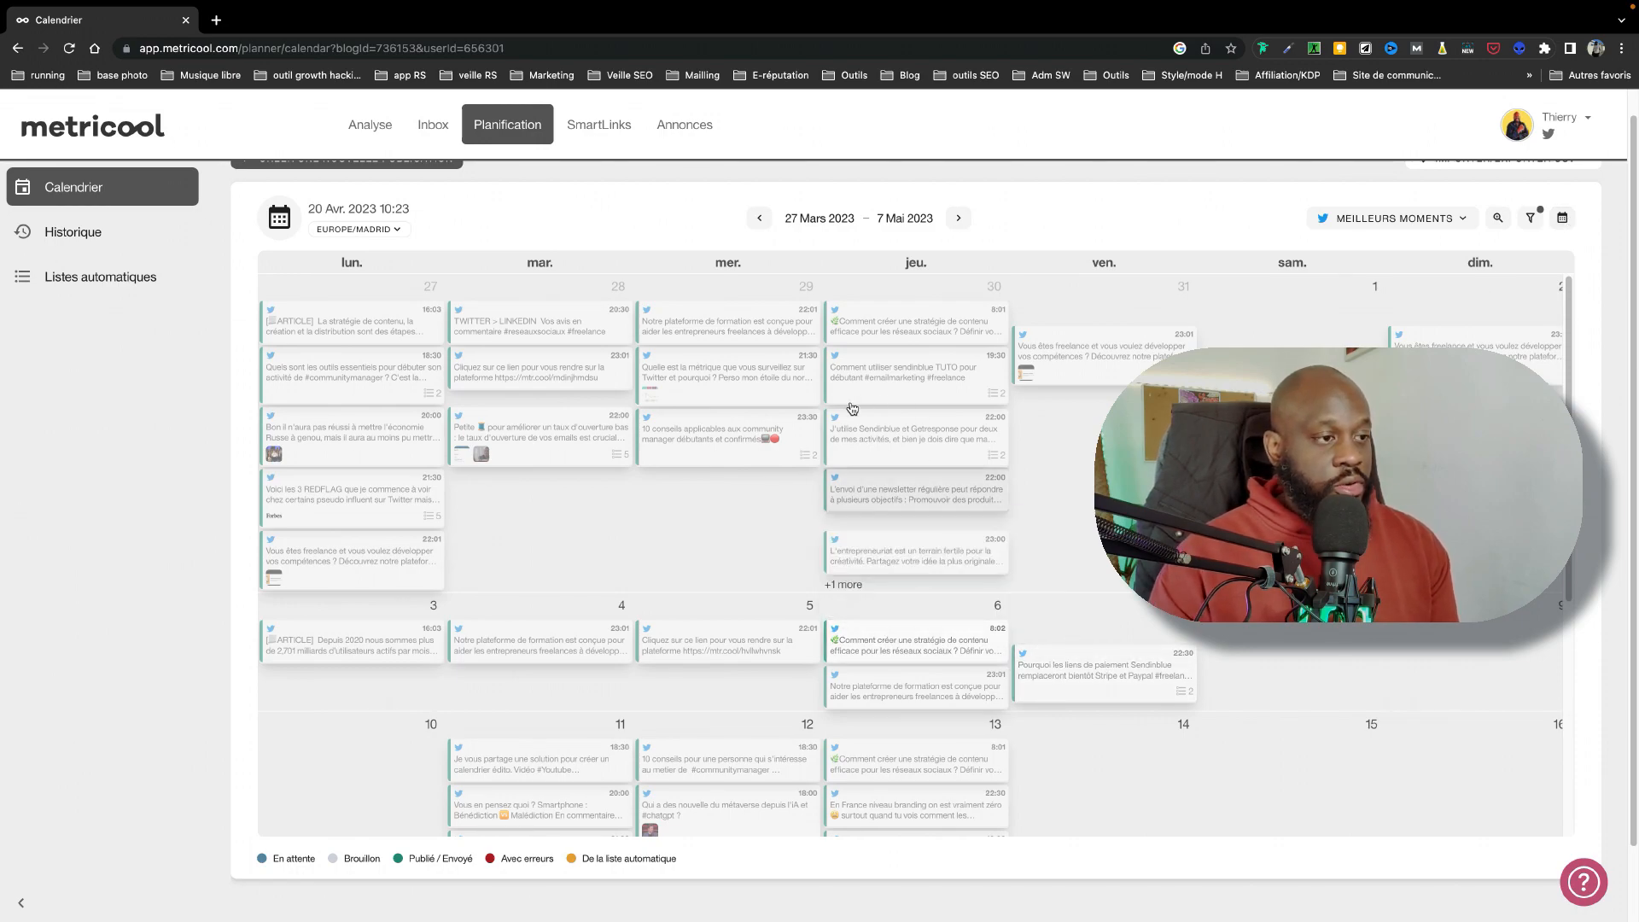
- Browse the planning calendar across earlier months and examine the tweets published during March 2023
left_click(759, 217)
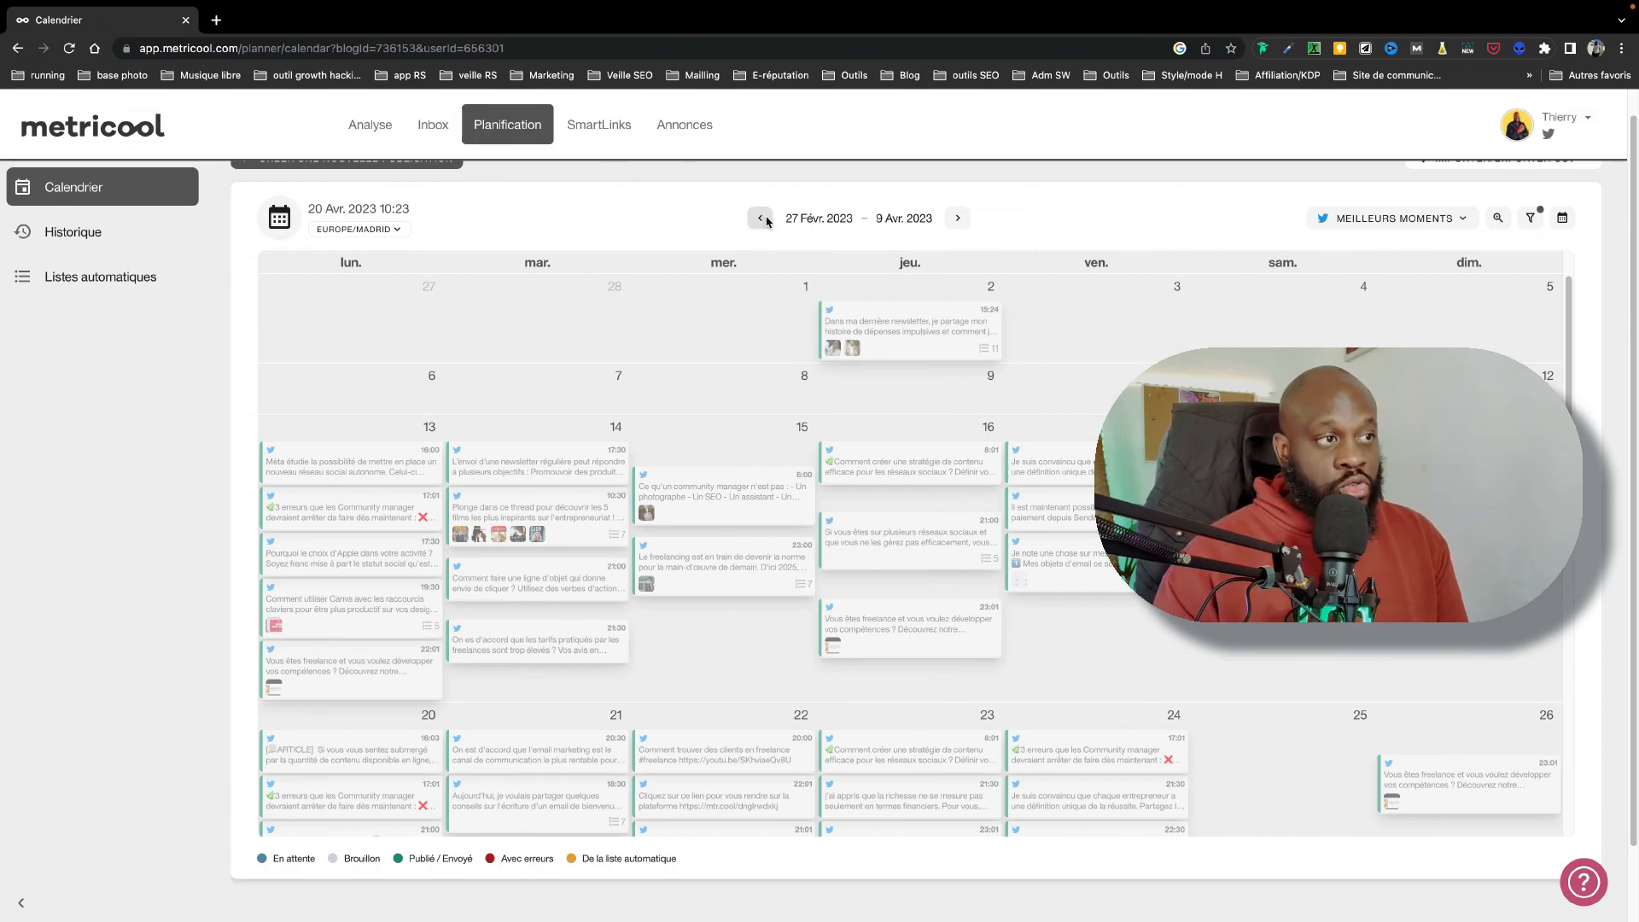
left_click(760, 219)
left_click(752, 219)
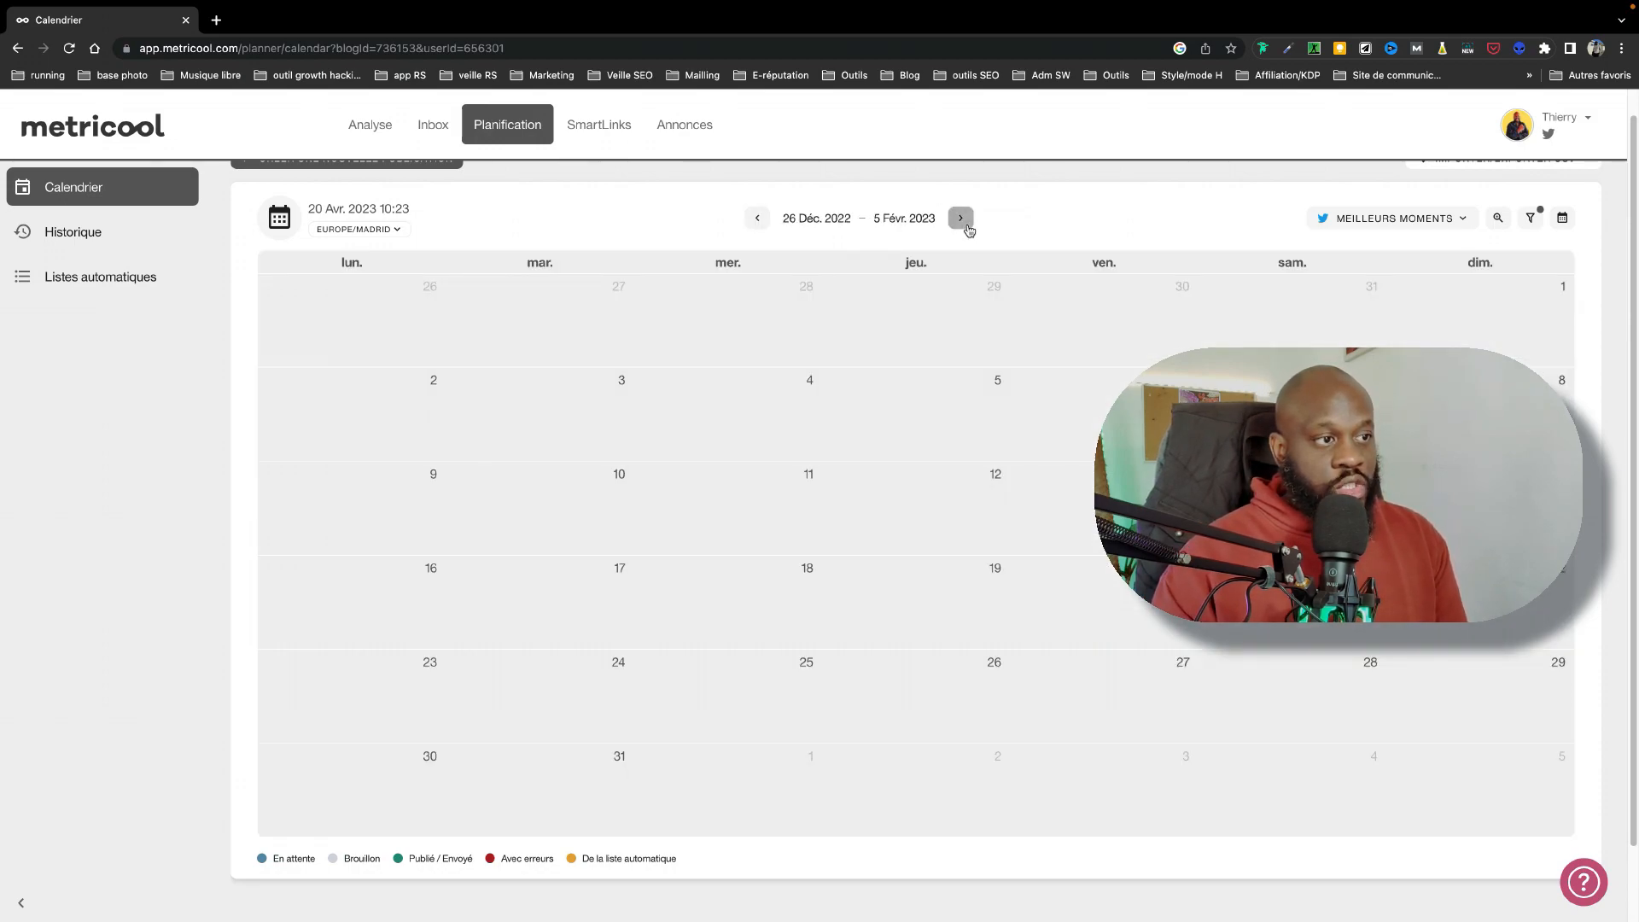
left_click(965, 220)
scroll(967, 226, "up", 1)
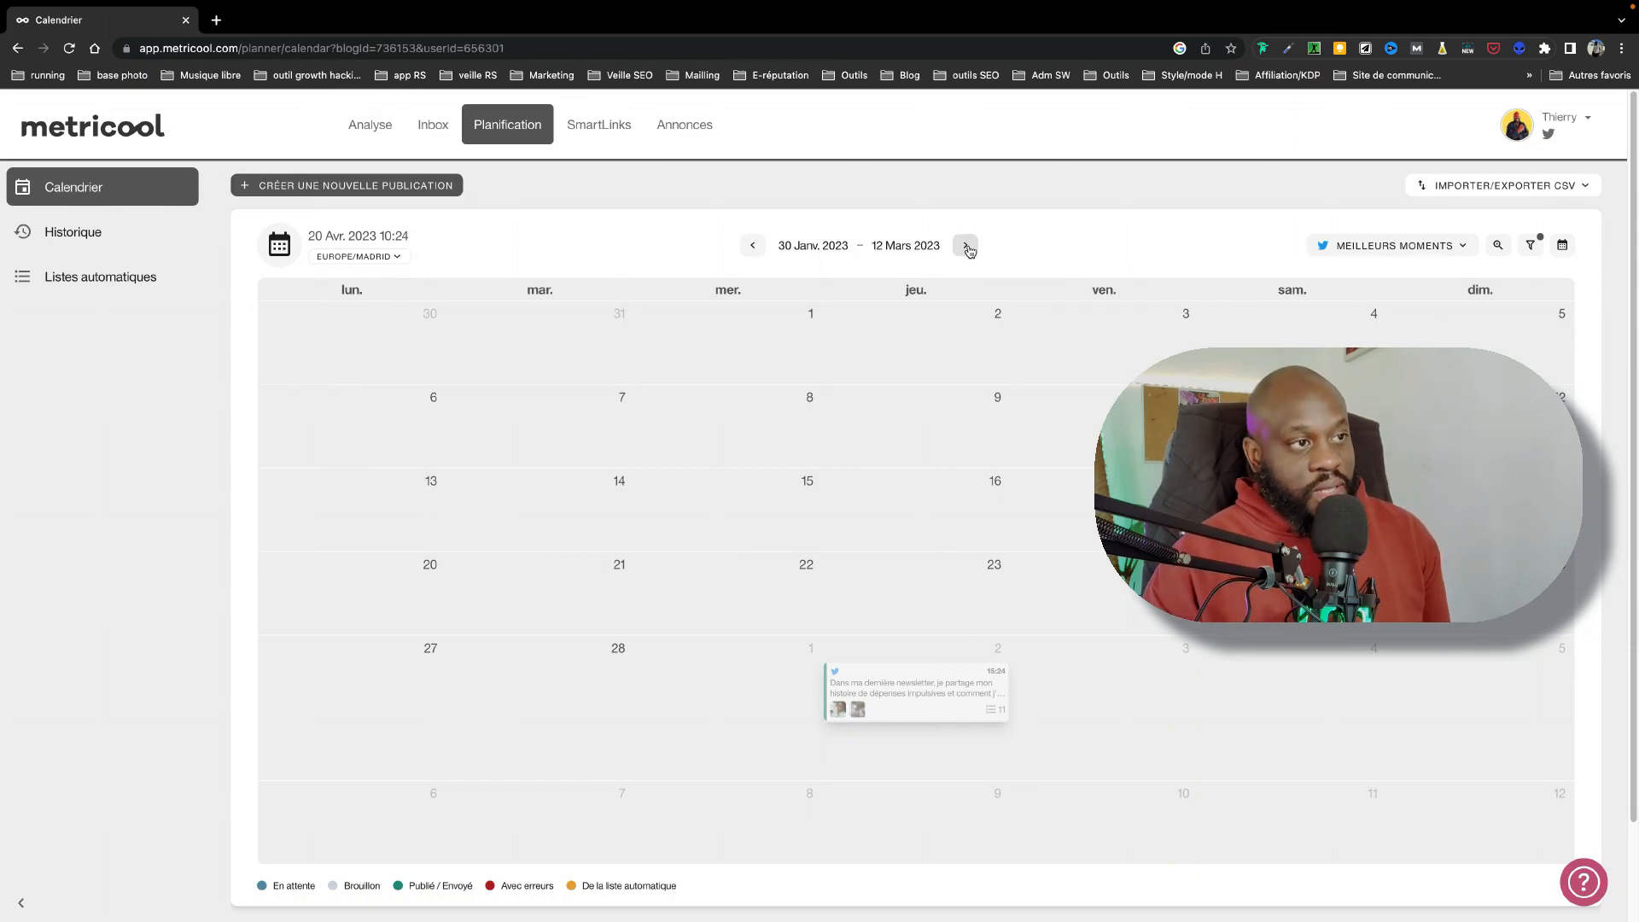
left_click(967, 247)
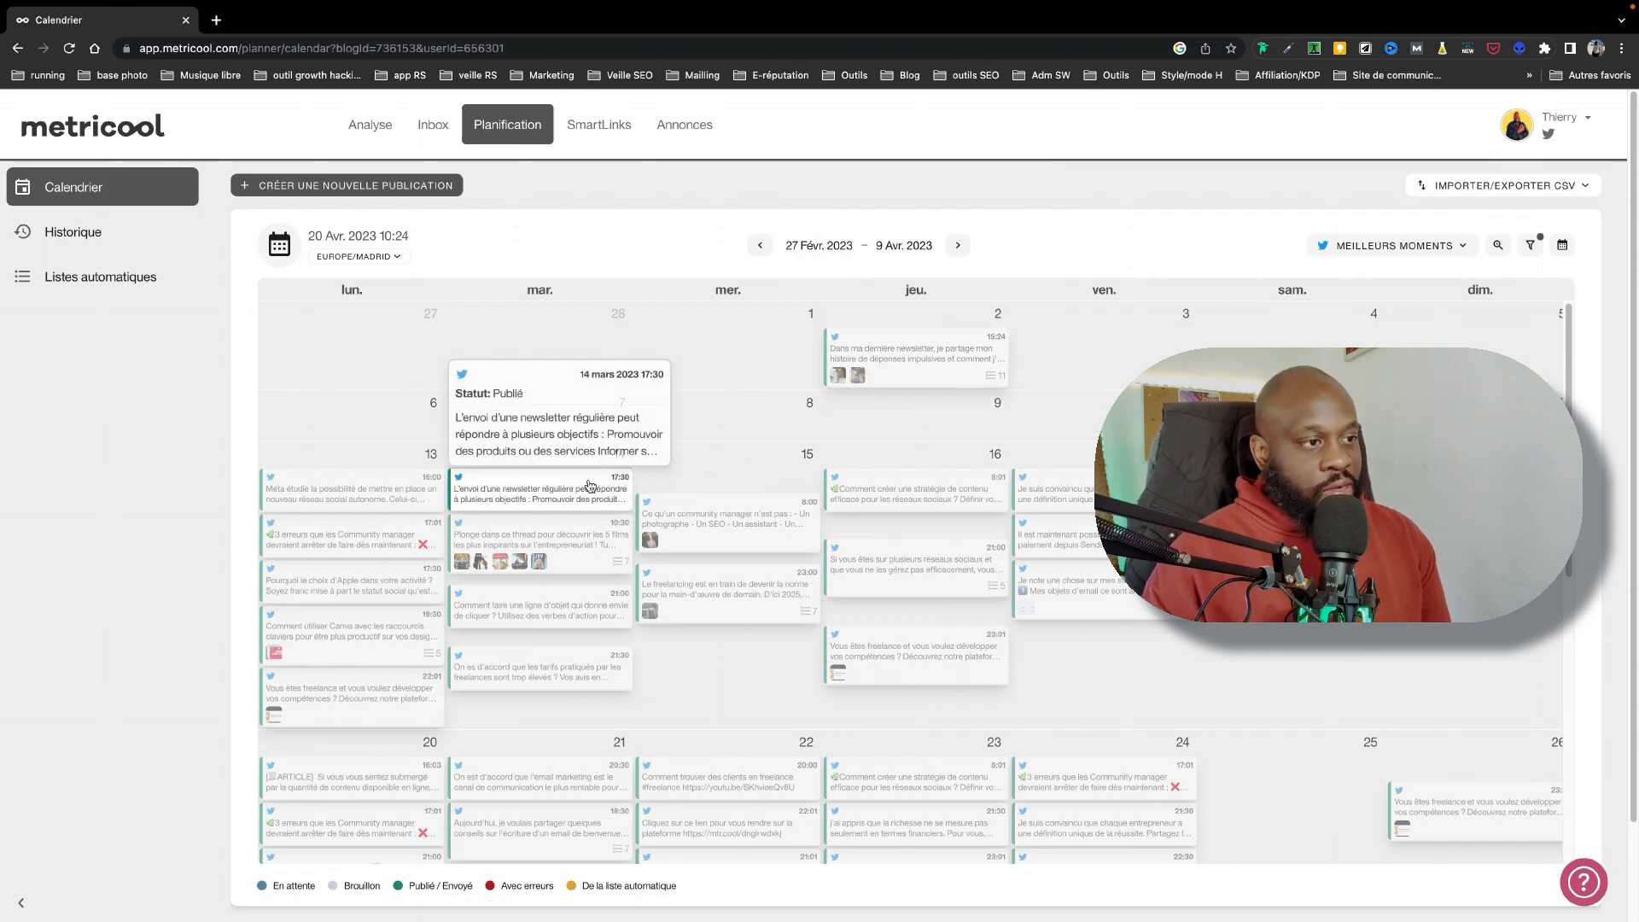
scroll(597, 495, "down", 8)
scroll(623, 523, "down", 2)
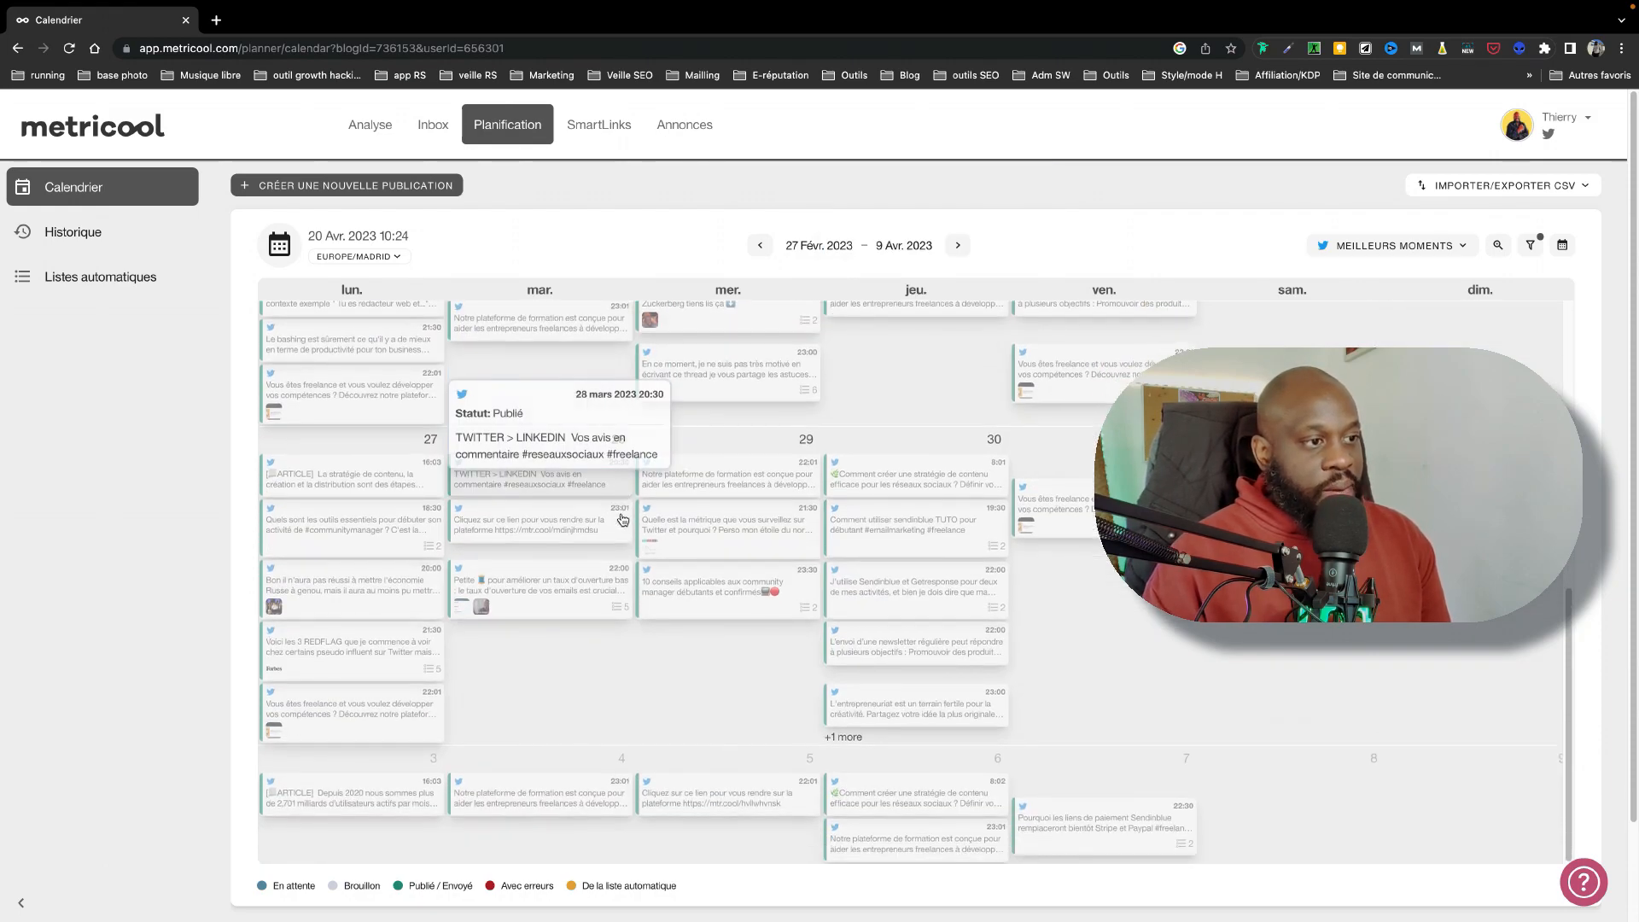
scroll(621, 515, "up", 3)
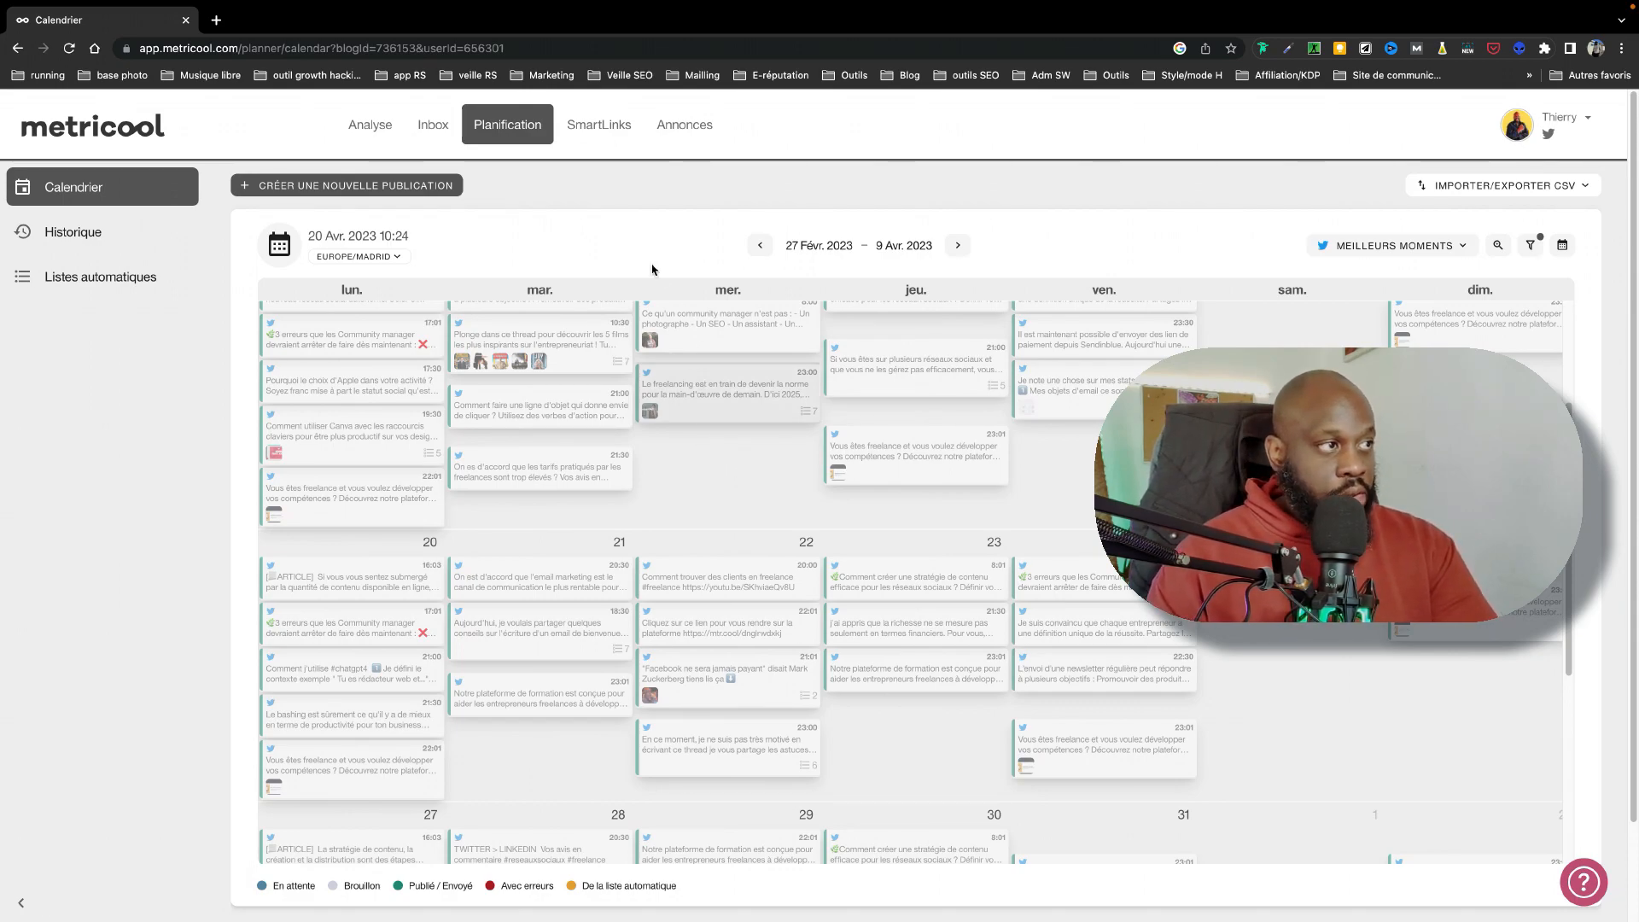
- Open the Twitter analytics and set the reporting period to 1–28 February 2023
left_click(365, 128)
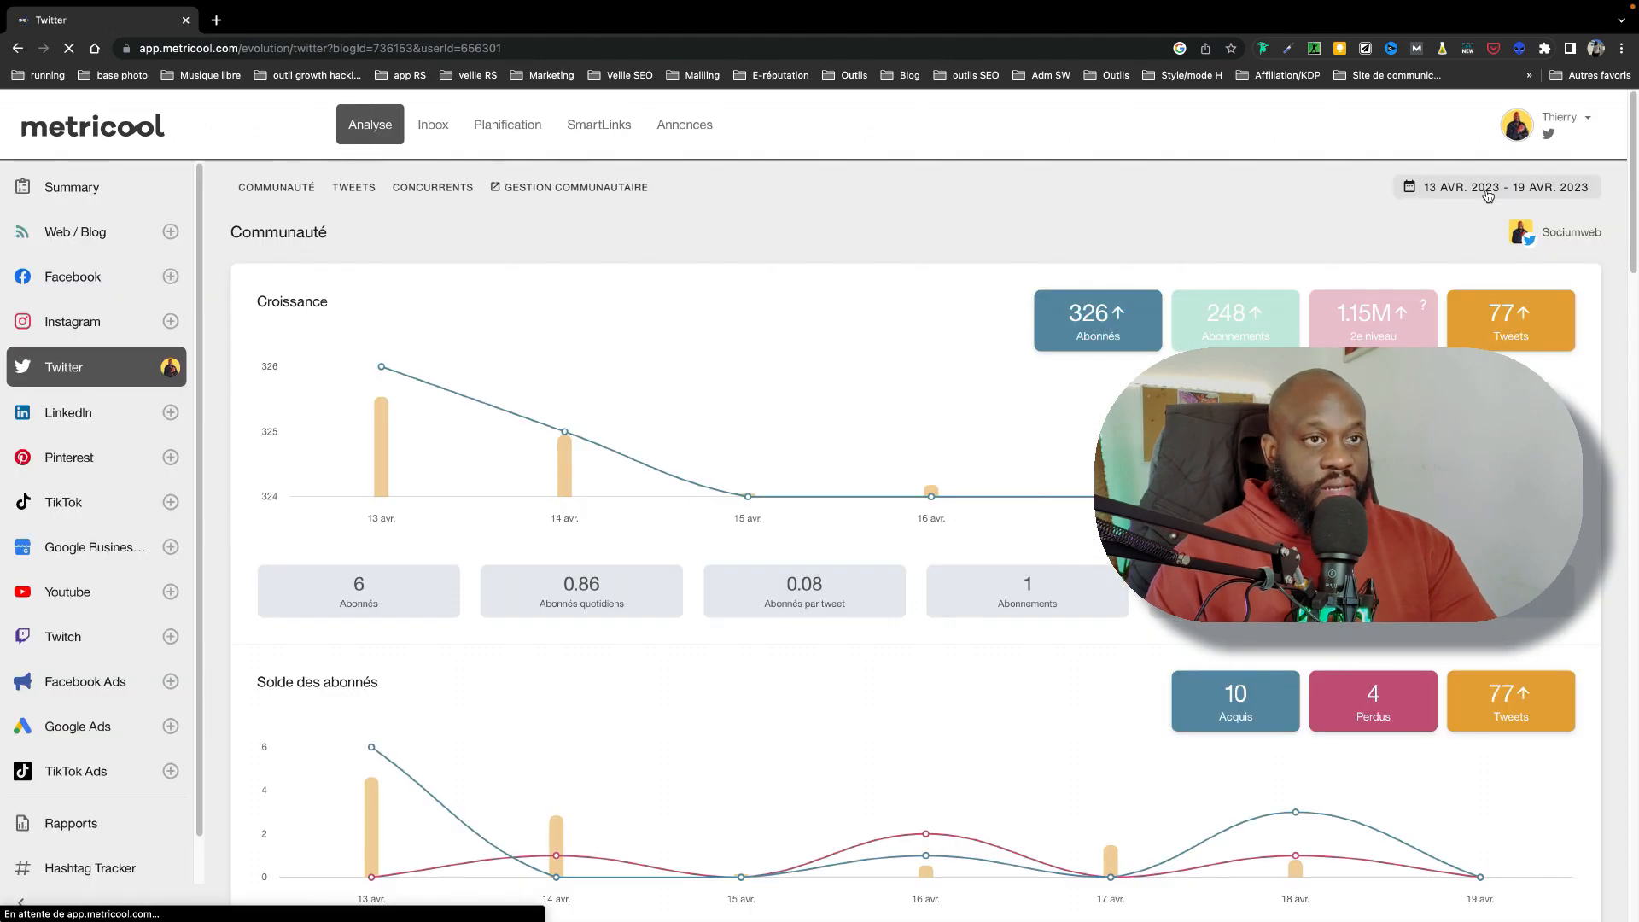
left_click(1487, 196)
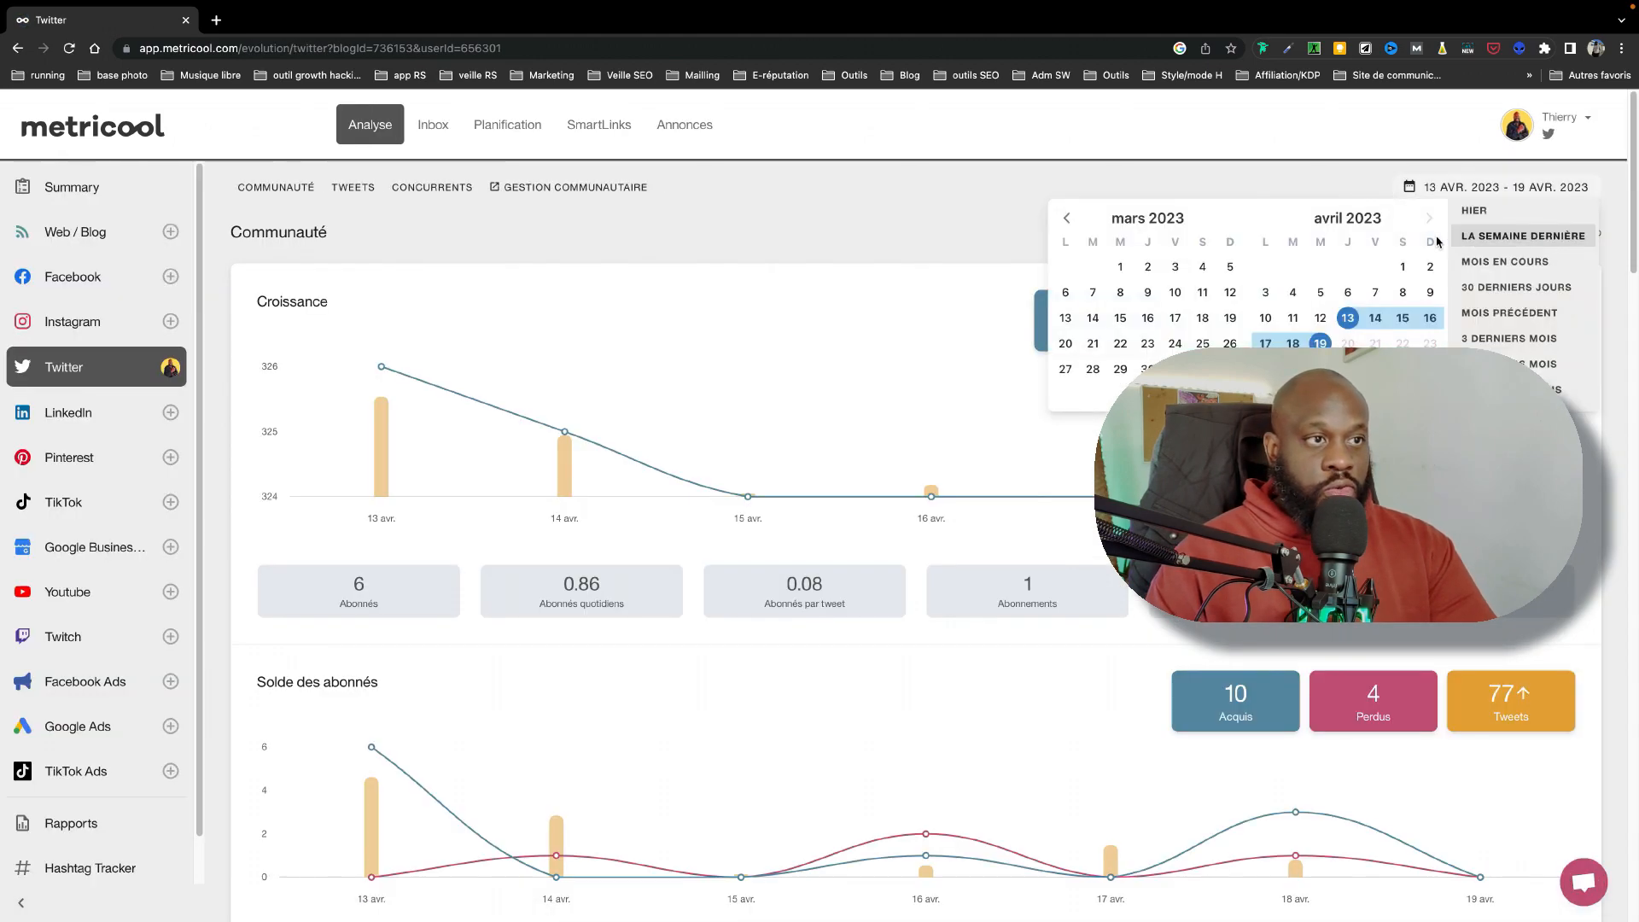
left_click(1067, 220)
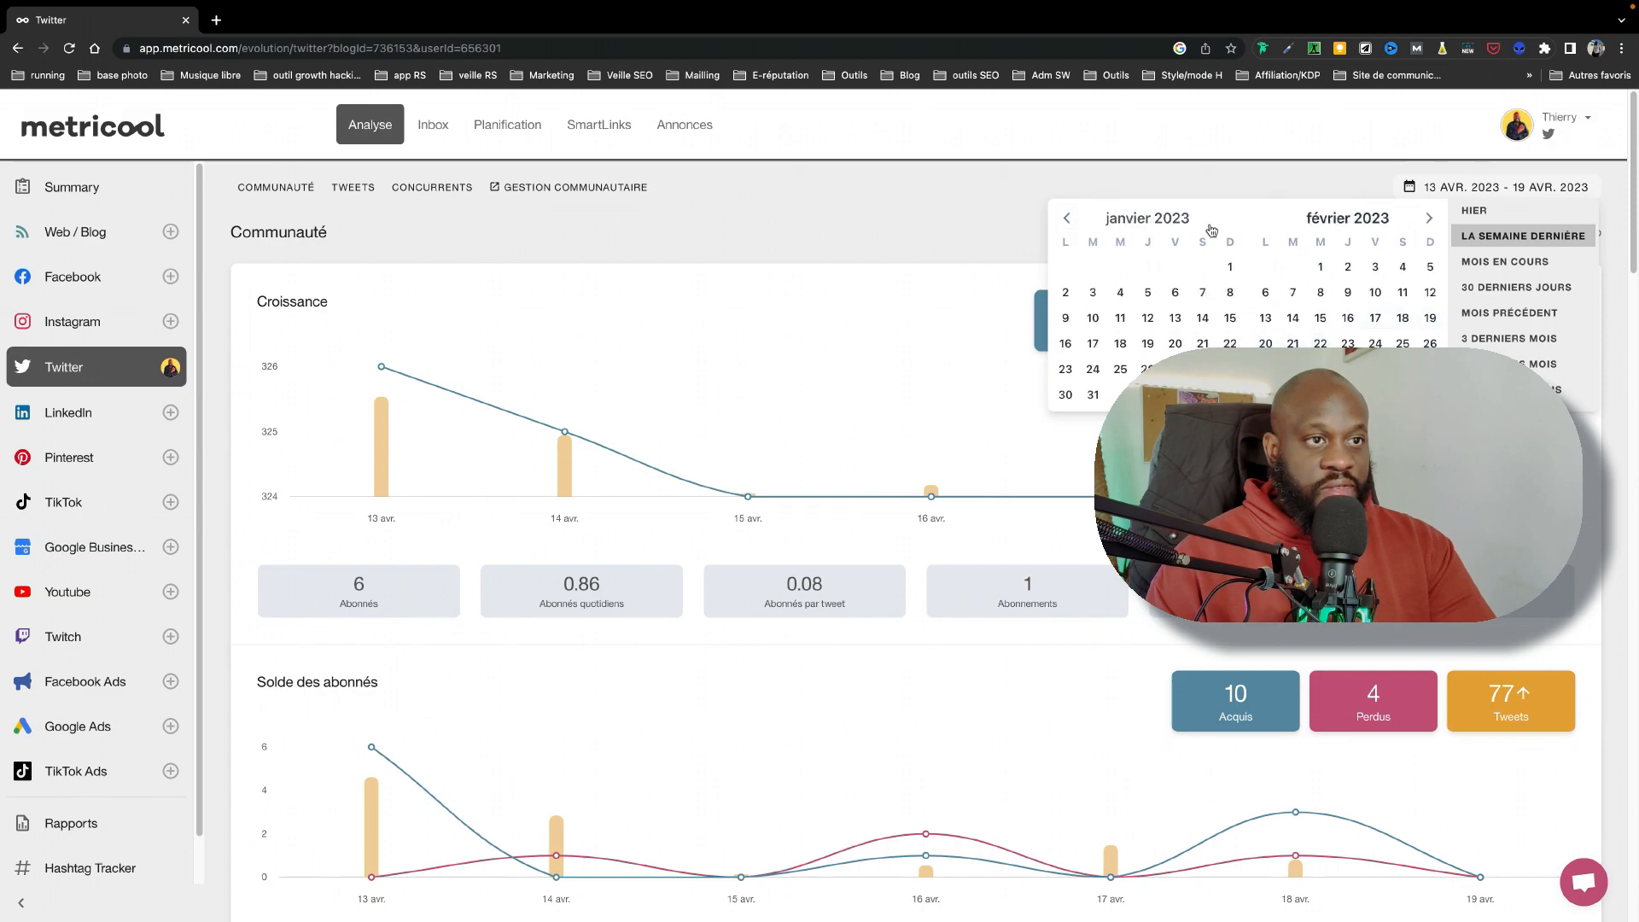
left_click(1321, 267)
left_click(1293, 369)
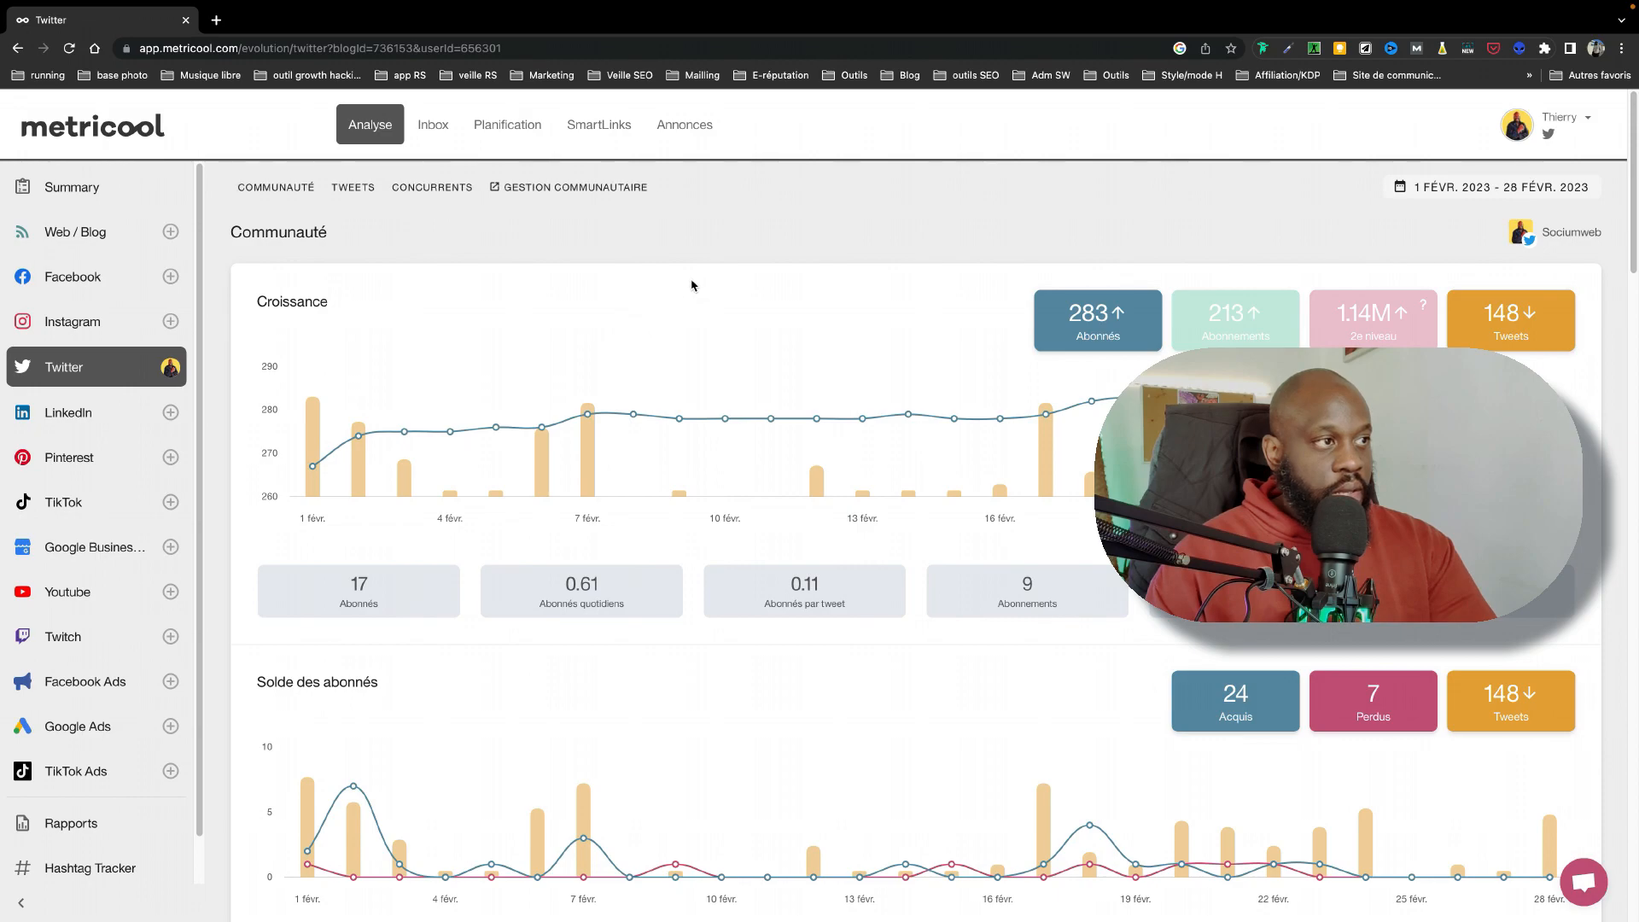
- Go to the list of tweets in the Twitter analytics and show 100 rows per page
left_click(354, 188)
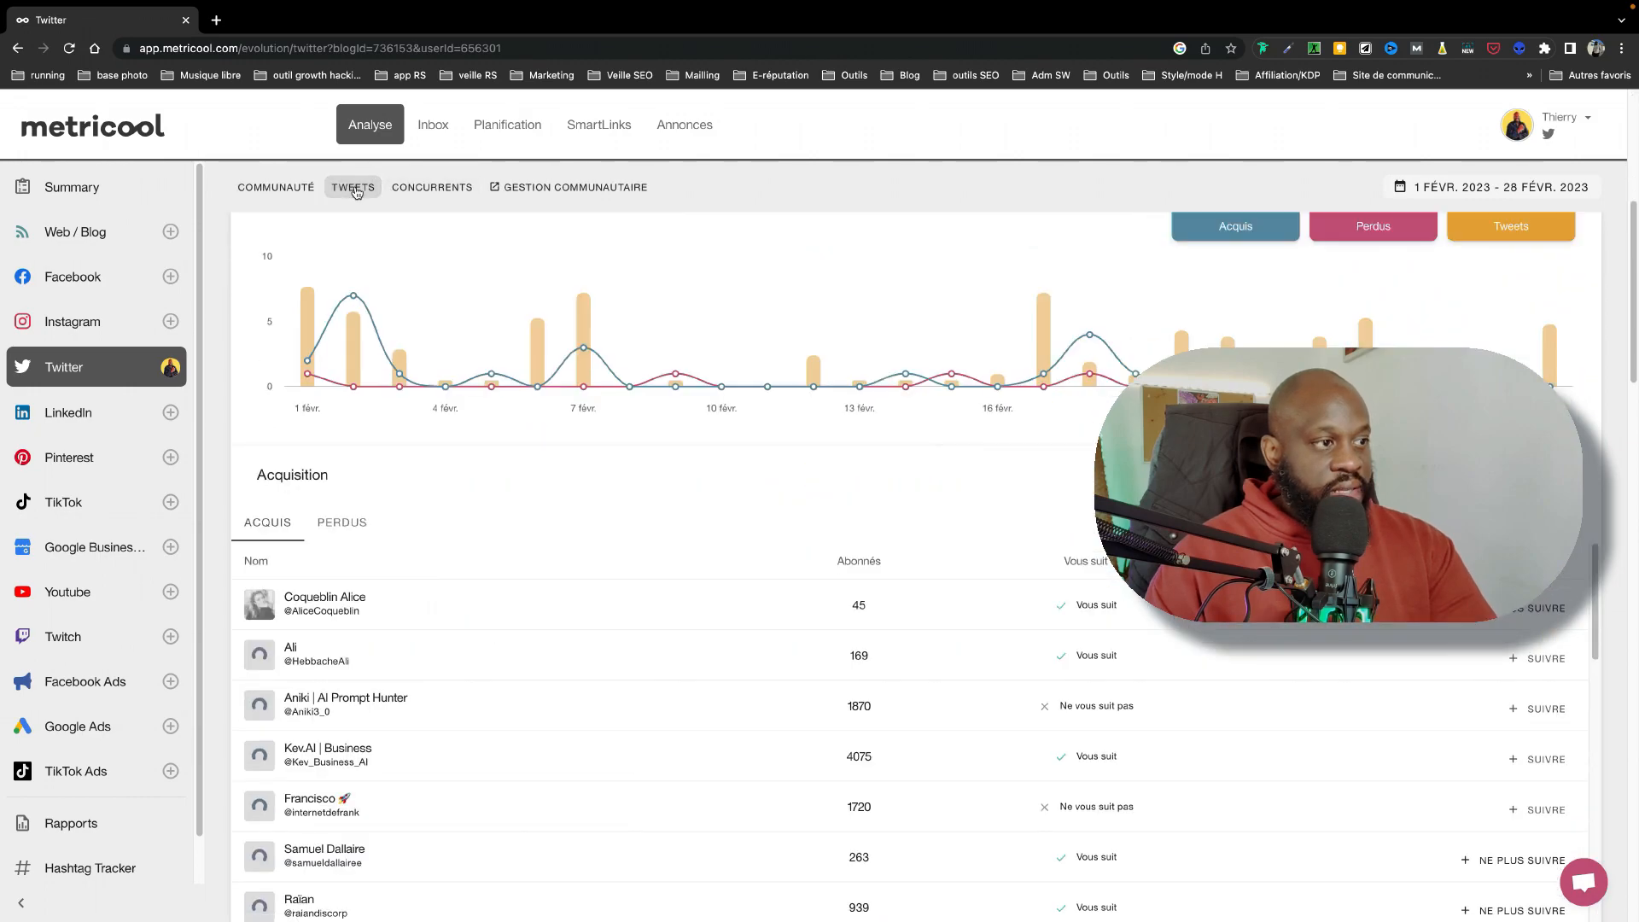
scroll(588, 414, "down", 5)
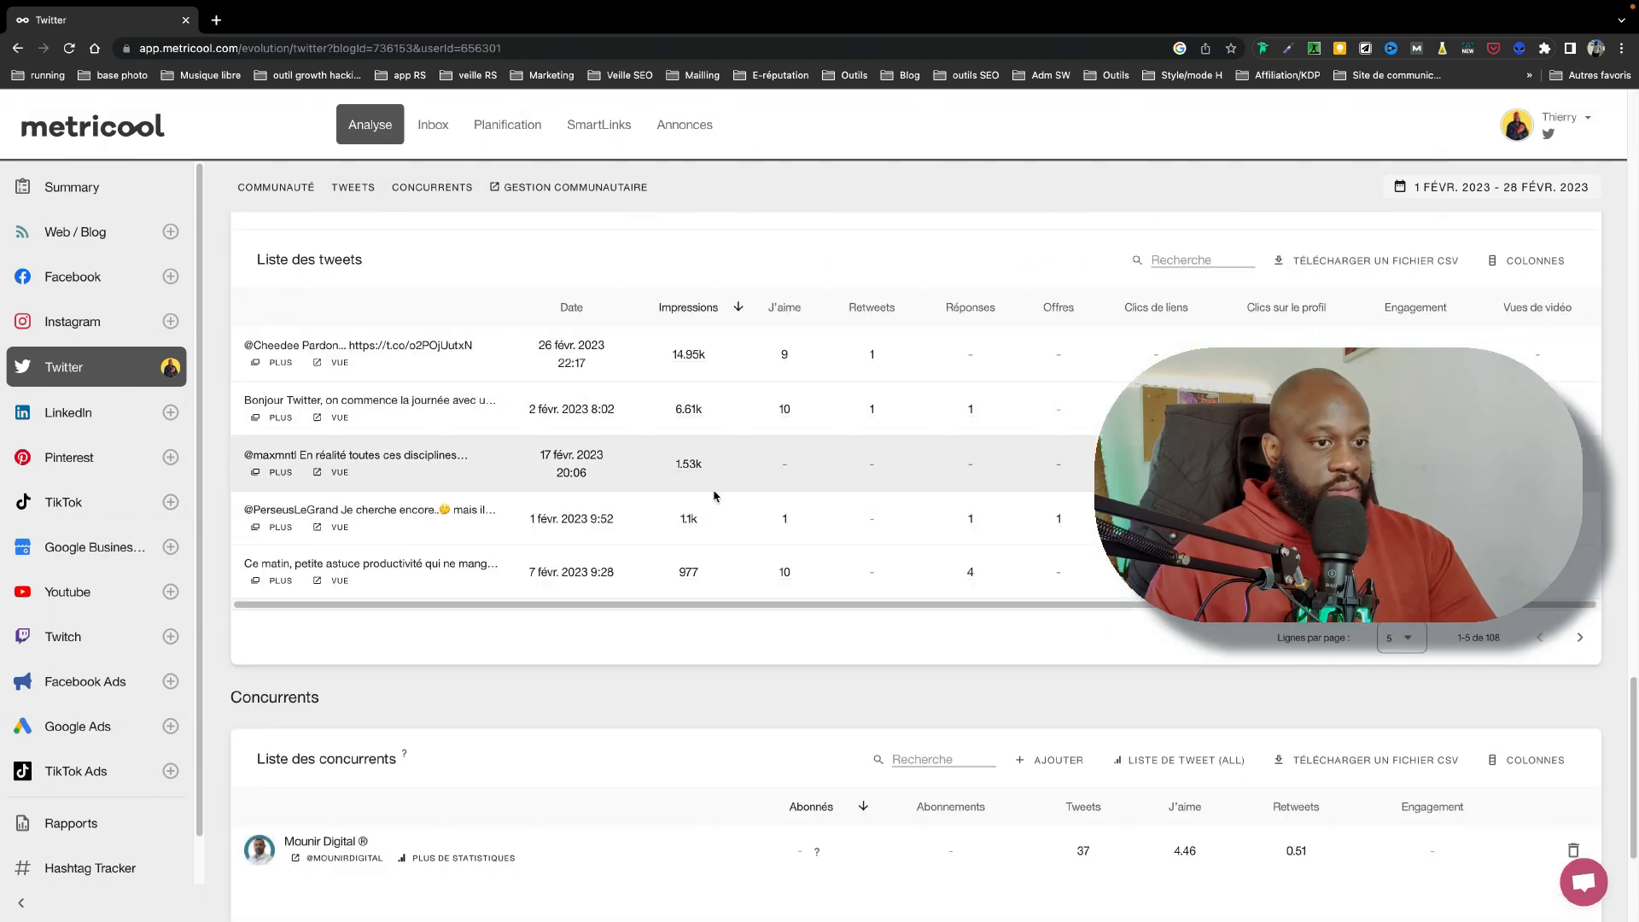
left_click(1411, 649)
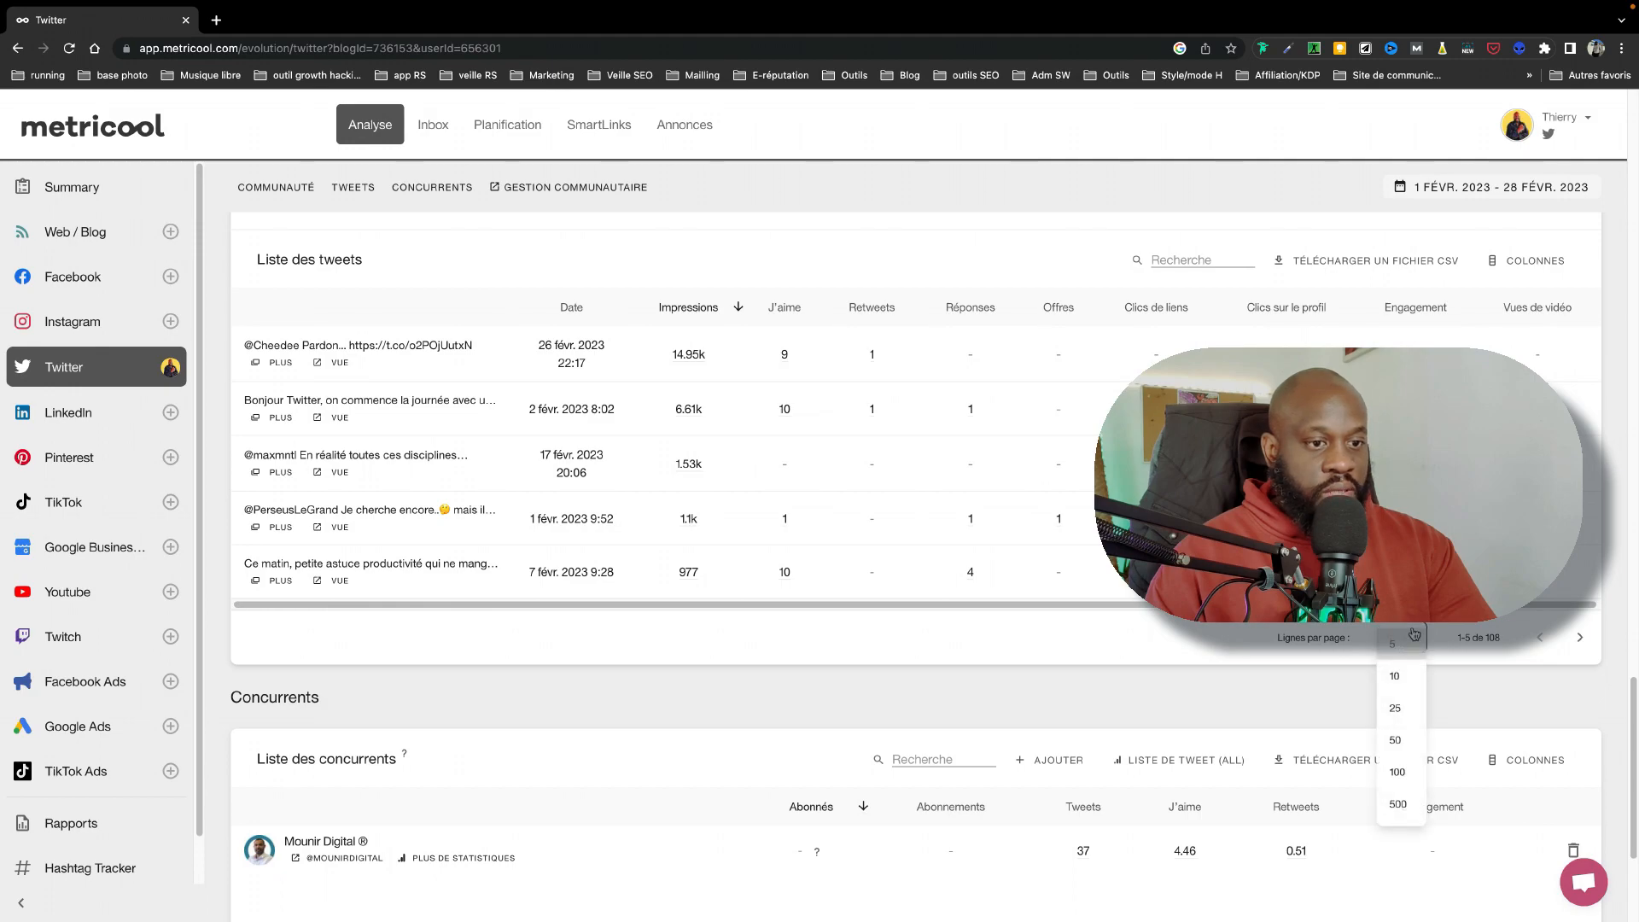
left_click(1406, 774)
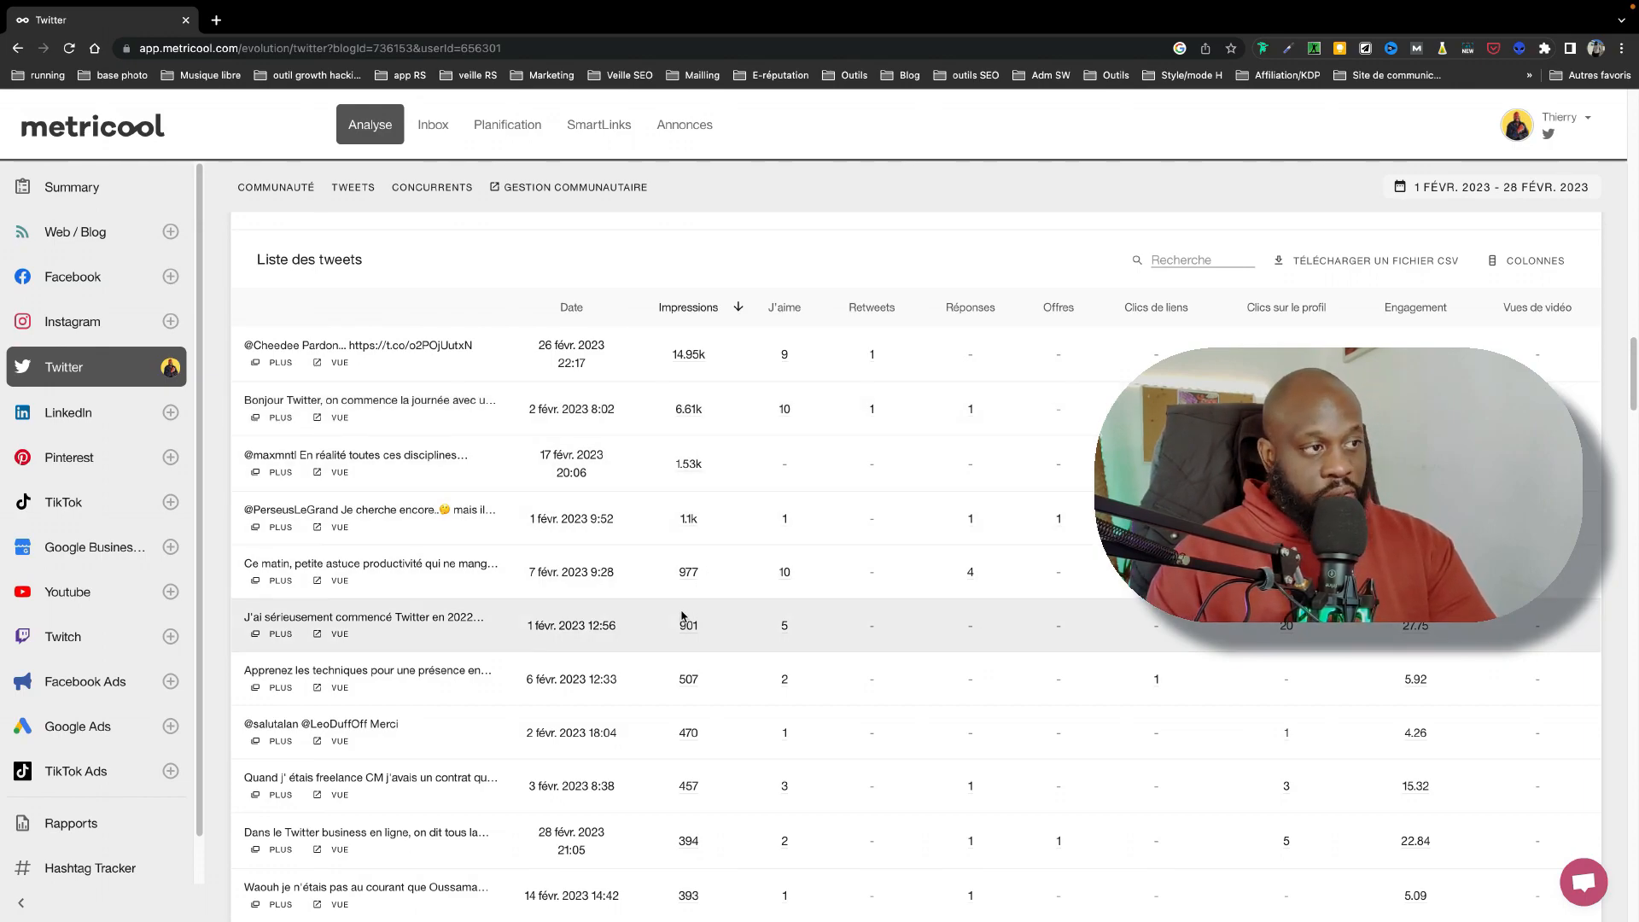
- Review the February tweets by impressions, sort them by likes, and compare their engagement
scroll(681, 584, "down", 2)
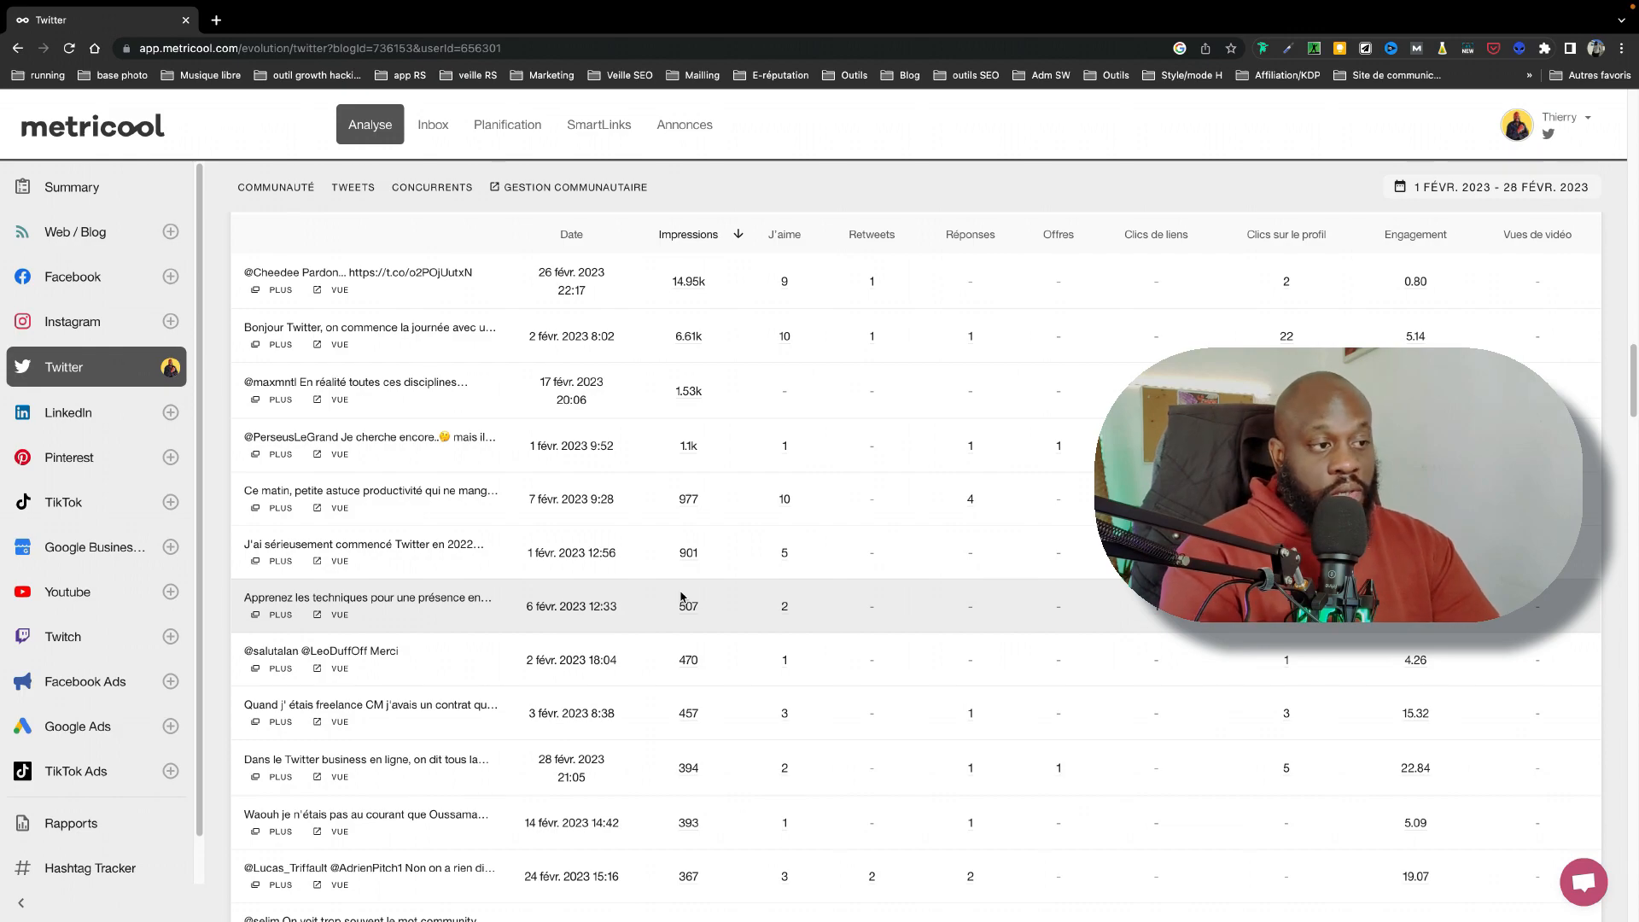
scroll(778, 563, "up", 4)
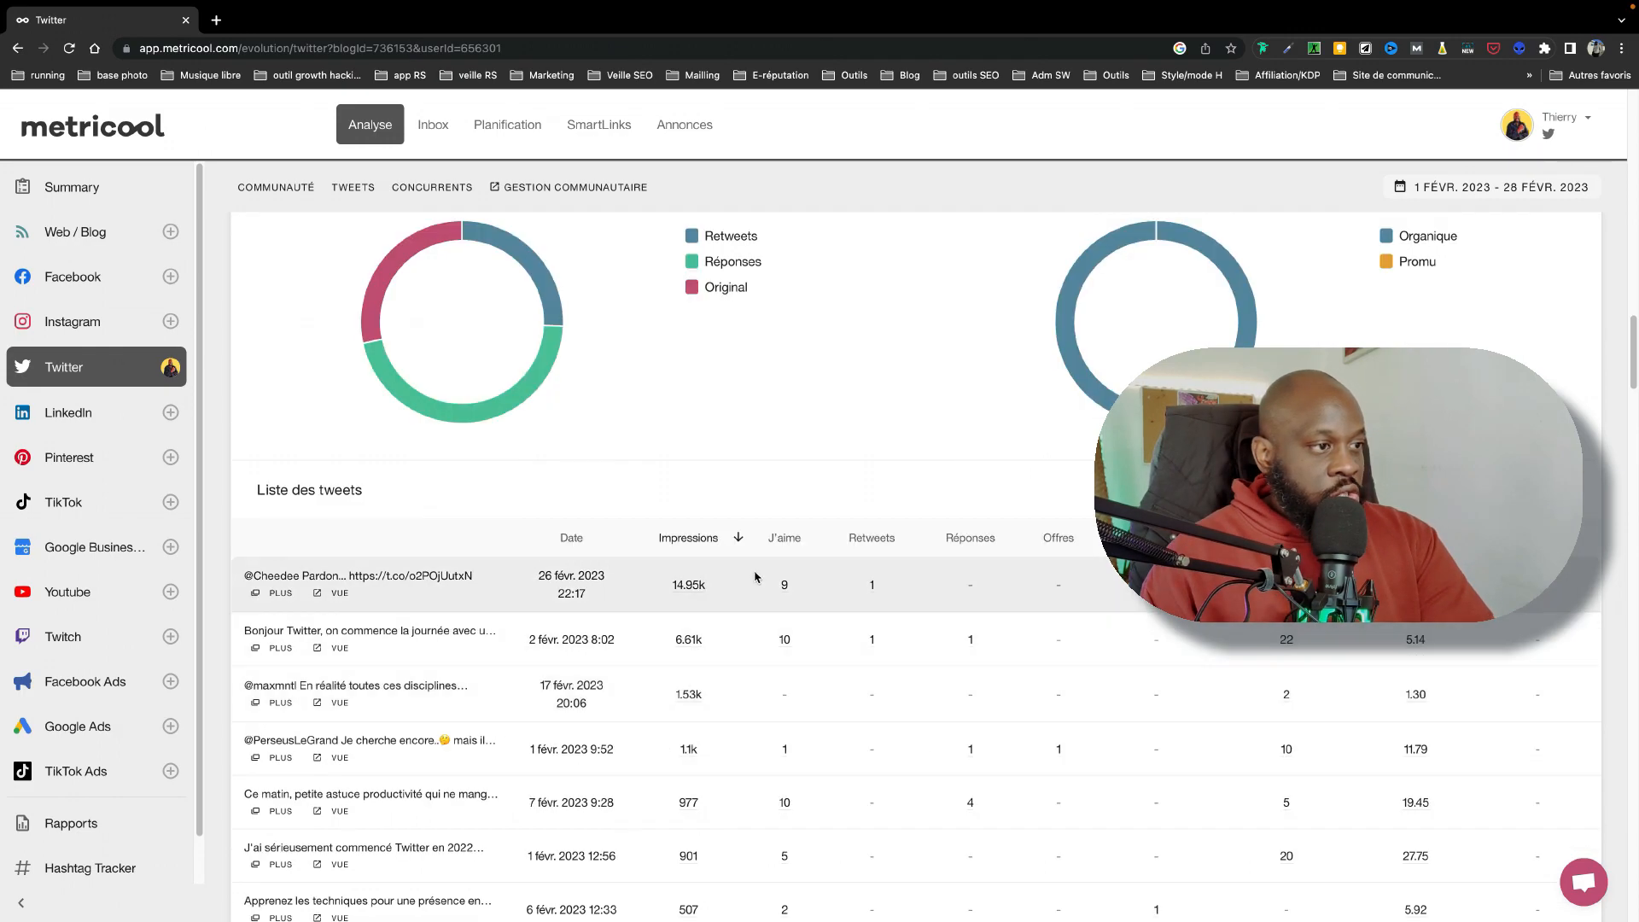
left_click(784, 539)
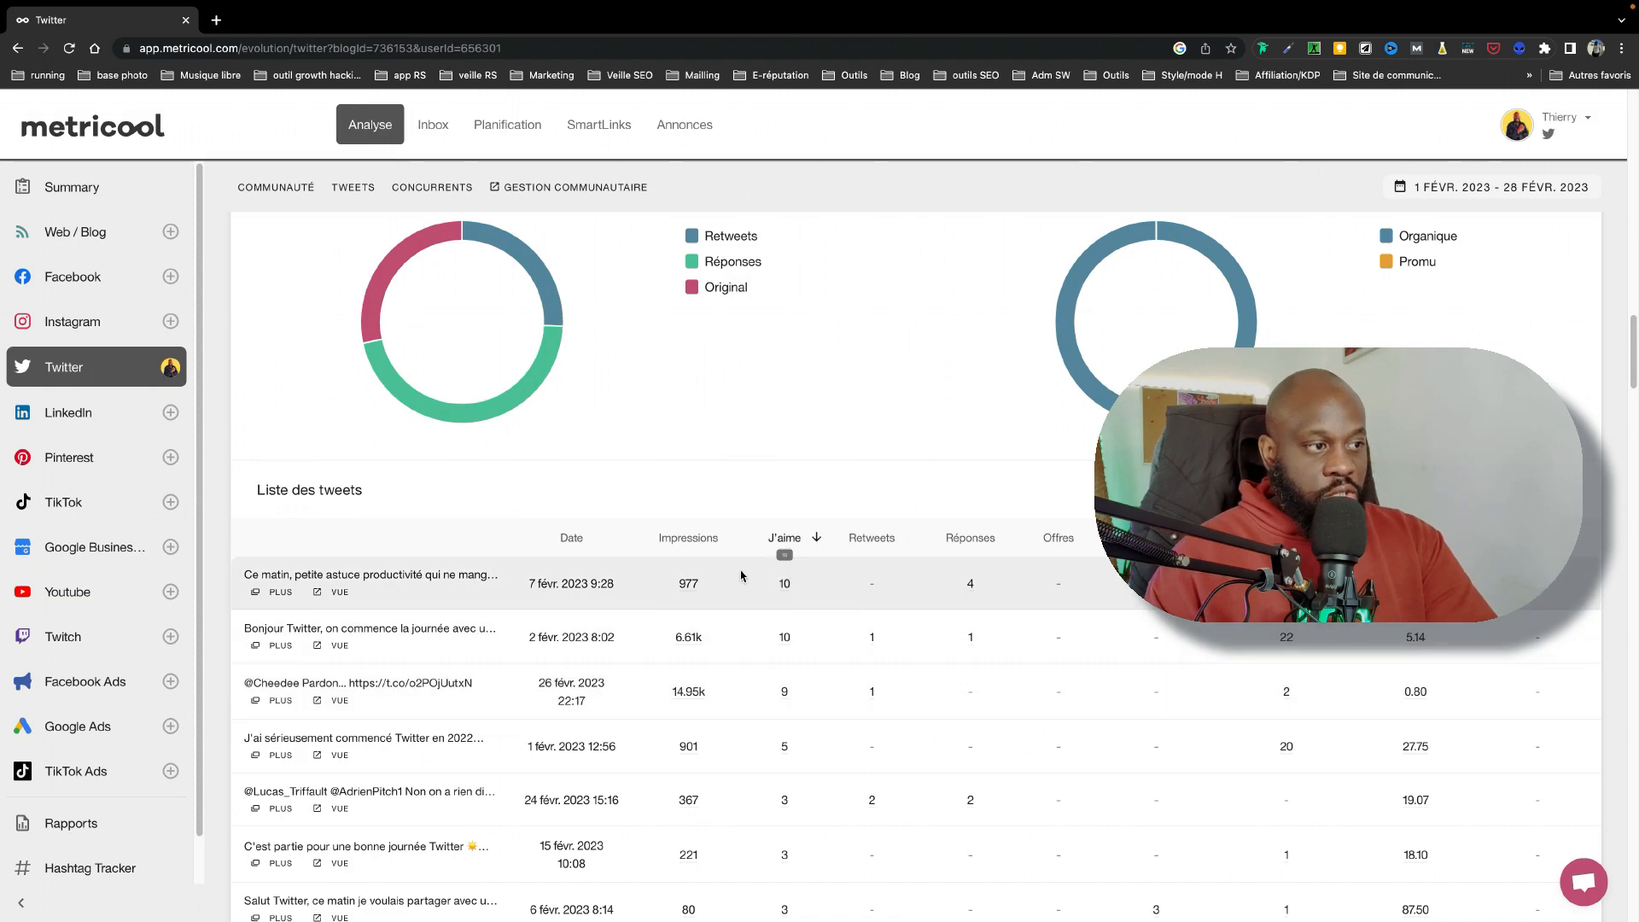
left_click(1422, 546)
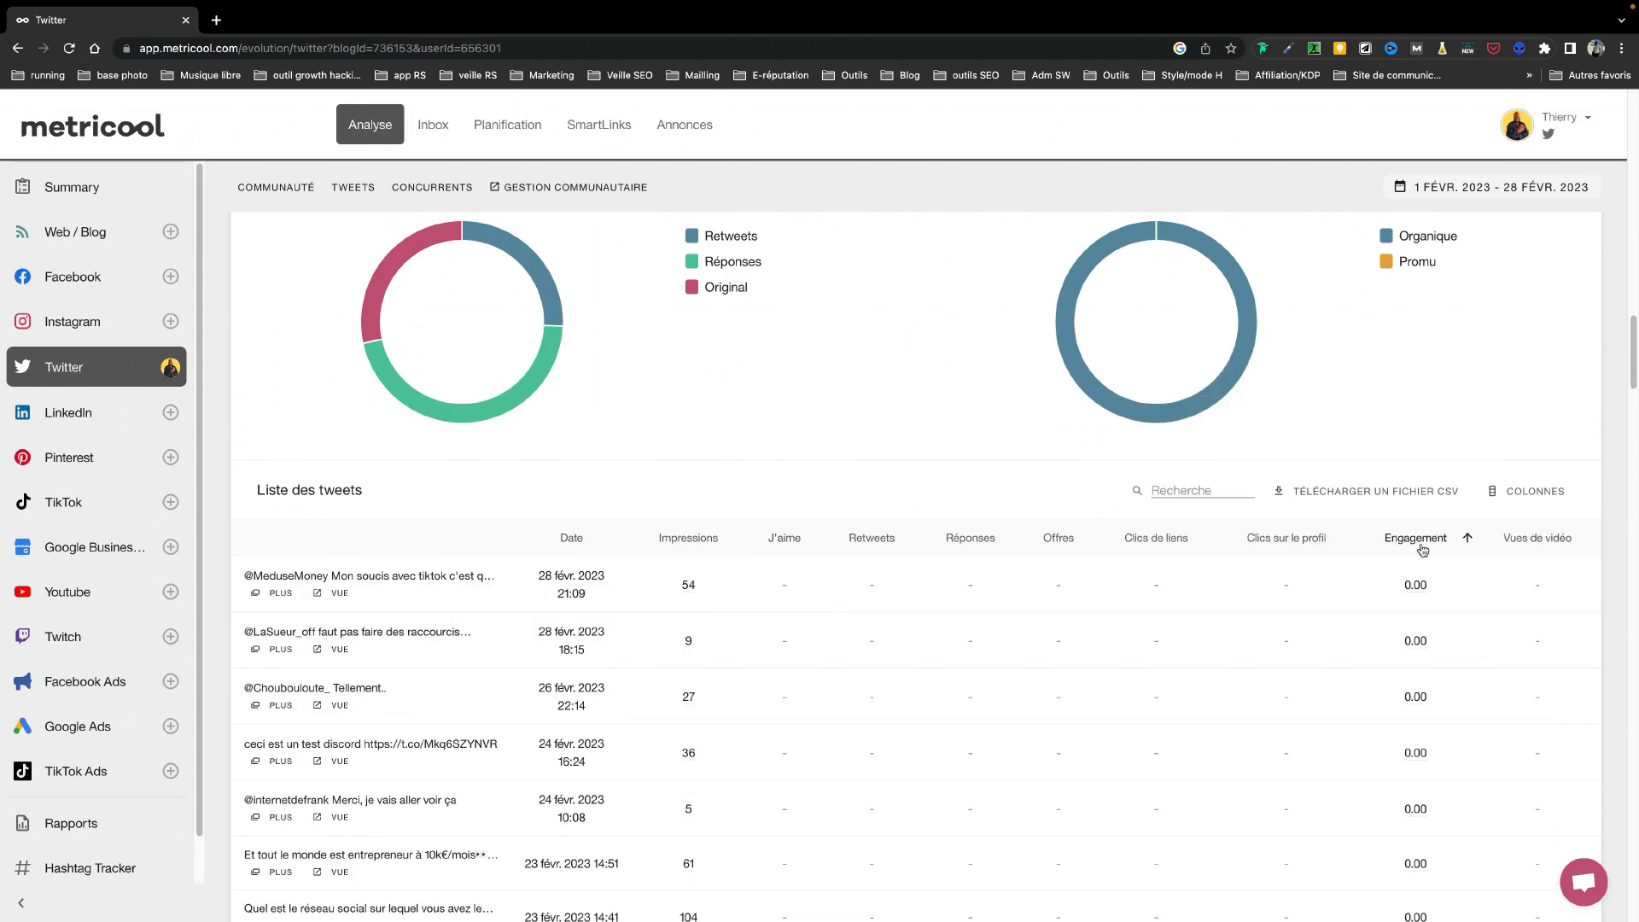
left_click(1424, 545)
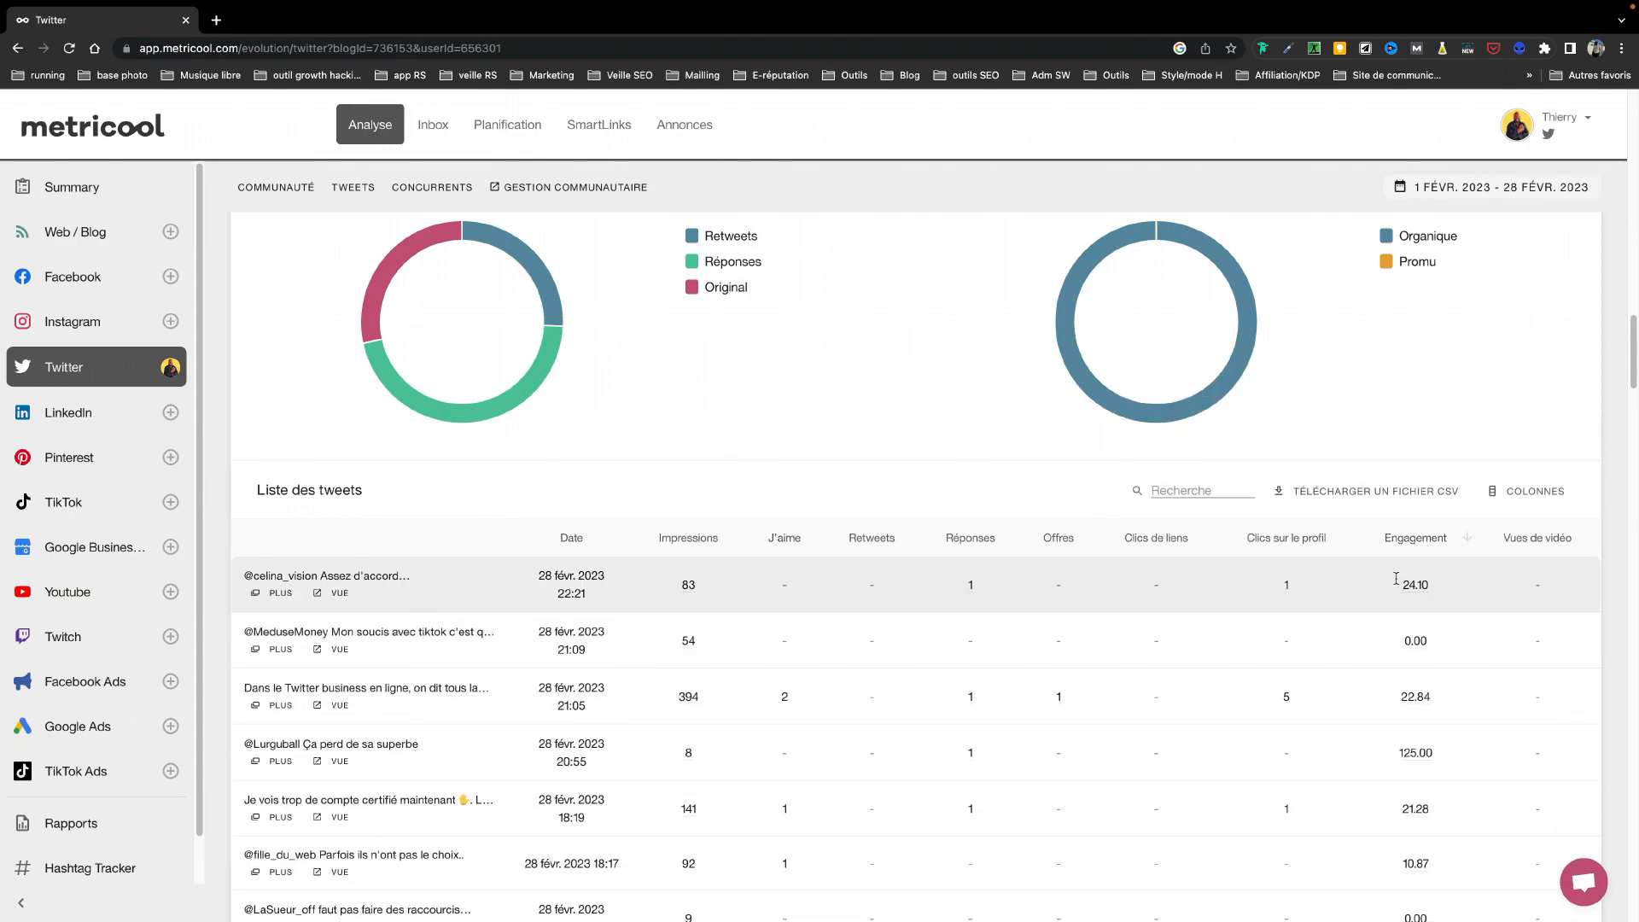
mouse_move(1404, 590)
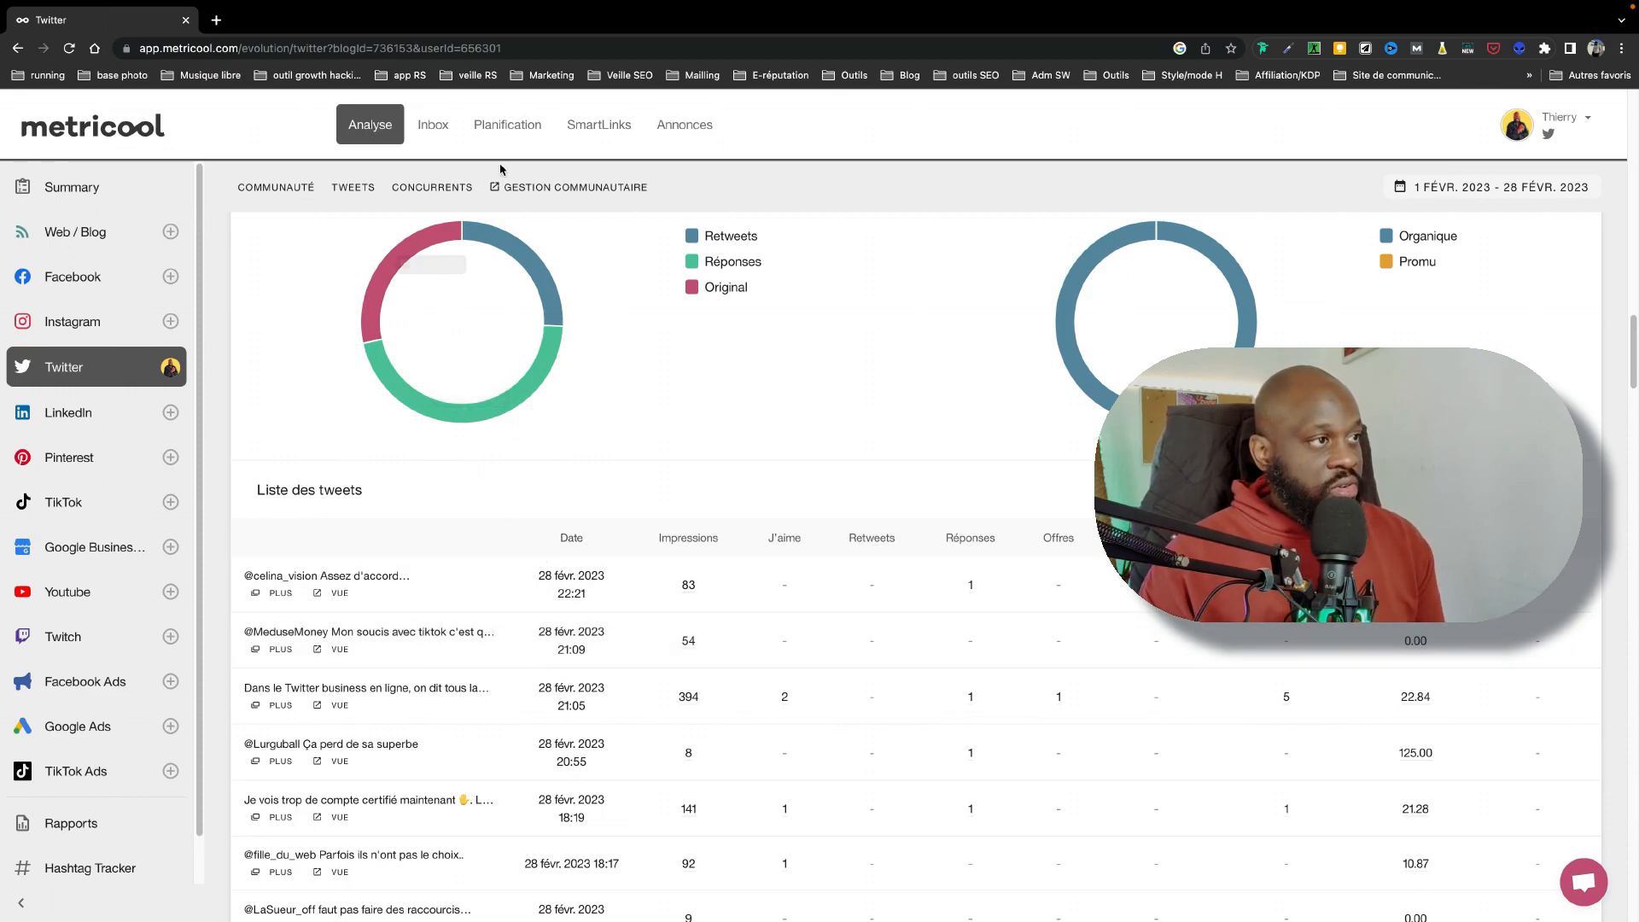
- Return to the planning calendar and go back to the week of 27 March to 2 April 2023
left_click(521, 128)
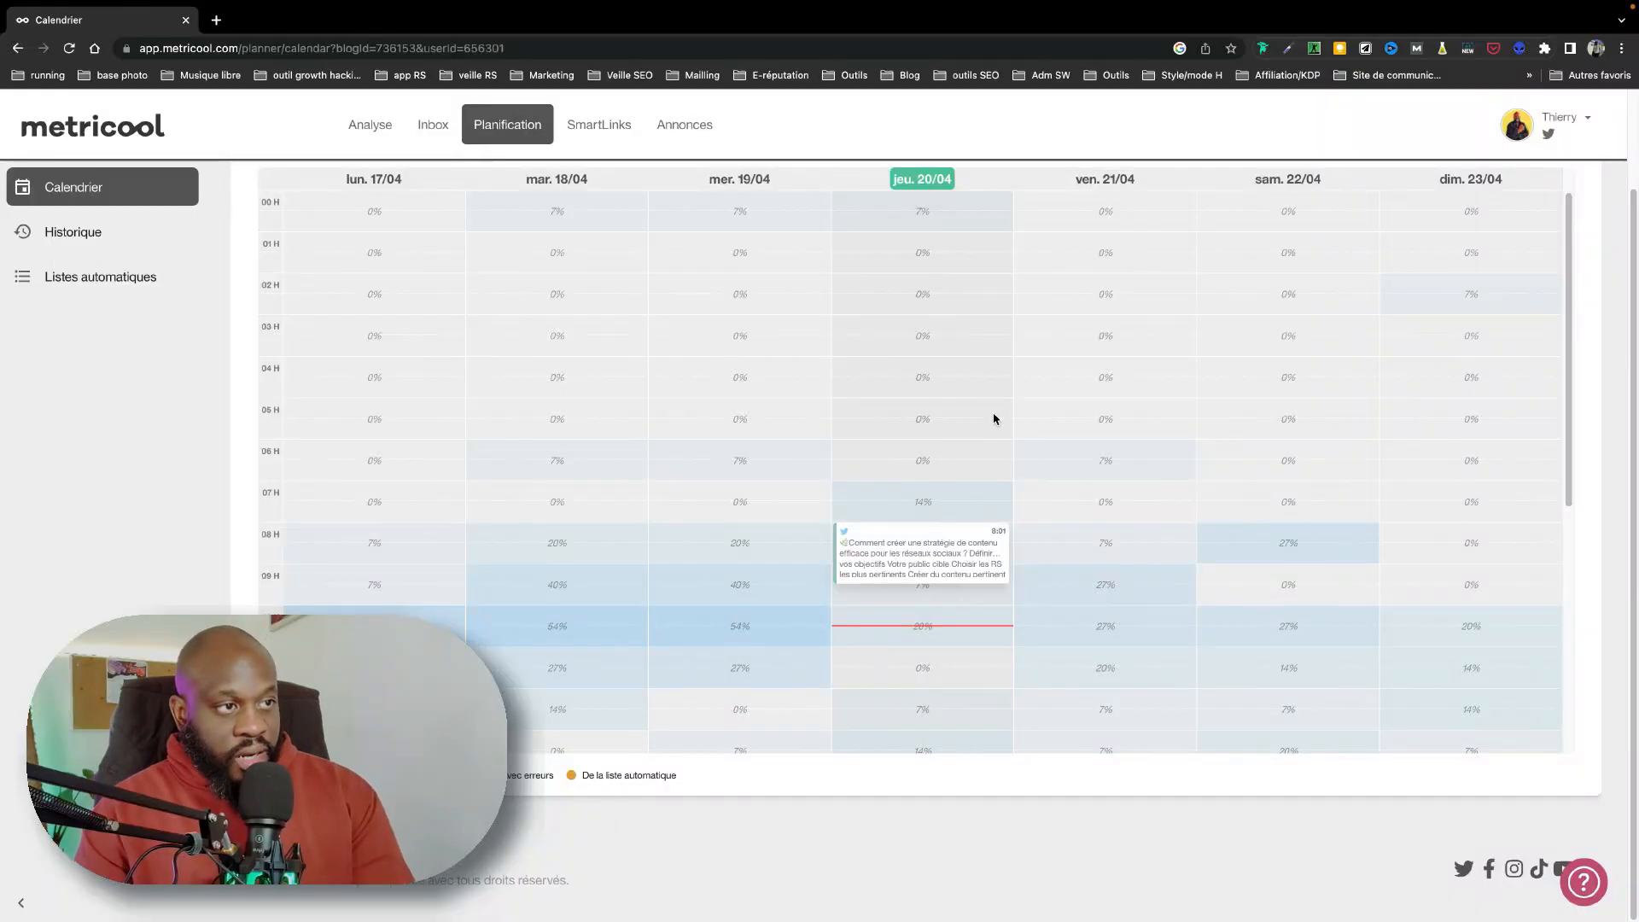
scroll(994, 418, "up", 2)
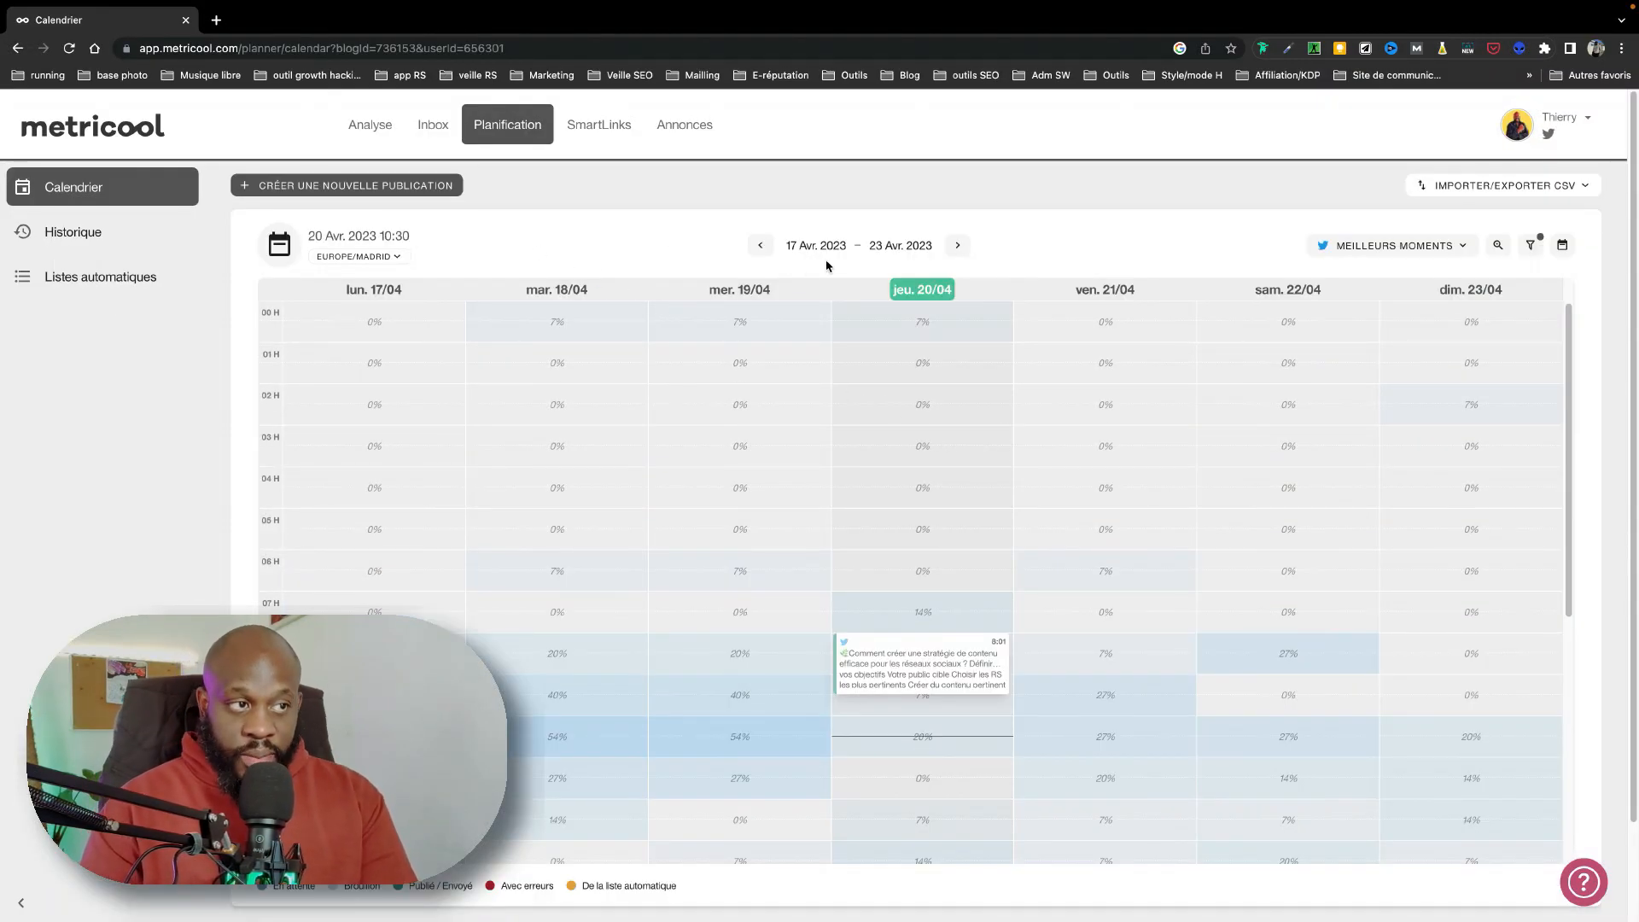
left_click(760, 247)
left_click(762, 248)
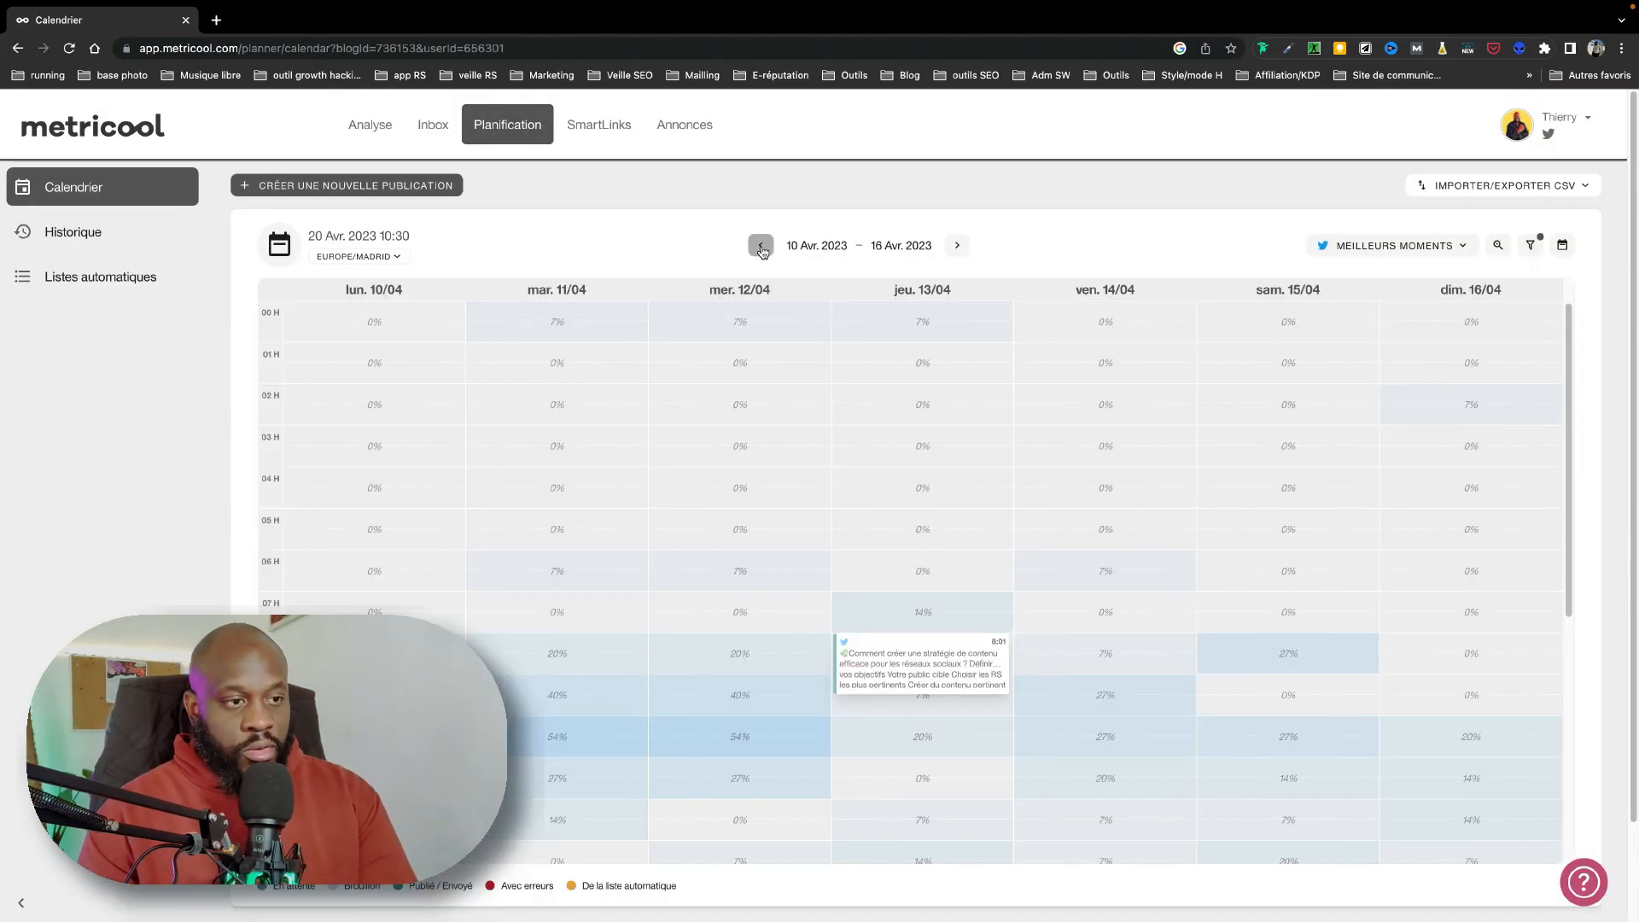
left_click(763, 248)
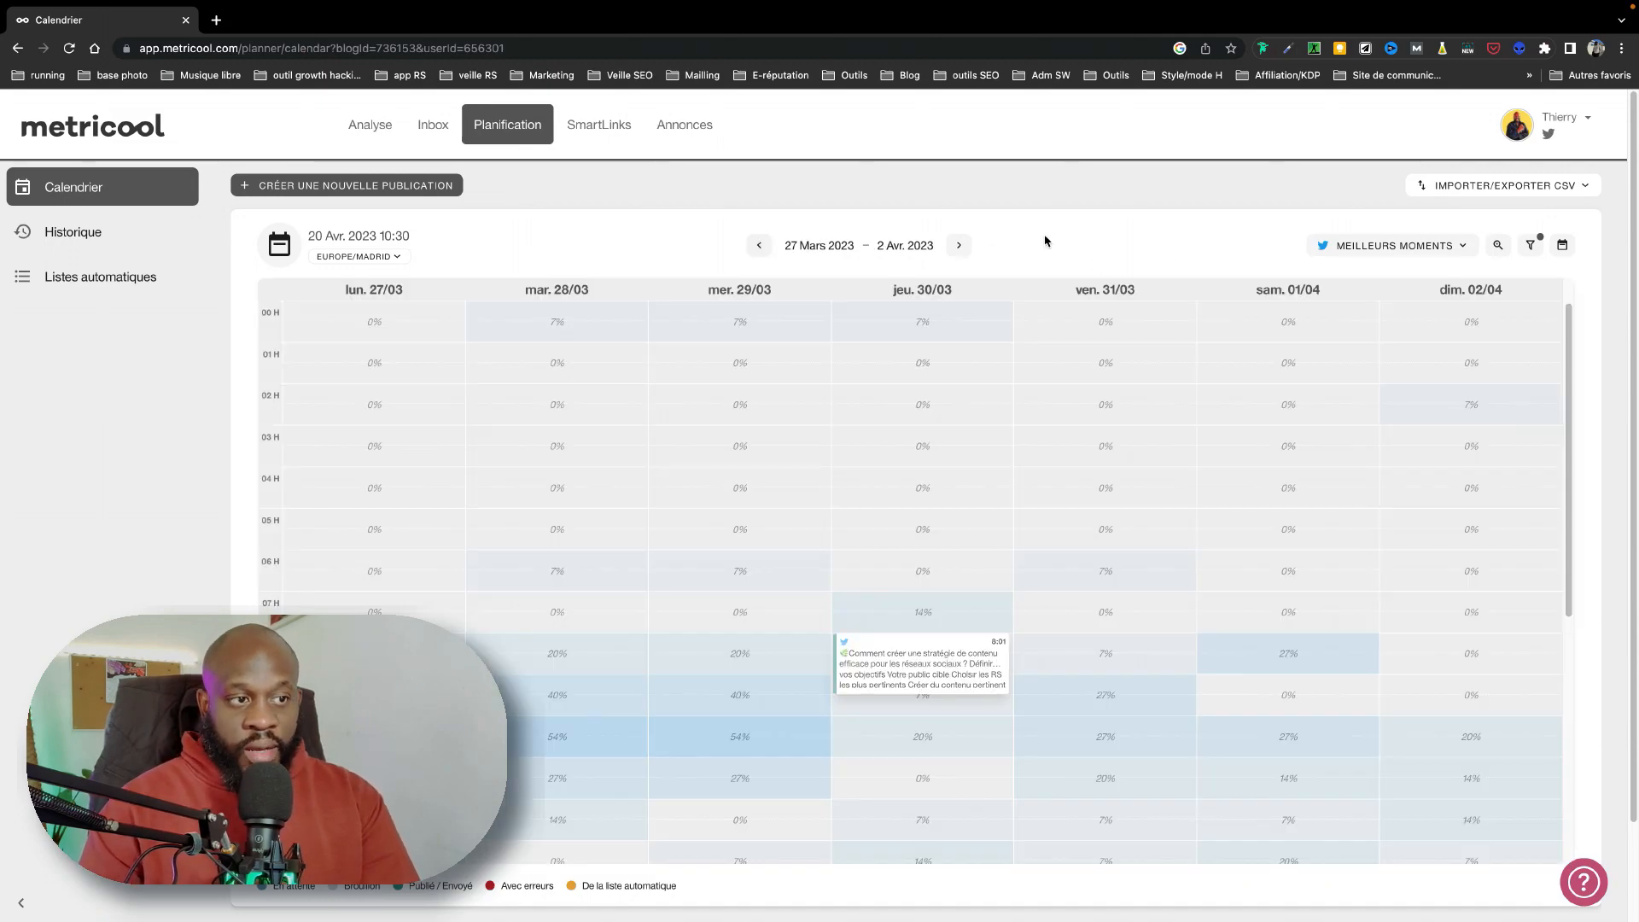
- Switch the planning calendar to the month view and display March 2023
left_click(1562, 245)
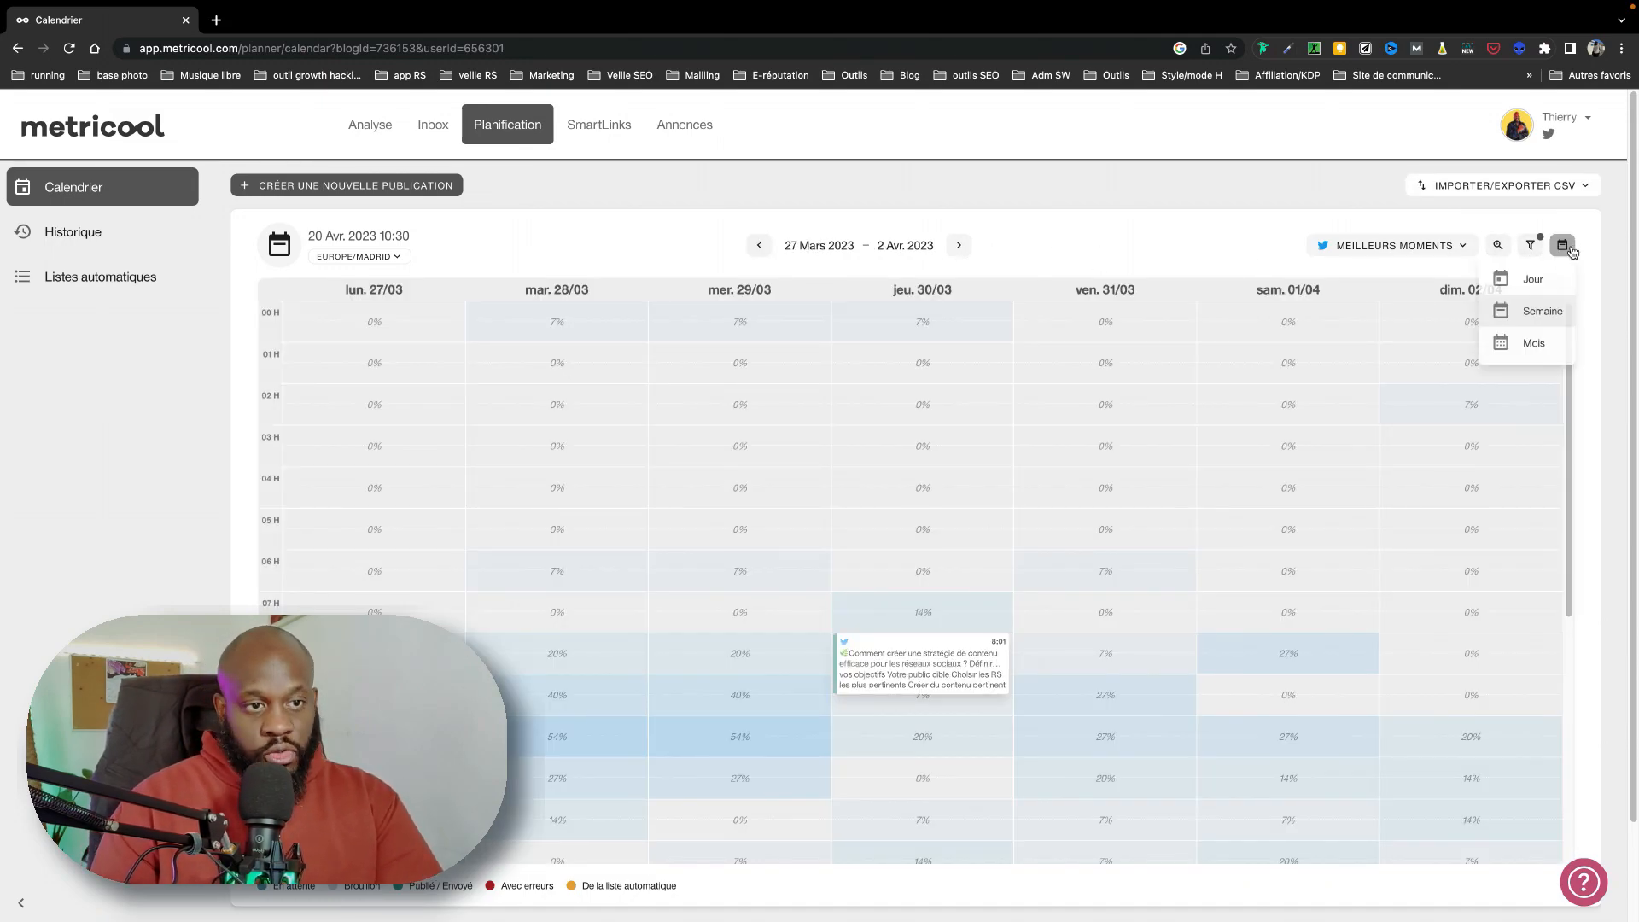
left_click(1536, 343)
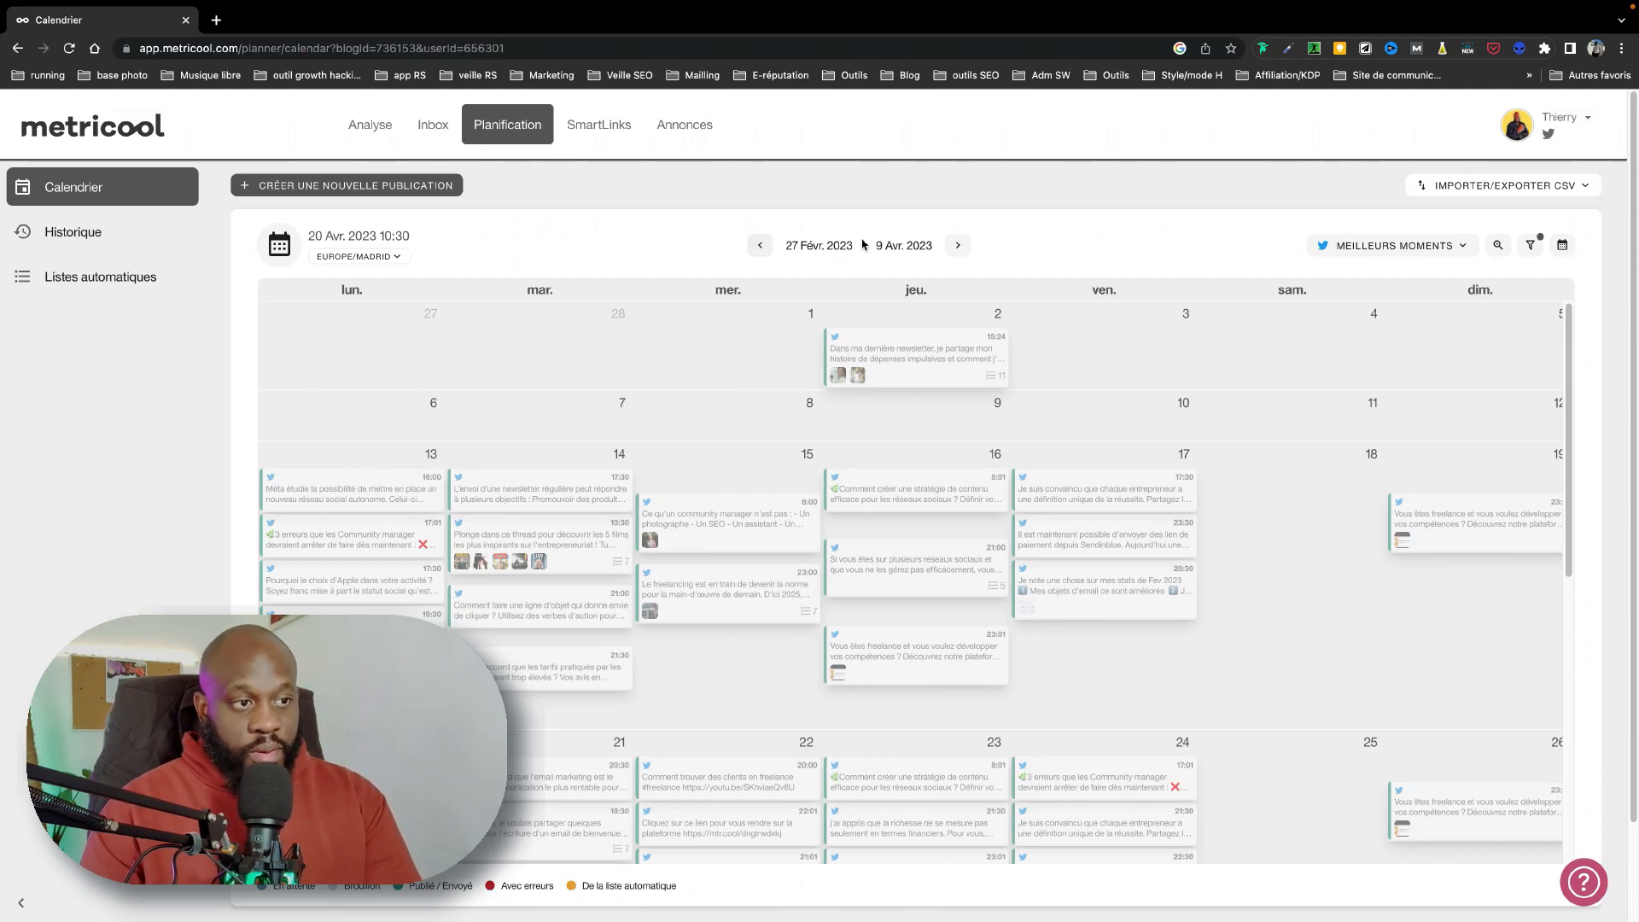
left_click(763, 246)
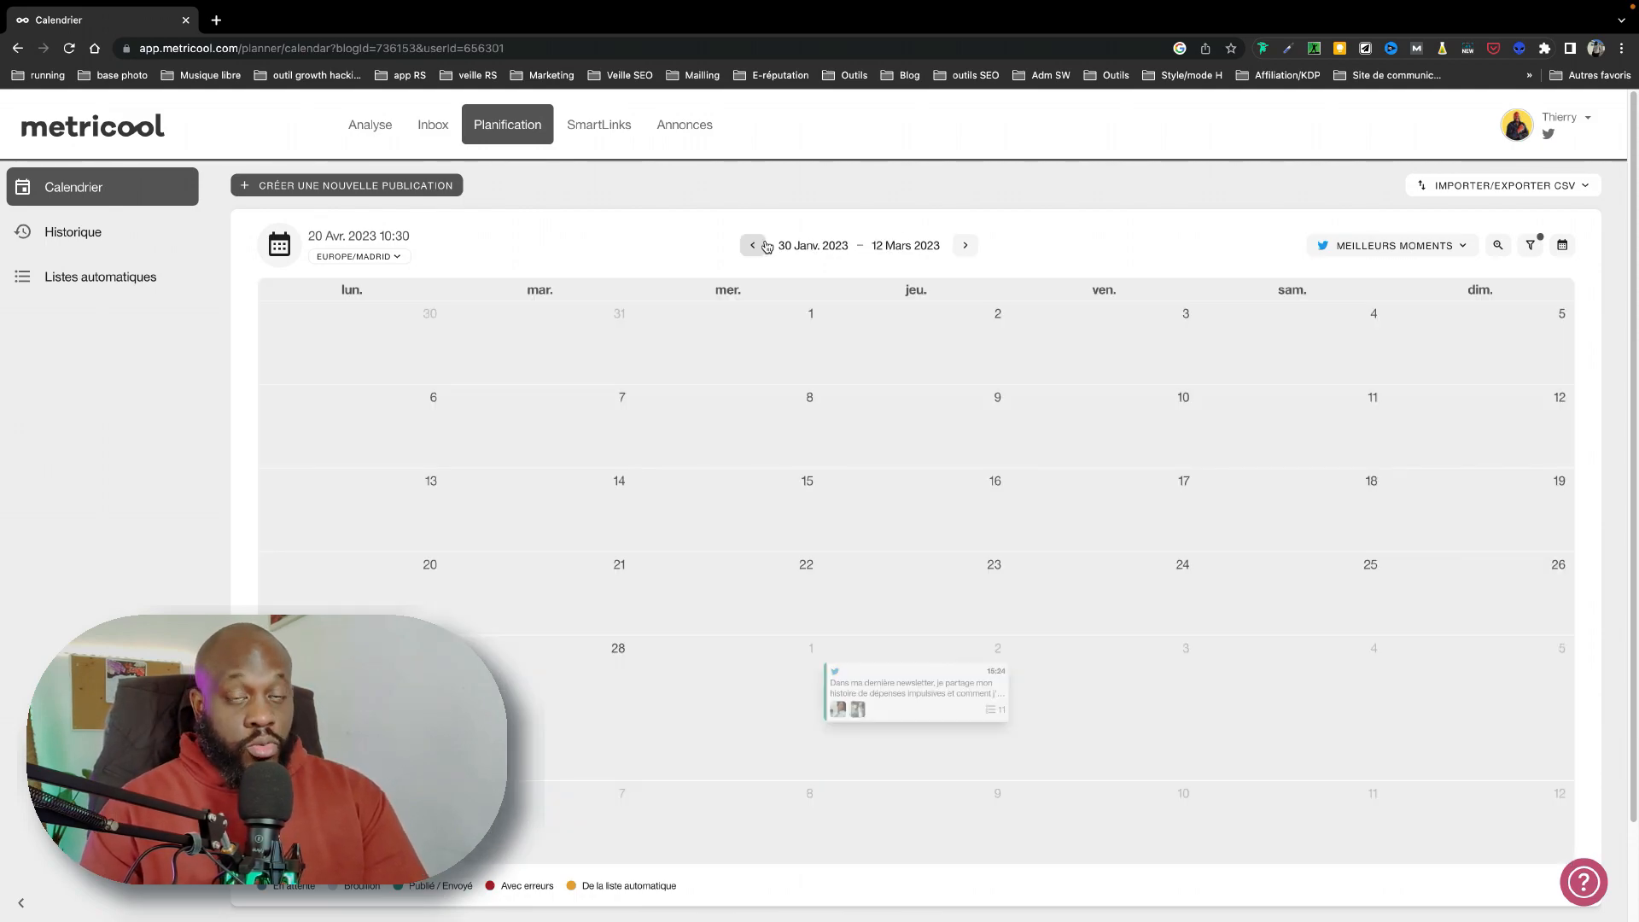
left_click(958, 247)
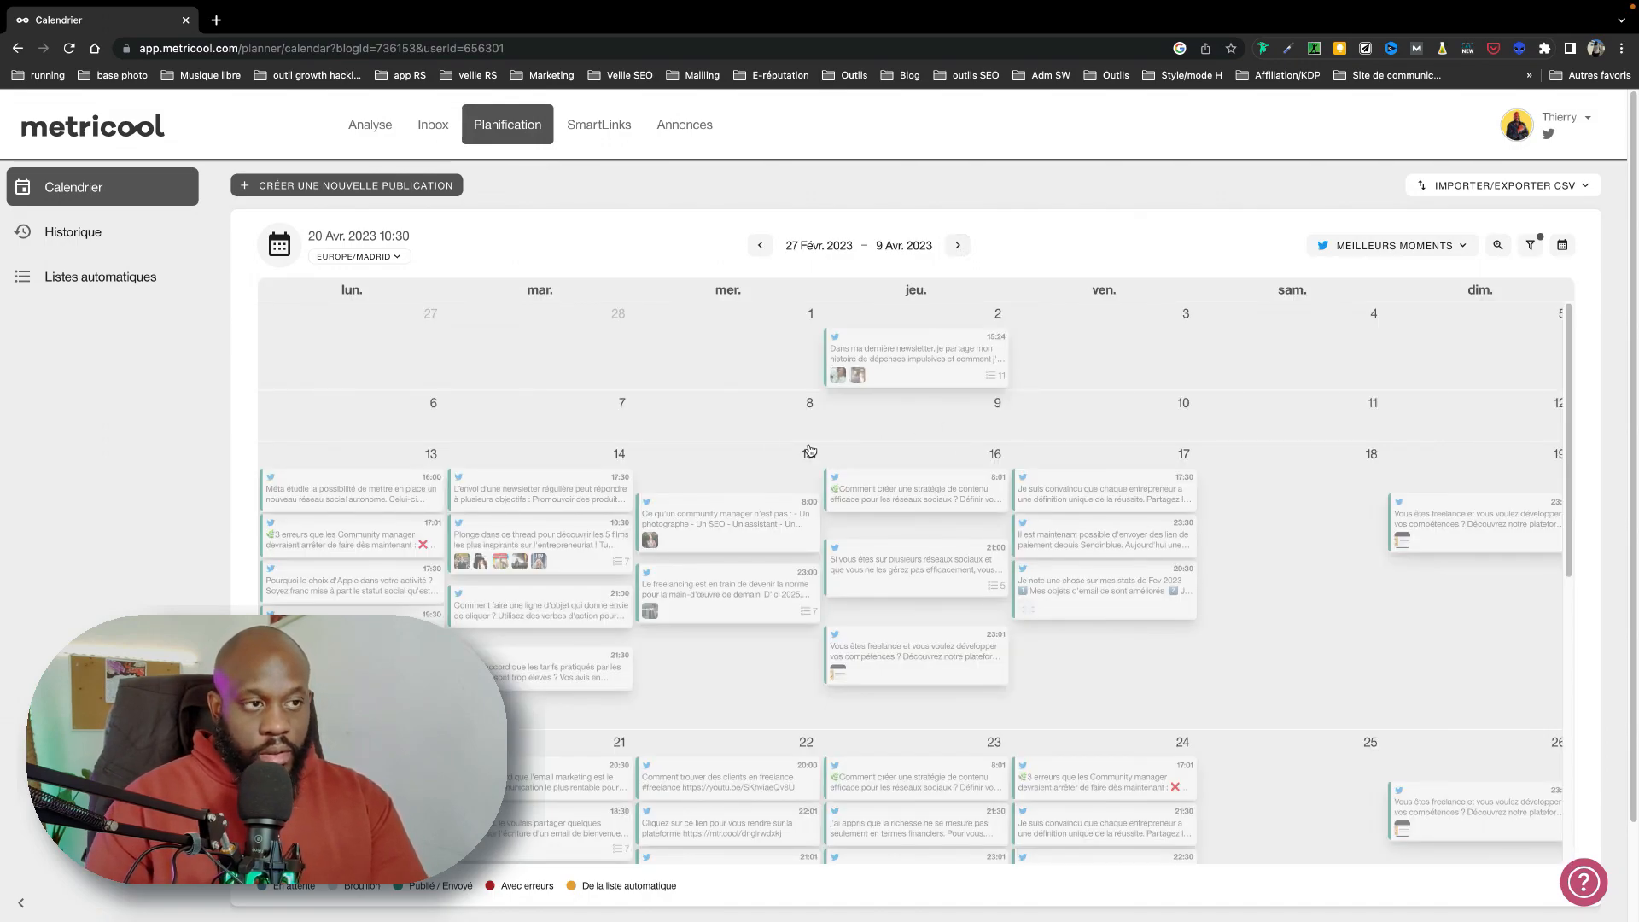
- Look through the March tweets and open the 13 March 17:01 tweet about three community manager errors
scroll(768, 443, "down", 2)
mouse_move(775, 435)
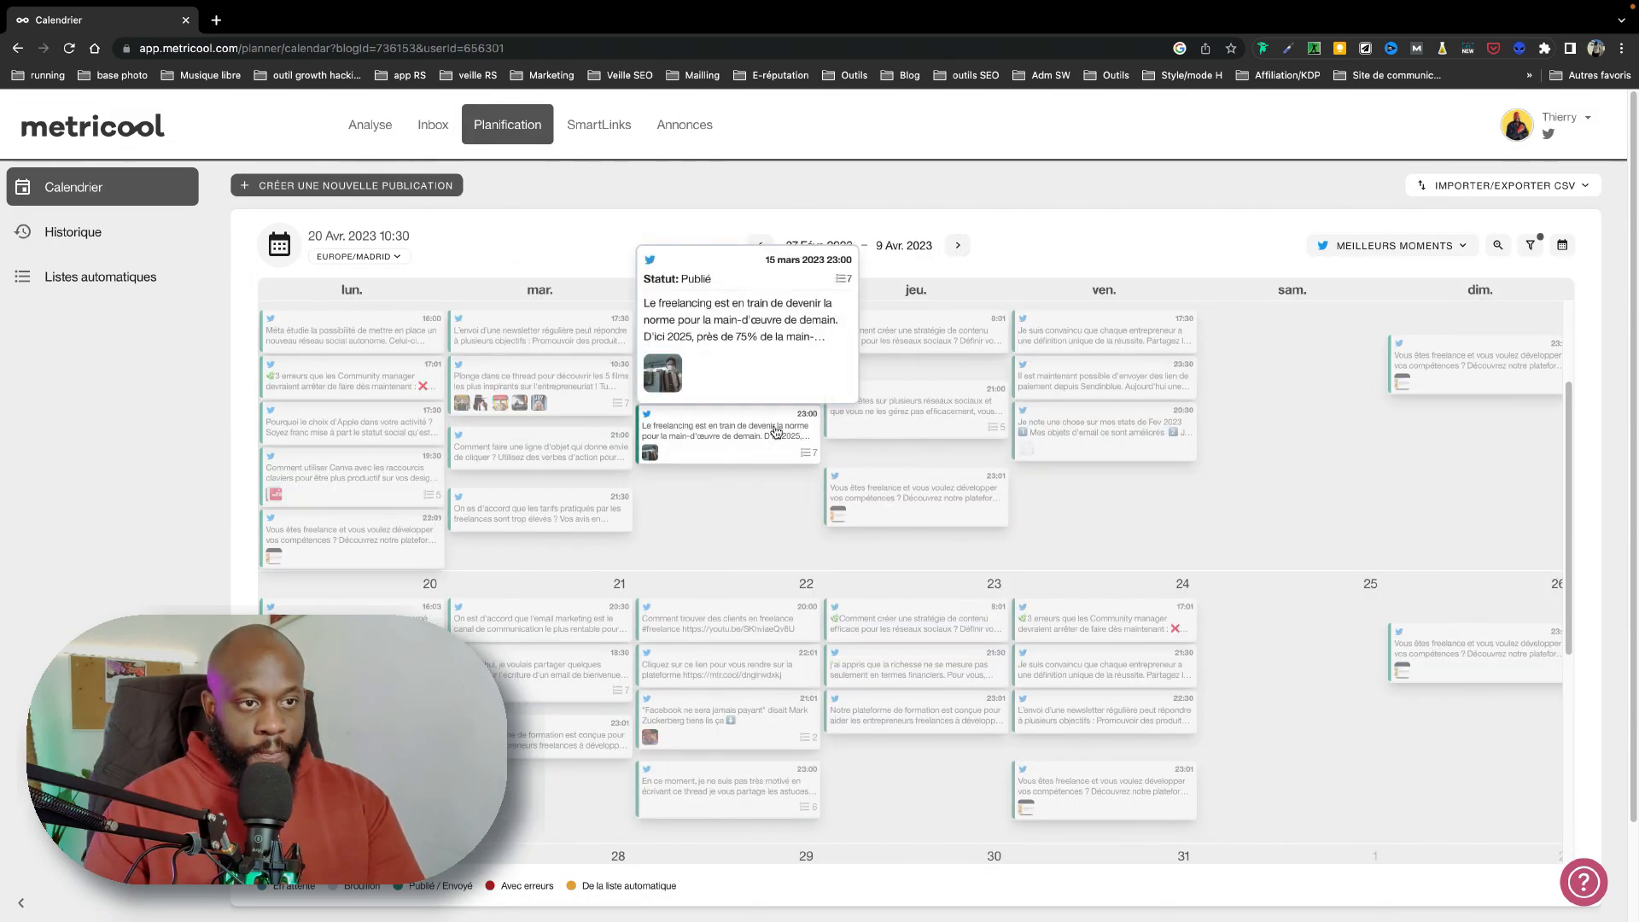
scroll(567, 449, "up", 2)
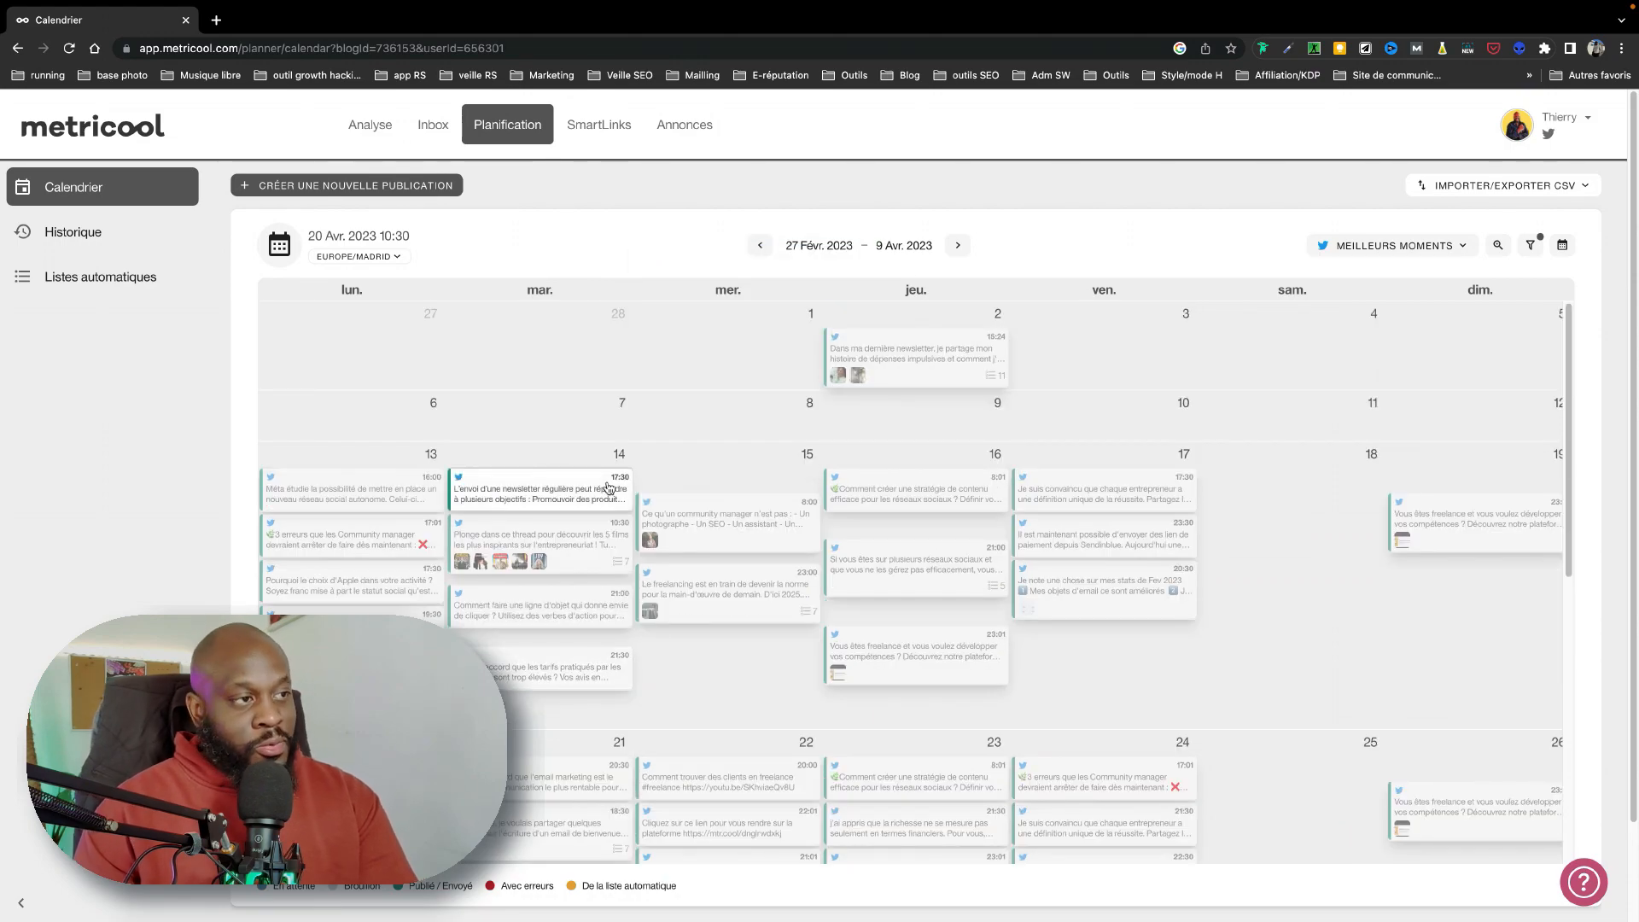
left_click(349, 548)
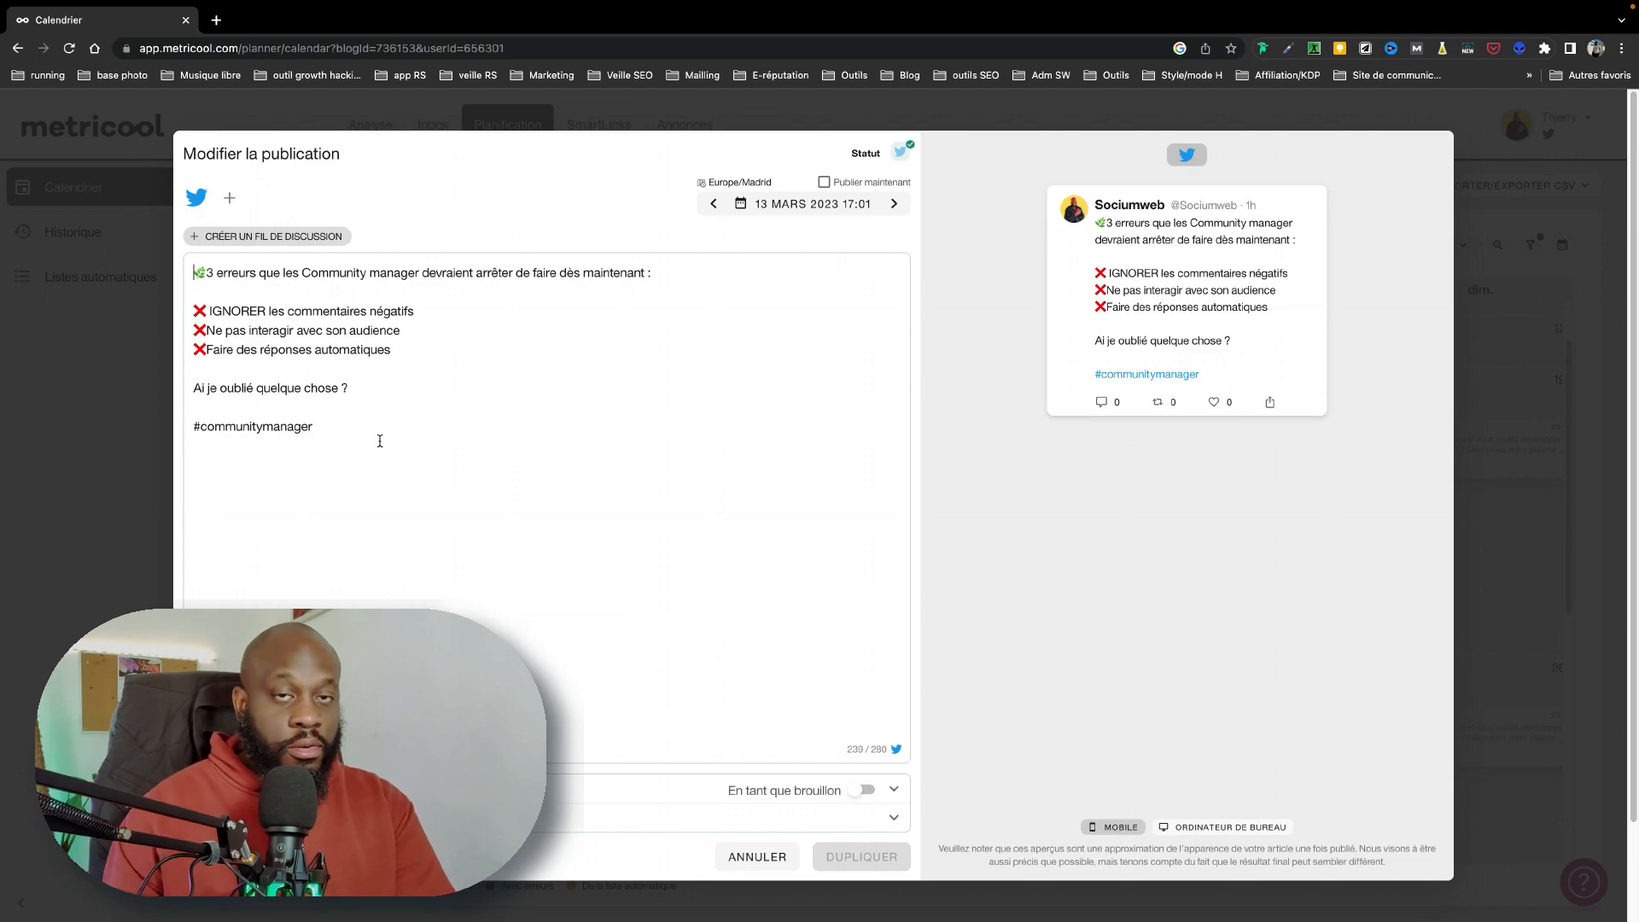
- Set the duplicate's publication date to 20 April 2023 for the community manager errors tweet
left_click(895, 205)
left_click(894, 204)
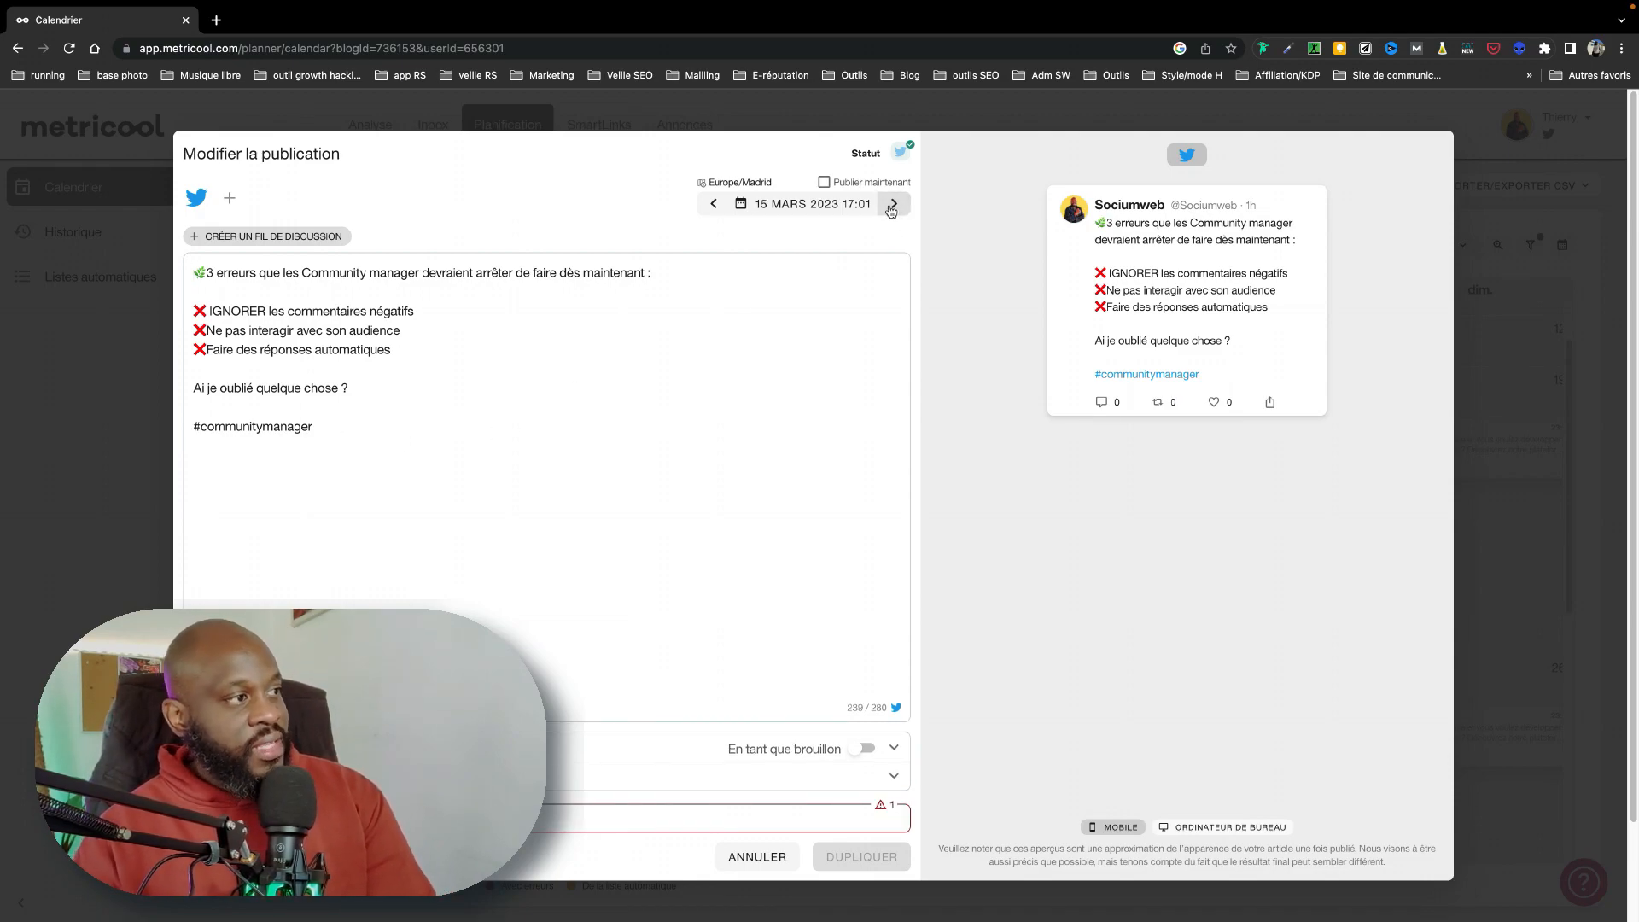
left_click(807, 209)
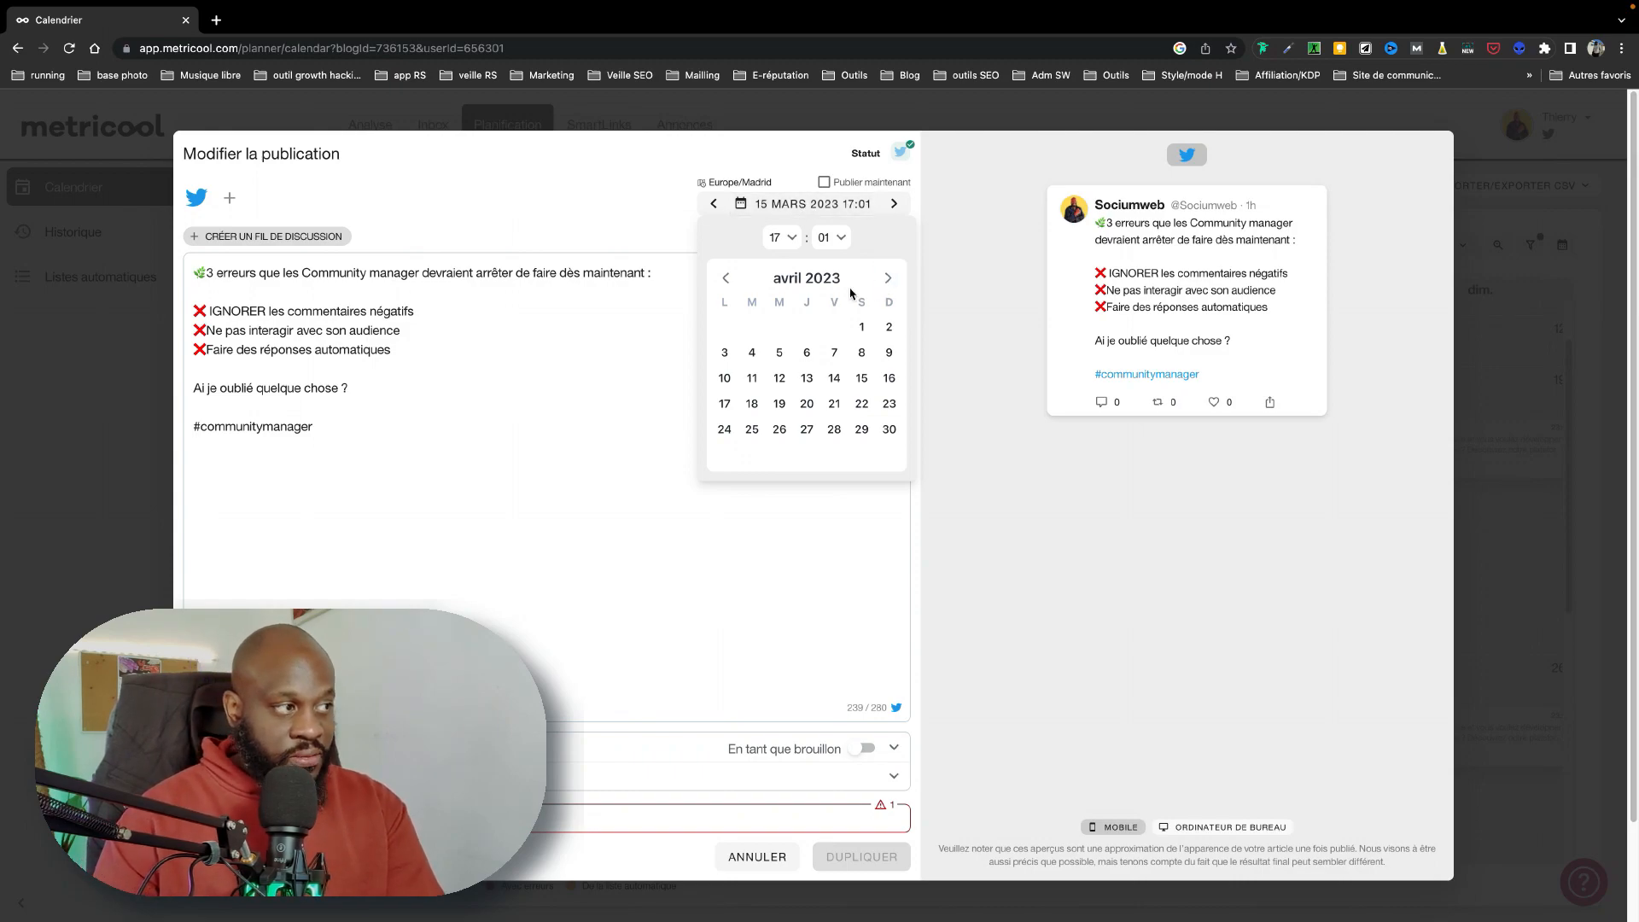
left_click(807, 404)
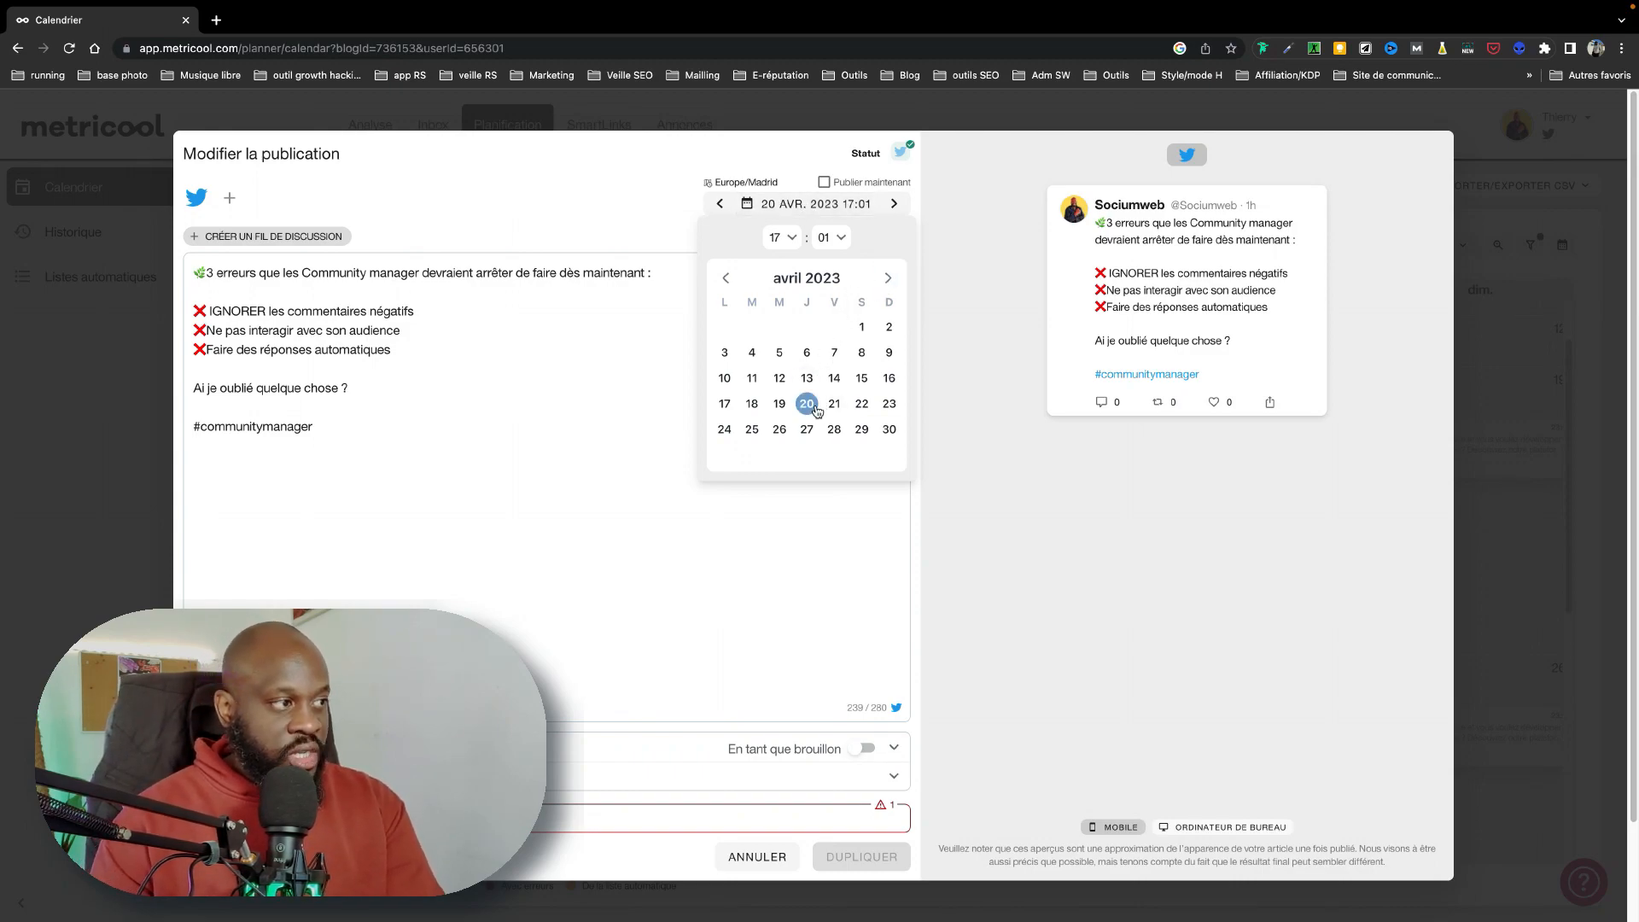
- Set the publication time to 21:00 and duplicate the community manager errors tweet
left_click(793, 238)
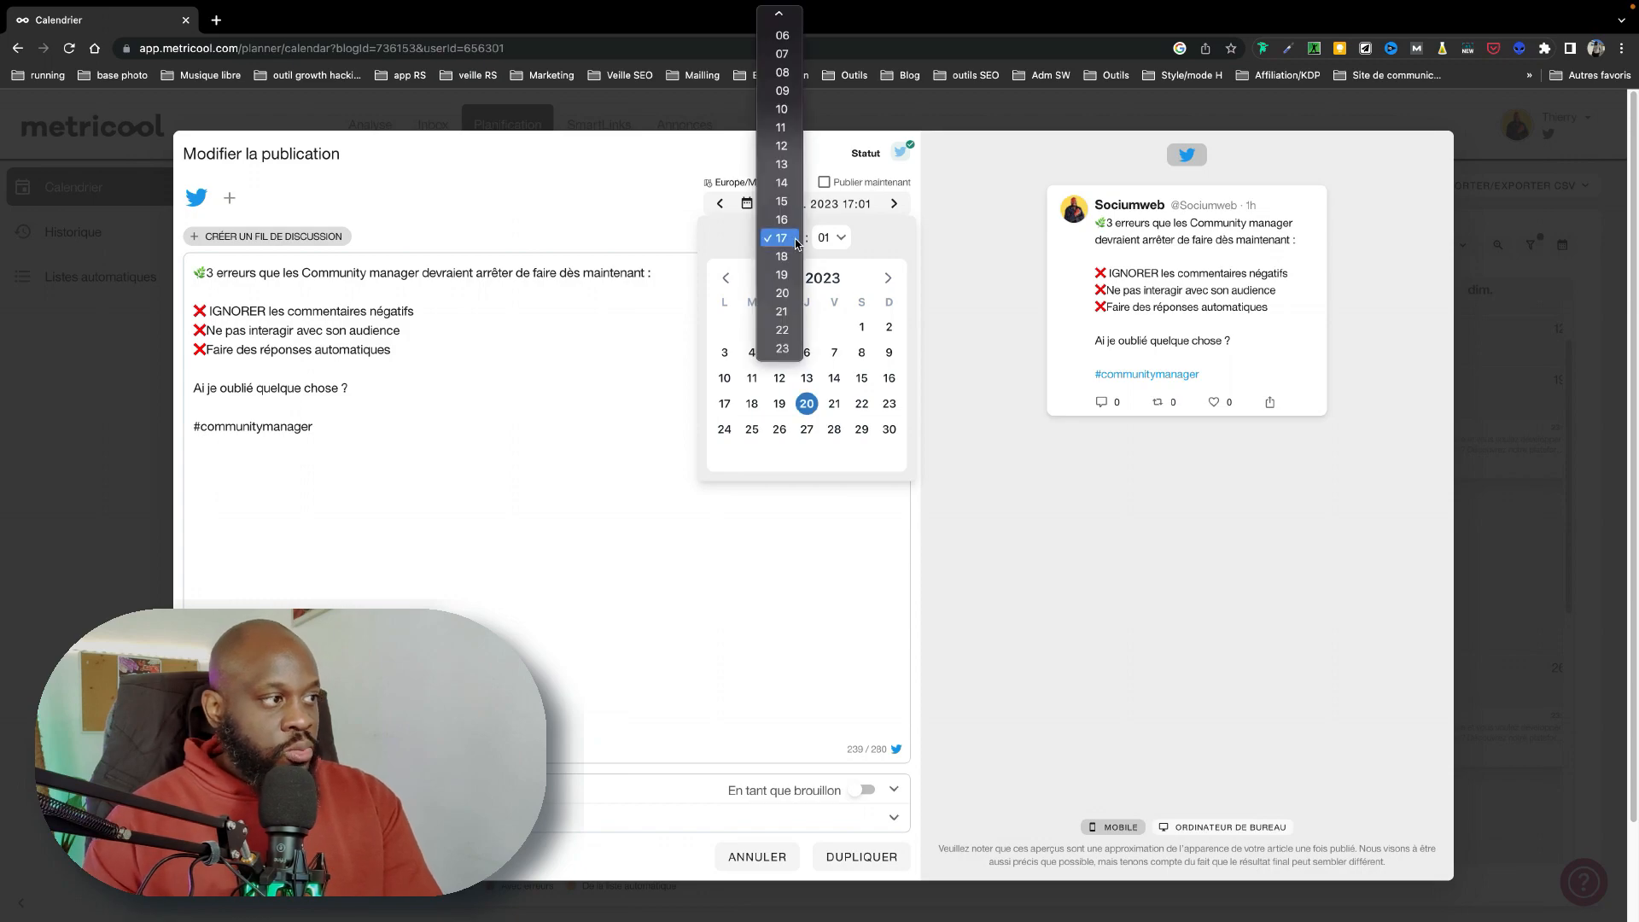
left_click(786, 315)
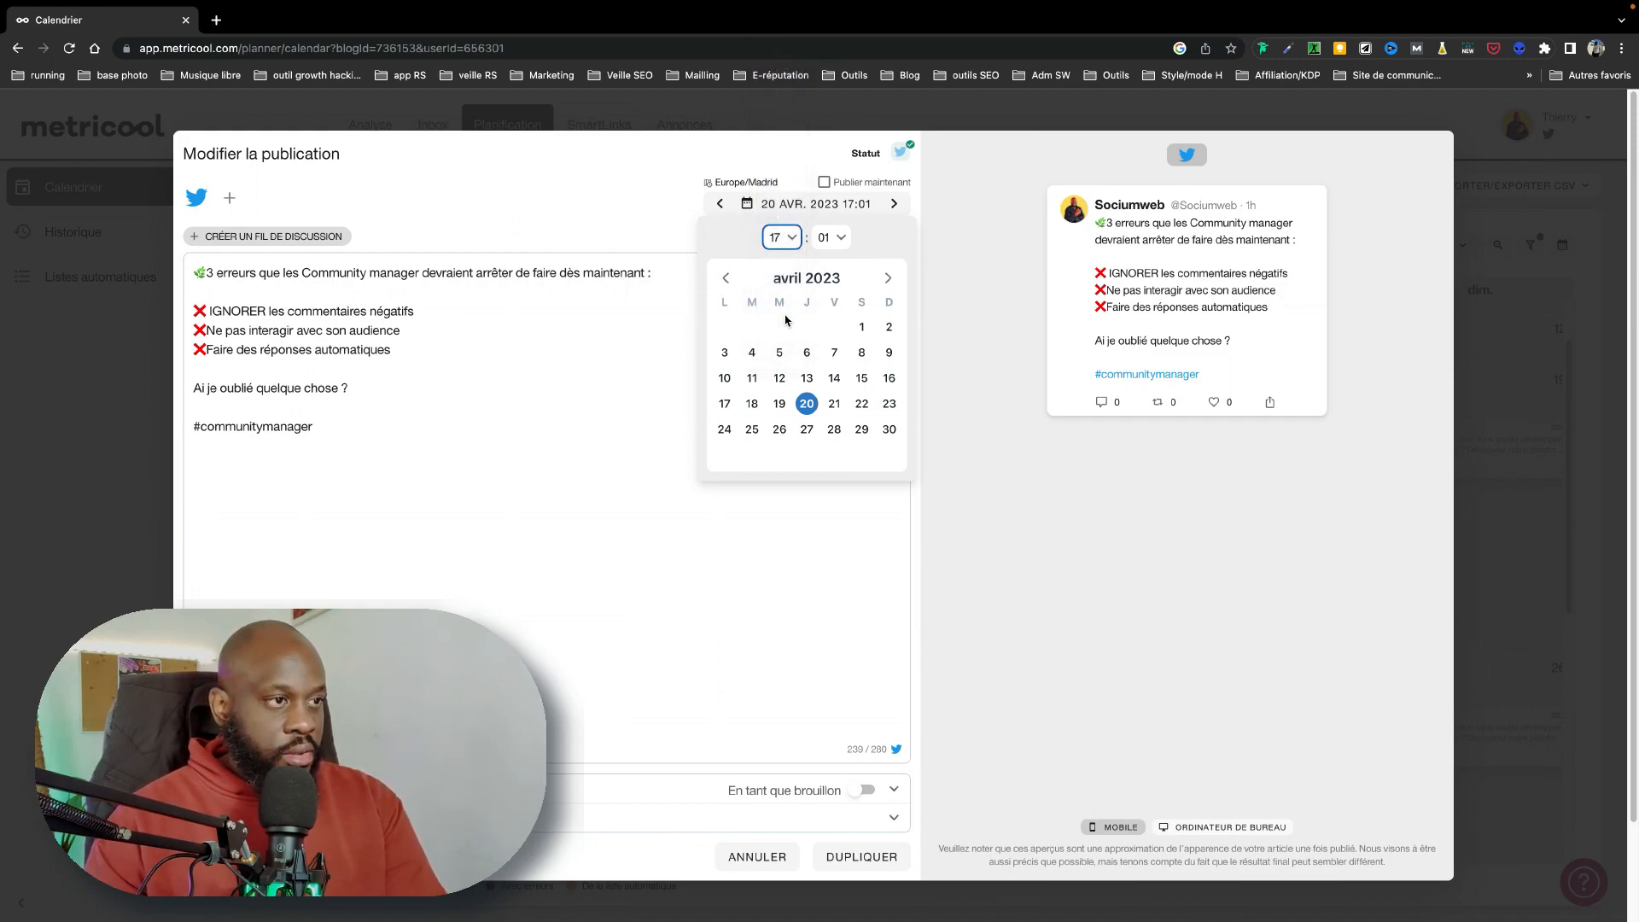
left_click(841, 237)
left_click(842, 222)
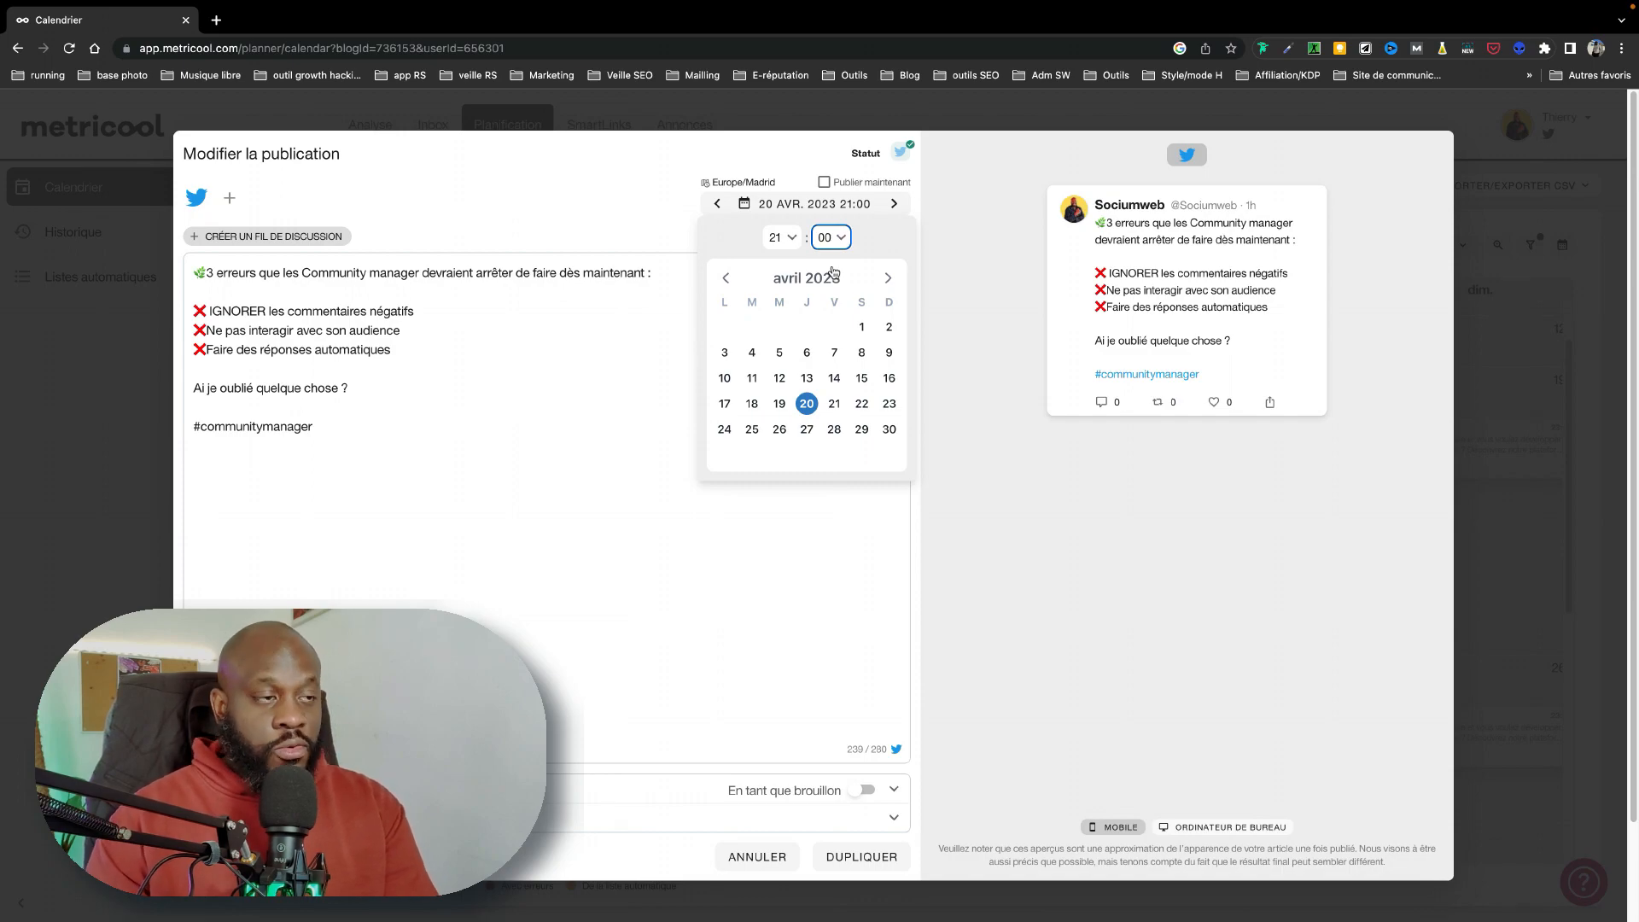
left_click(849, 270)
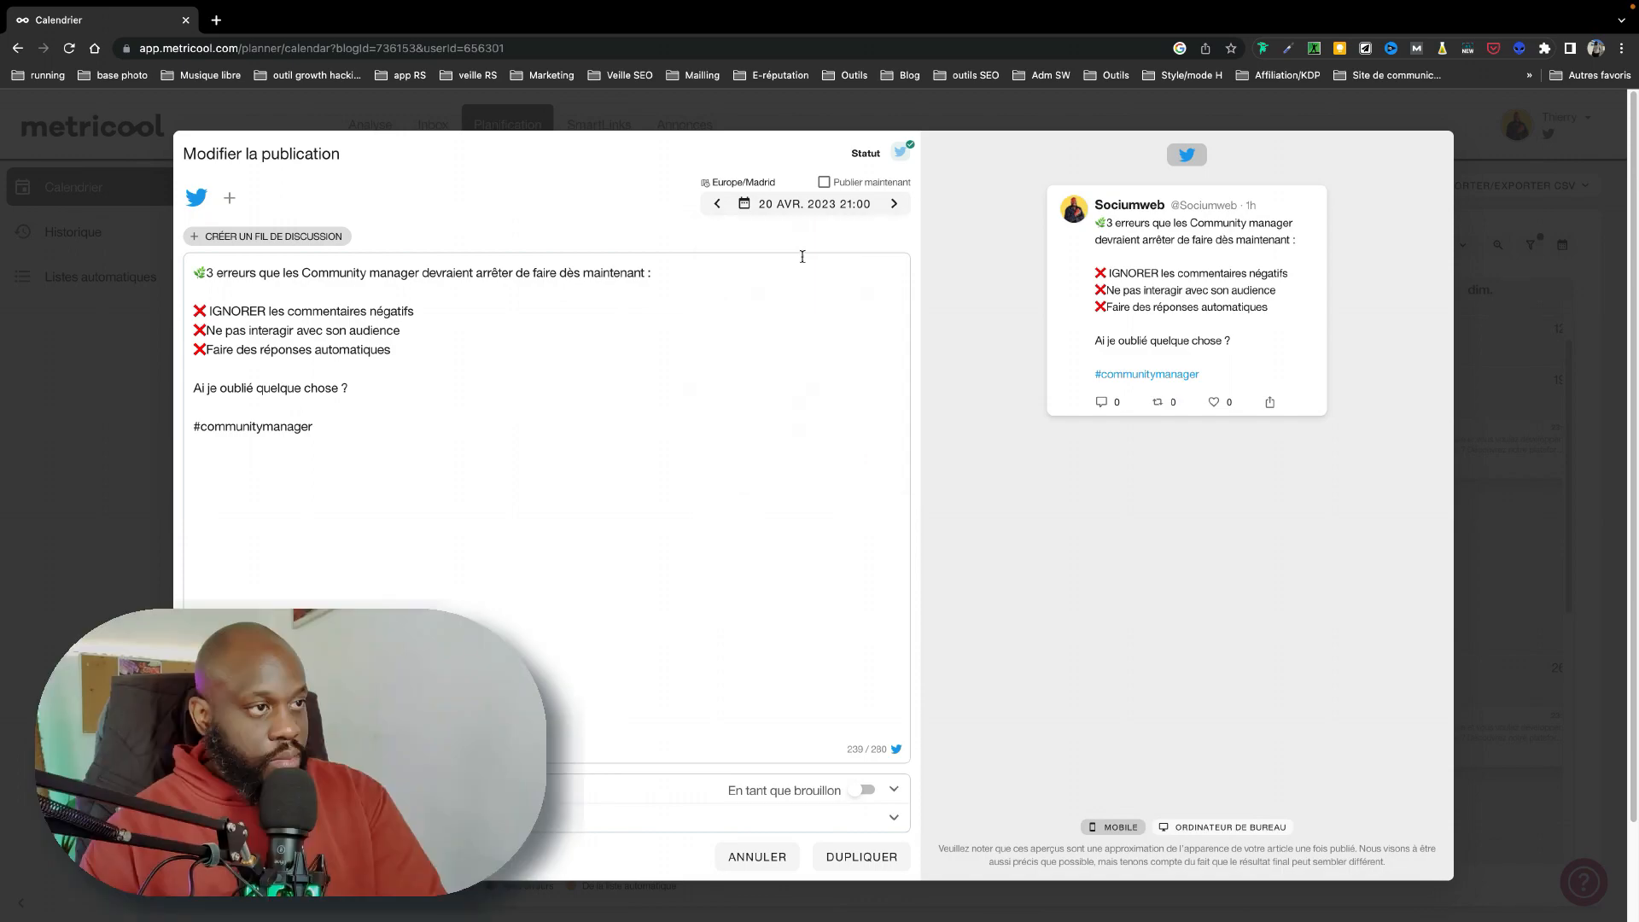
left_click(869, 860)
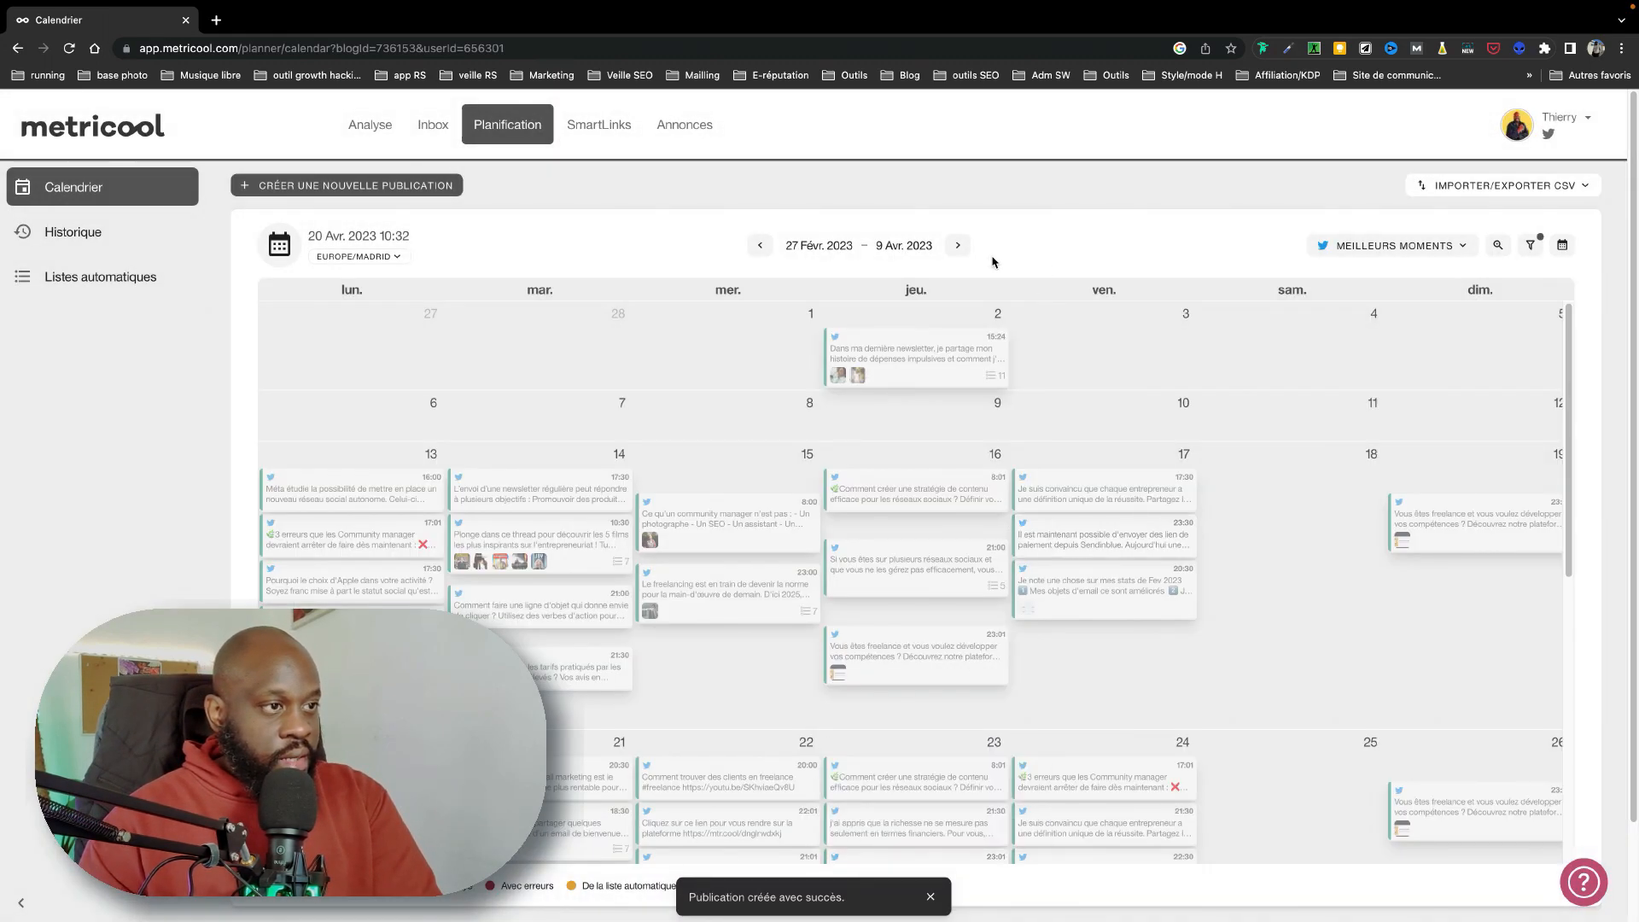
- Open the 13 March 19:30 thread about Canva keyboard shortcuts and read through its five tweets in the preview
scroll(353, 606, "down", 1)
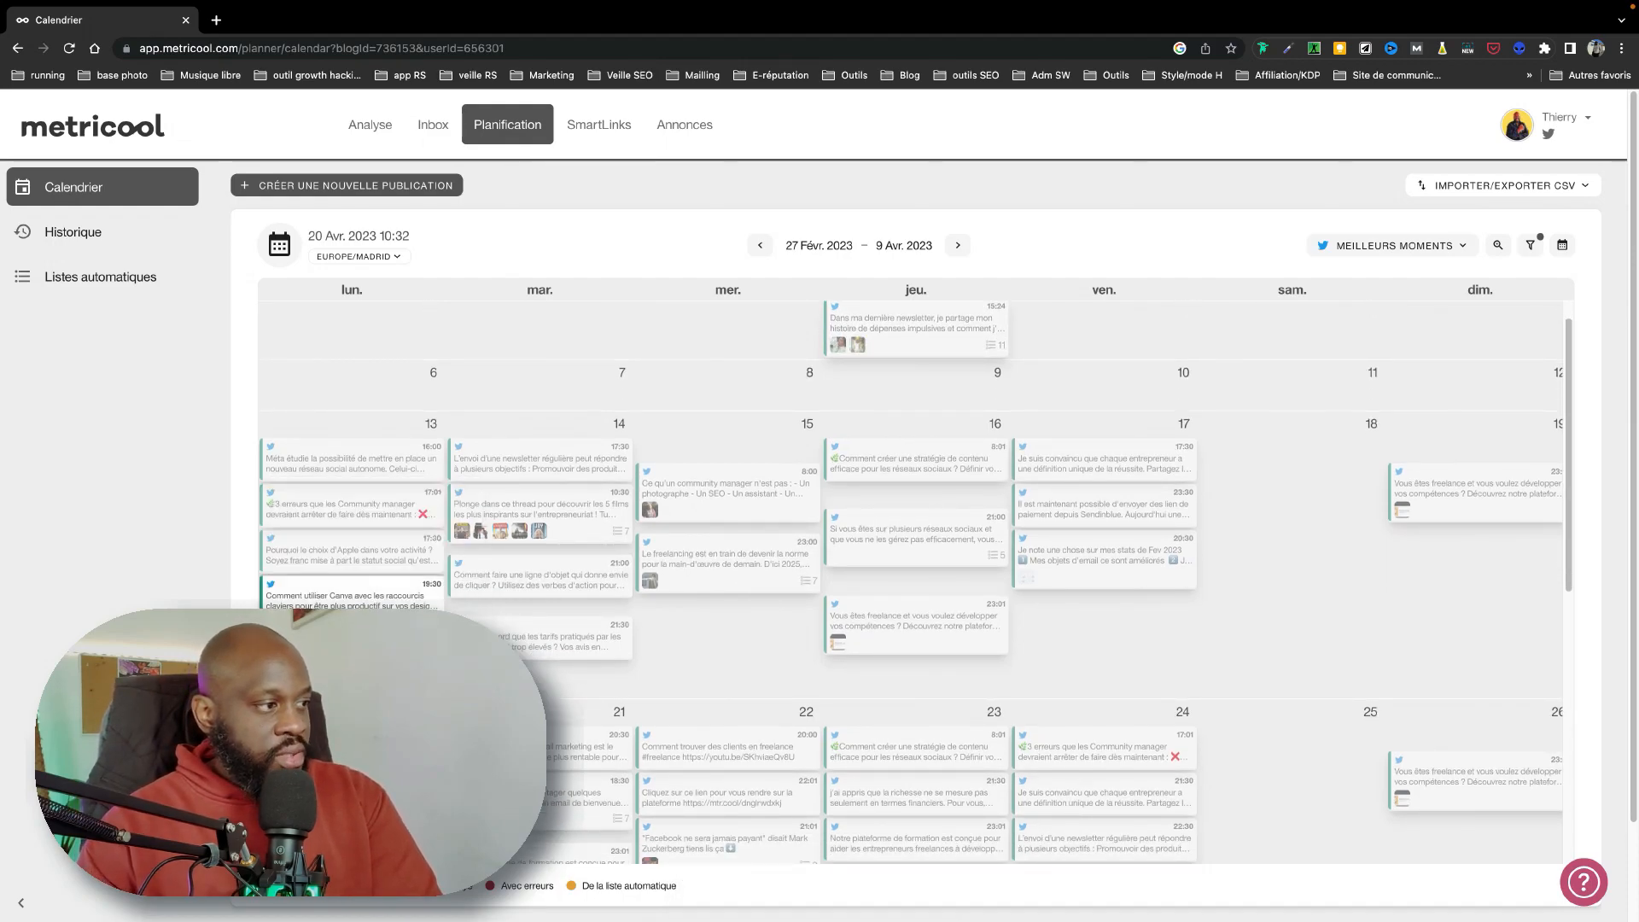
left_click(346, 602)
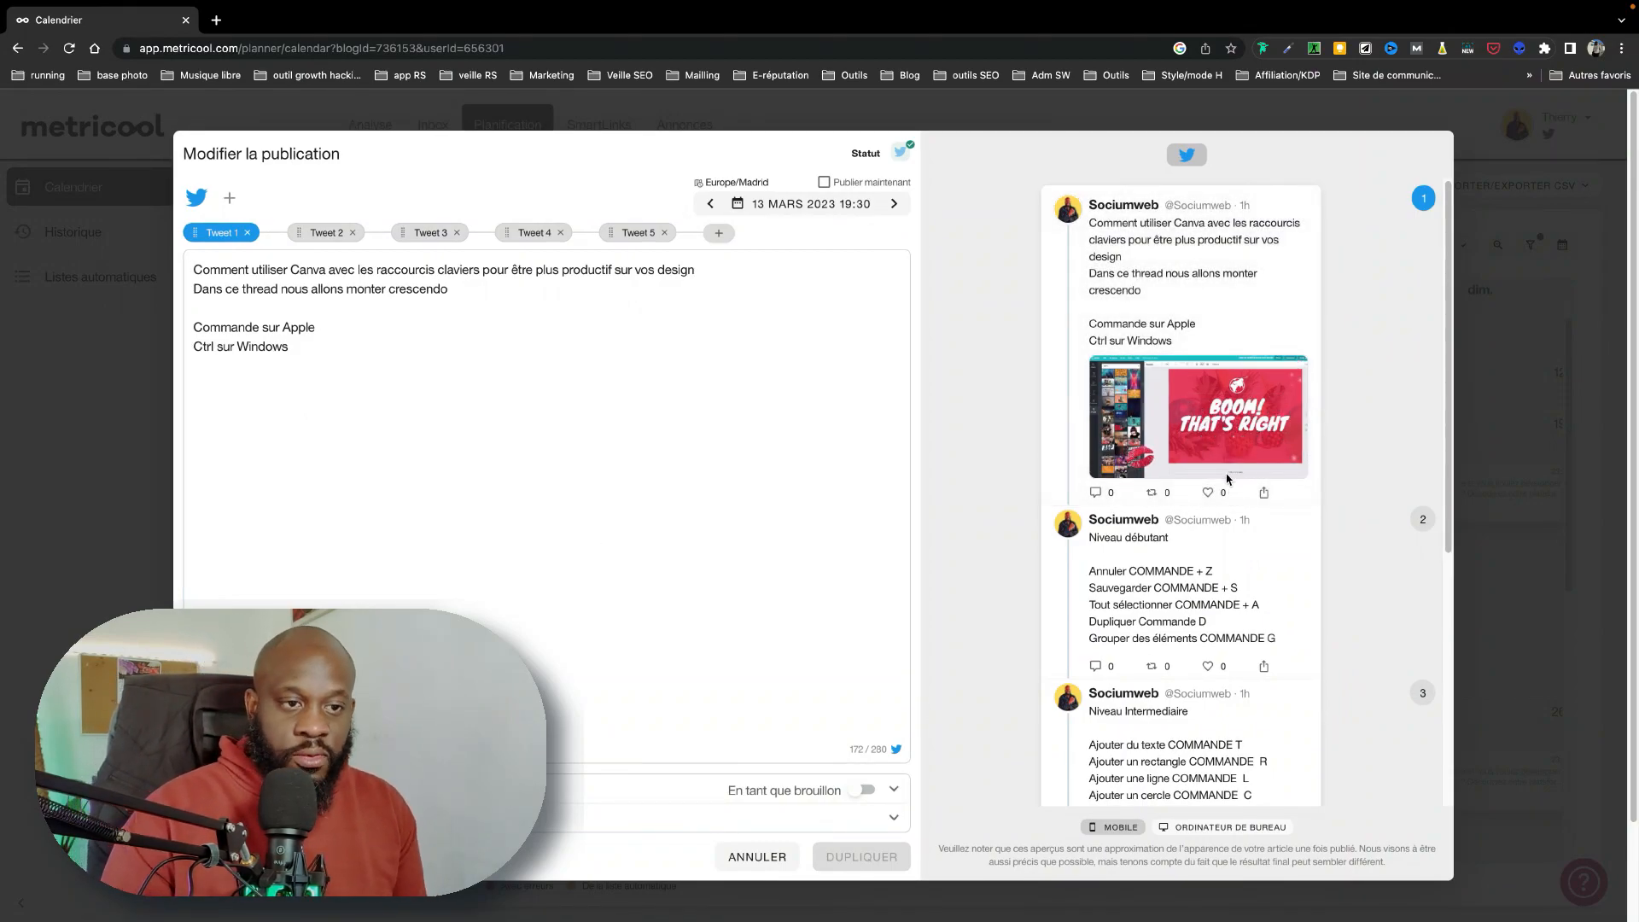
scroll(1229, 475, "down", 1)
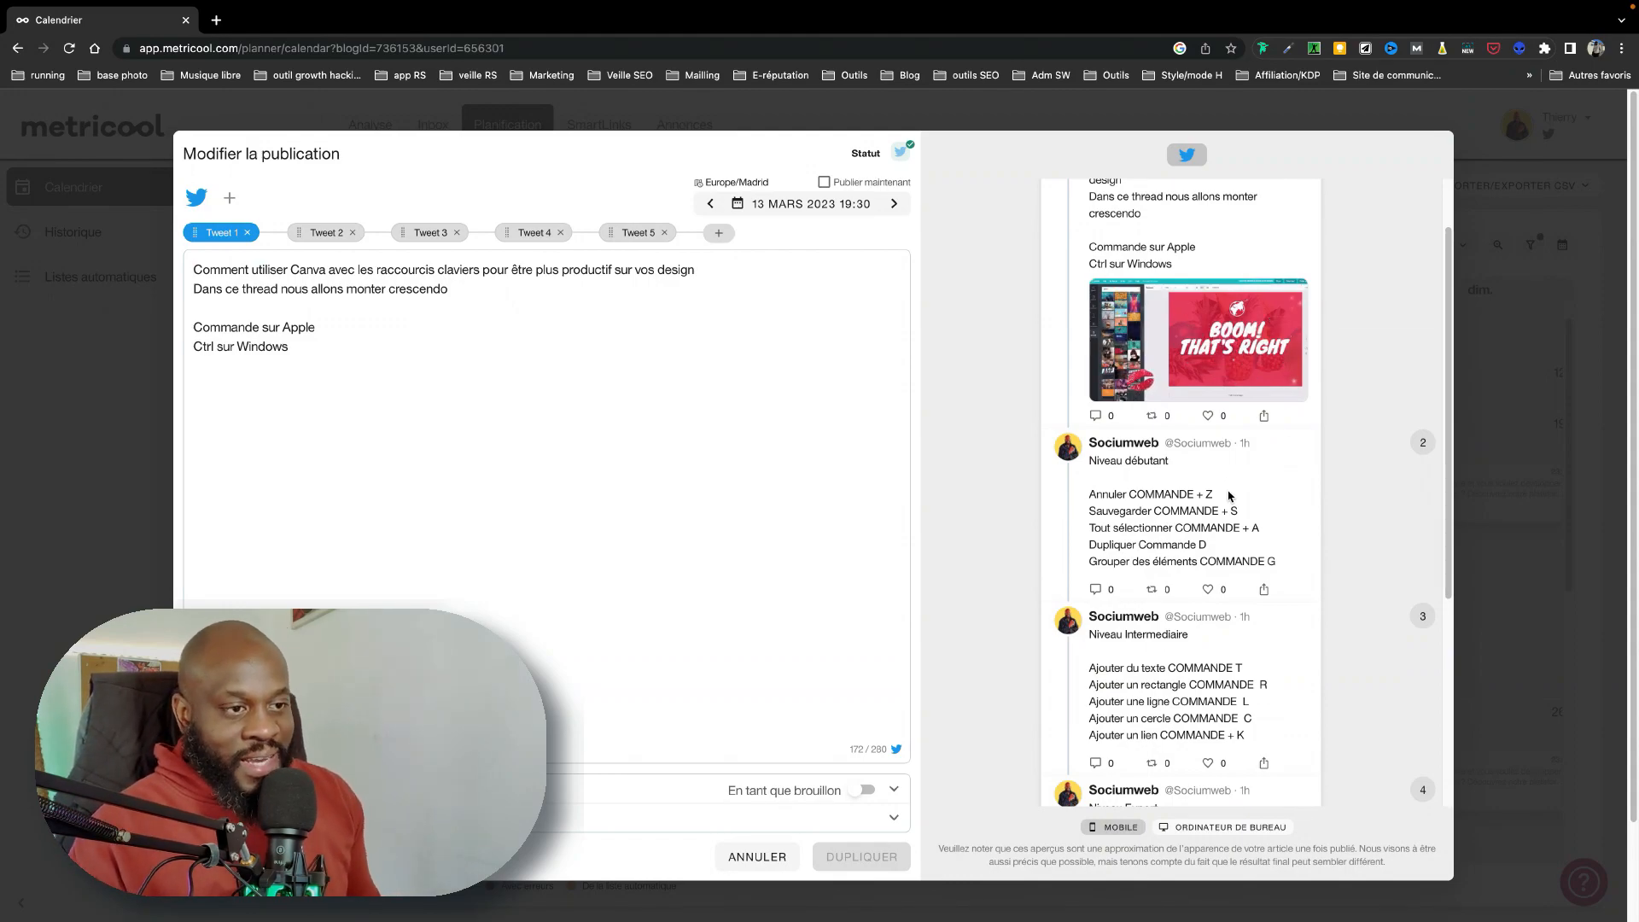
scroll(1229, 498, "up", 1)
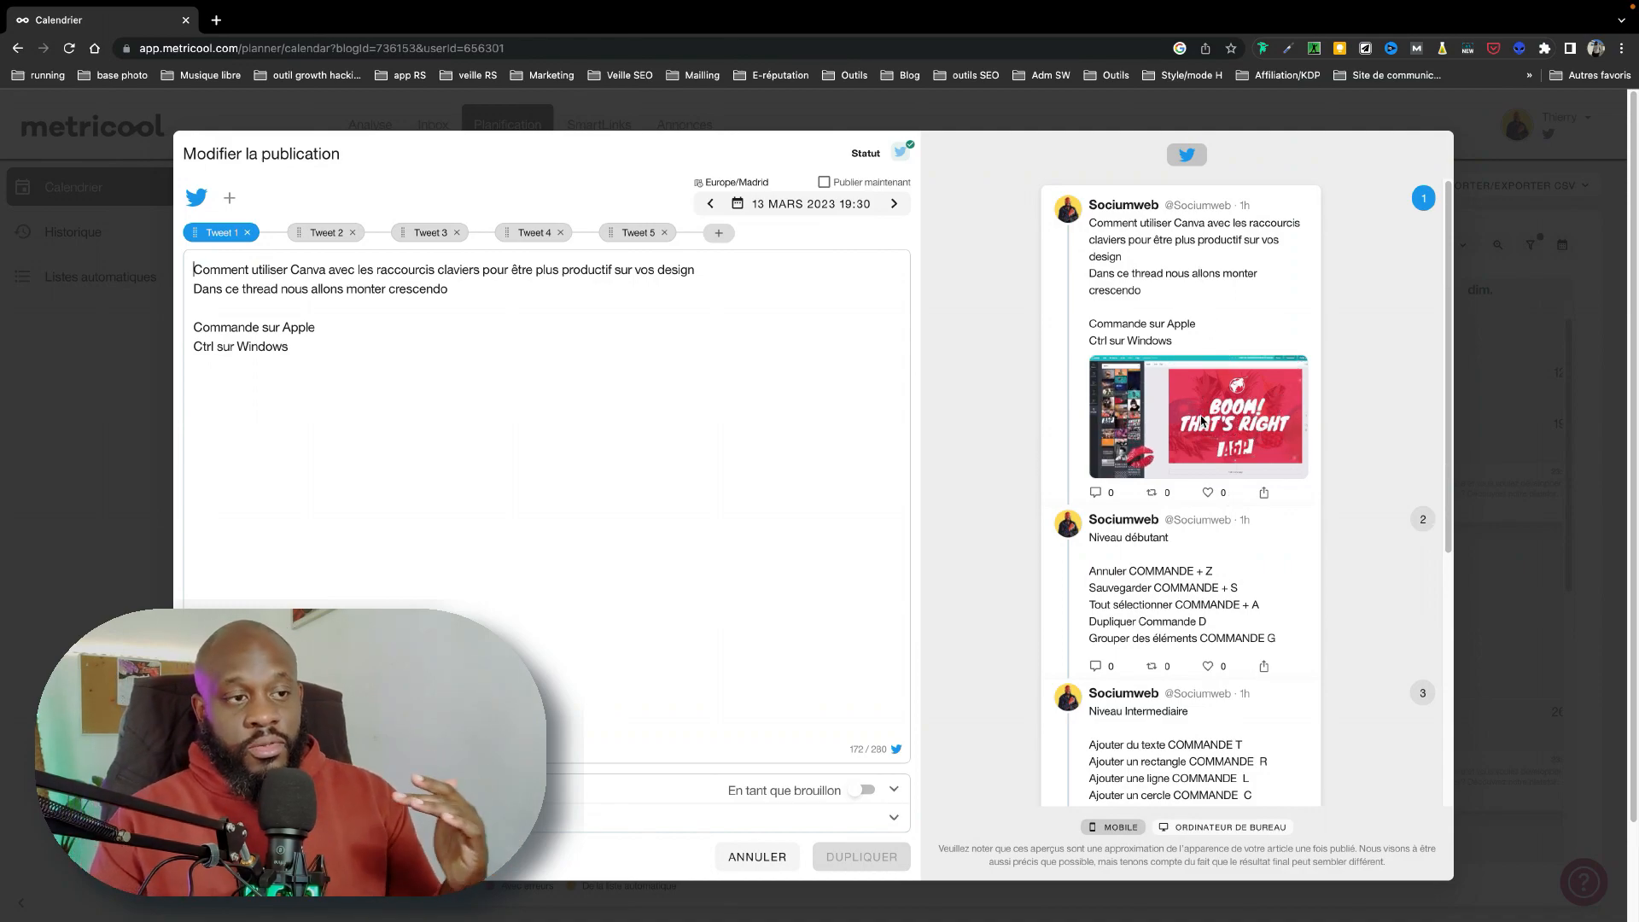
scroll(1194, 406, "down", 5)
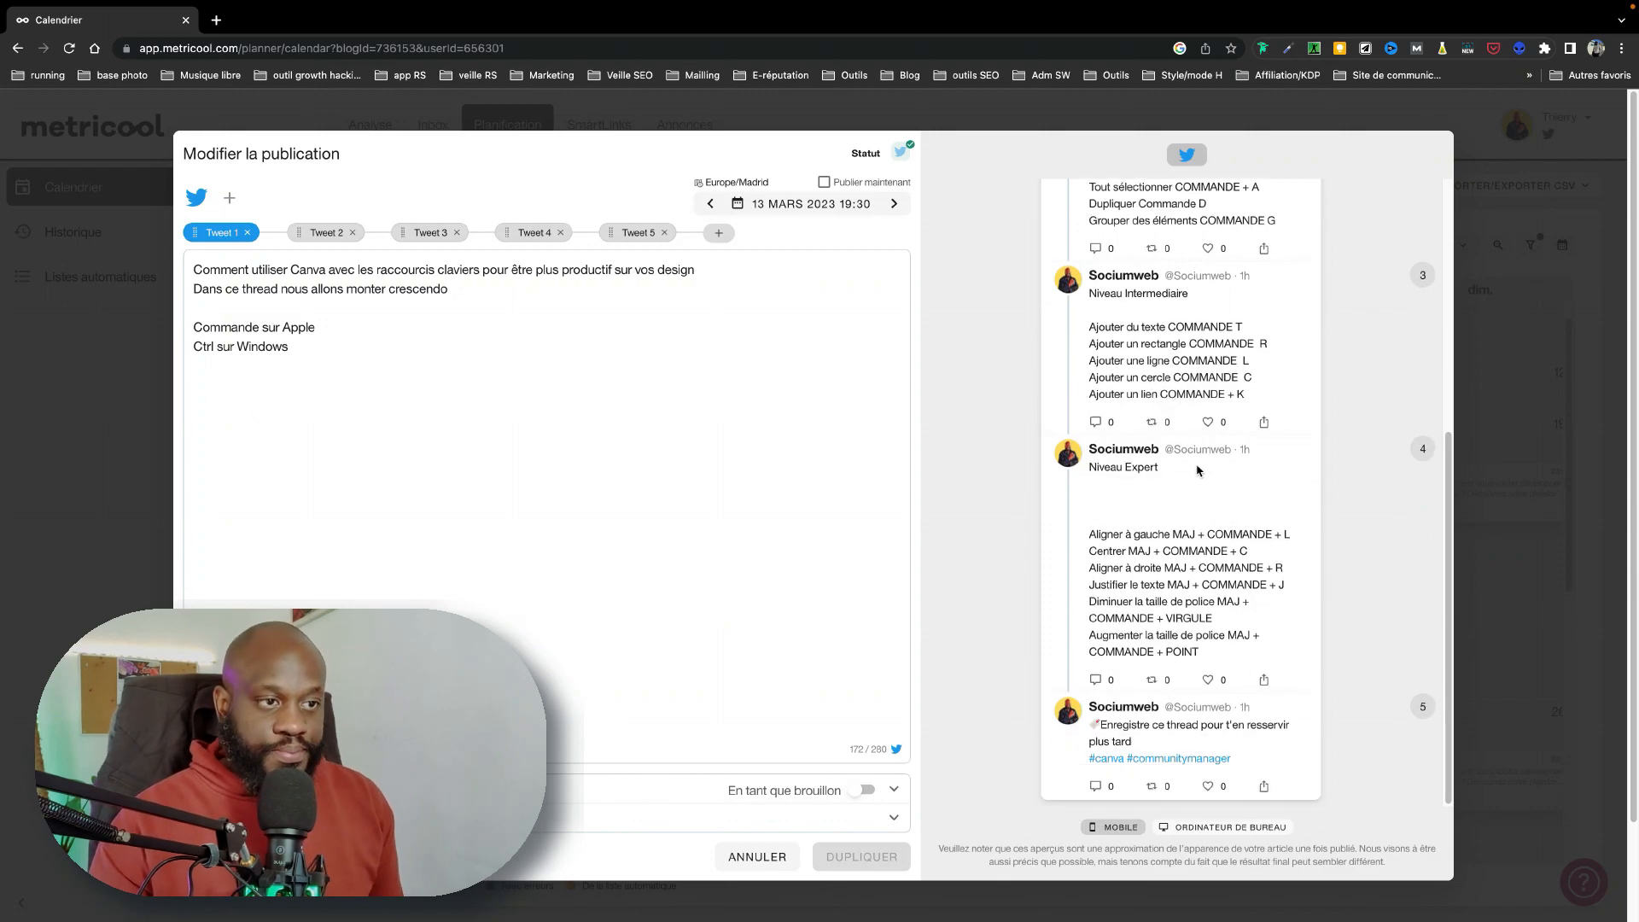
scroll(1197, 469, "up", 5)
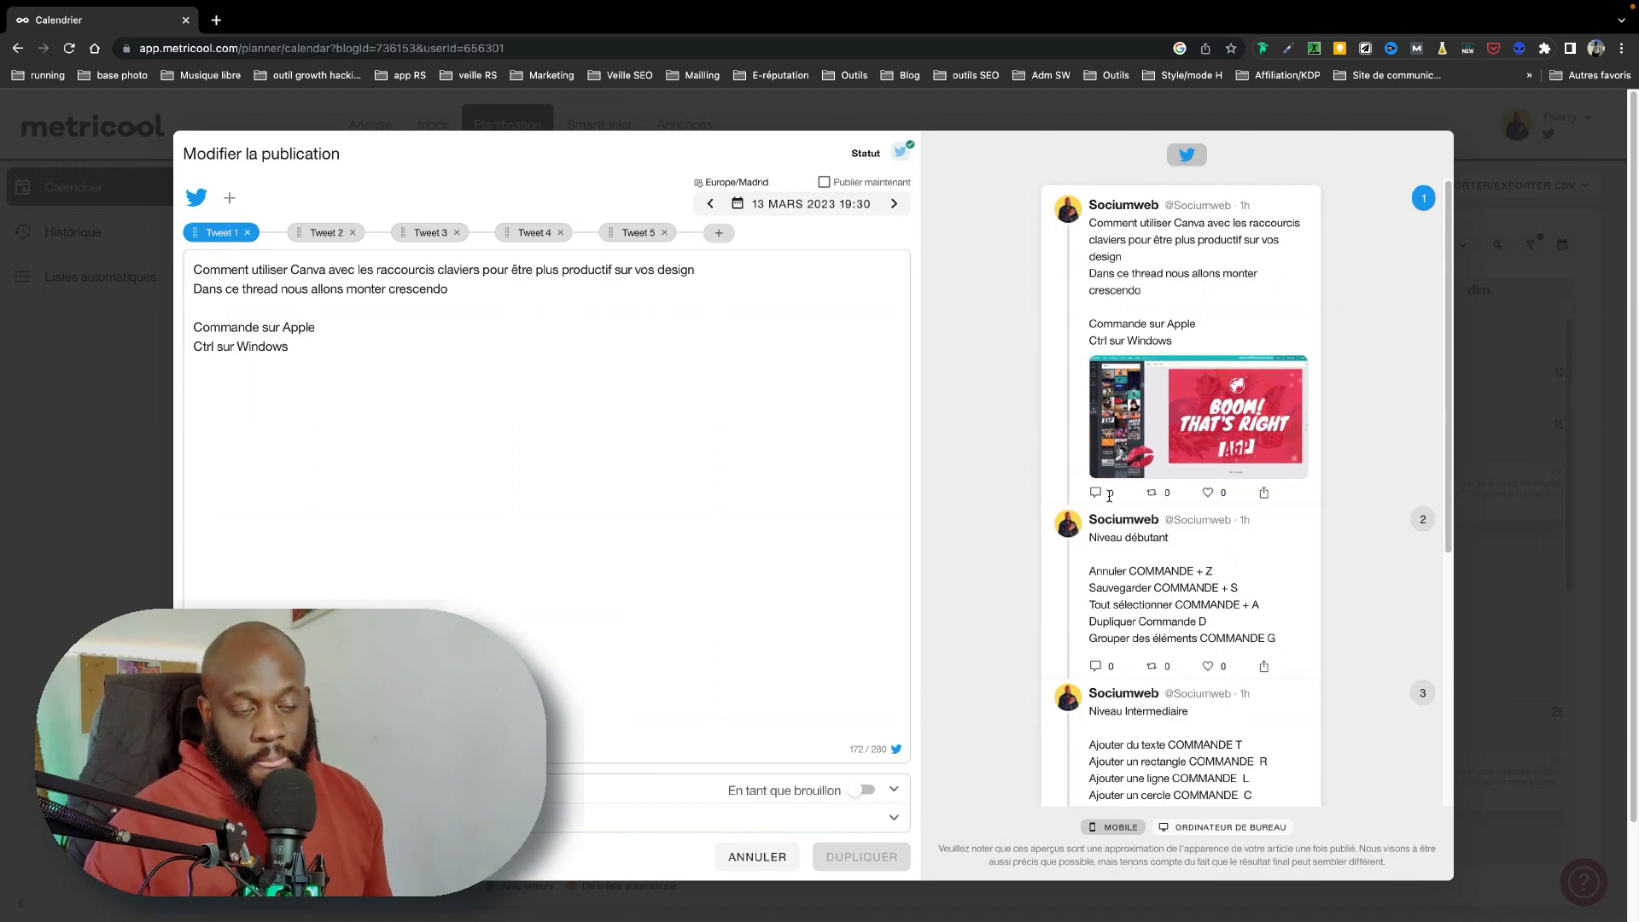
scroll(1109, 496, "down", 1)
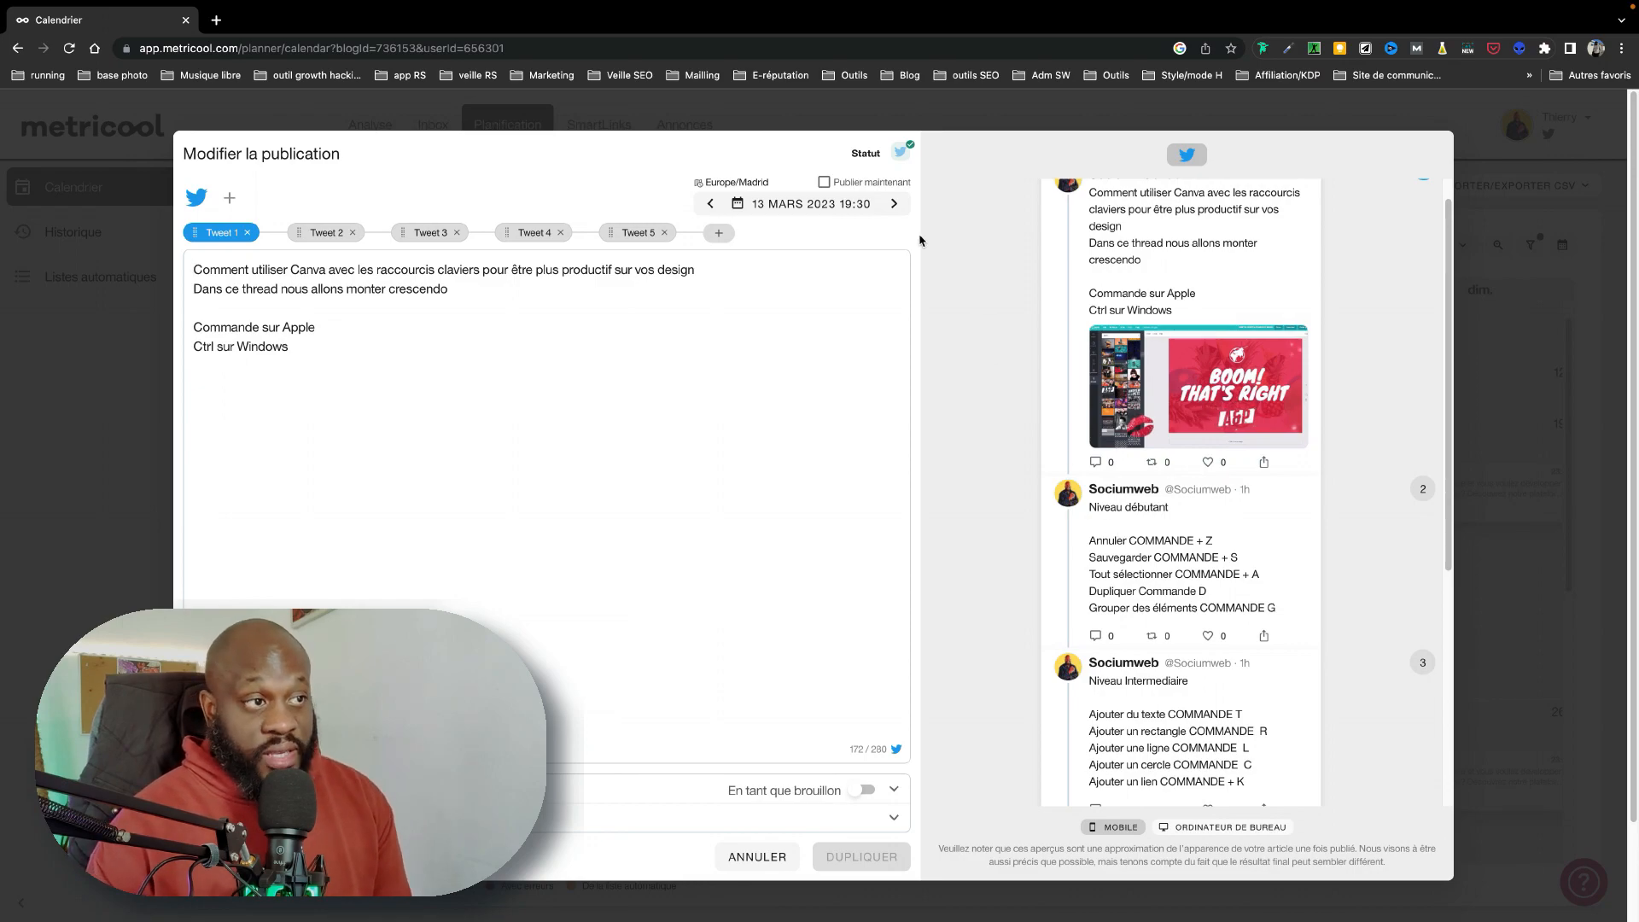
- Set the Canva shortcuts thread's date to 20 April 2023, keeping 19:30, and duplicate it
left_click(894, 205)
left_click(819, 205)
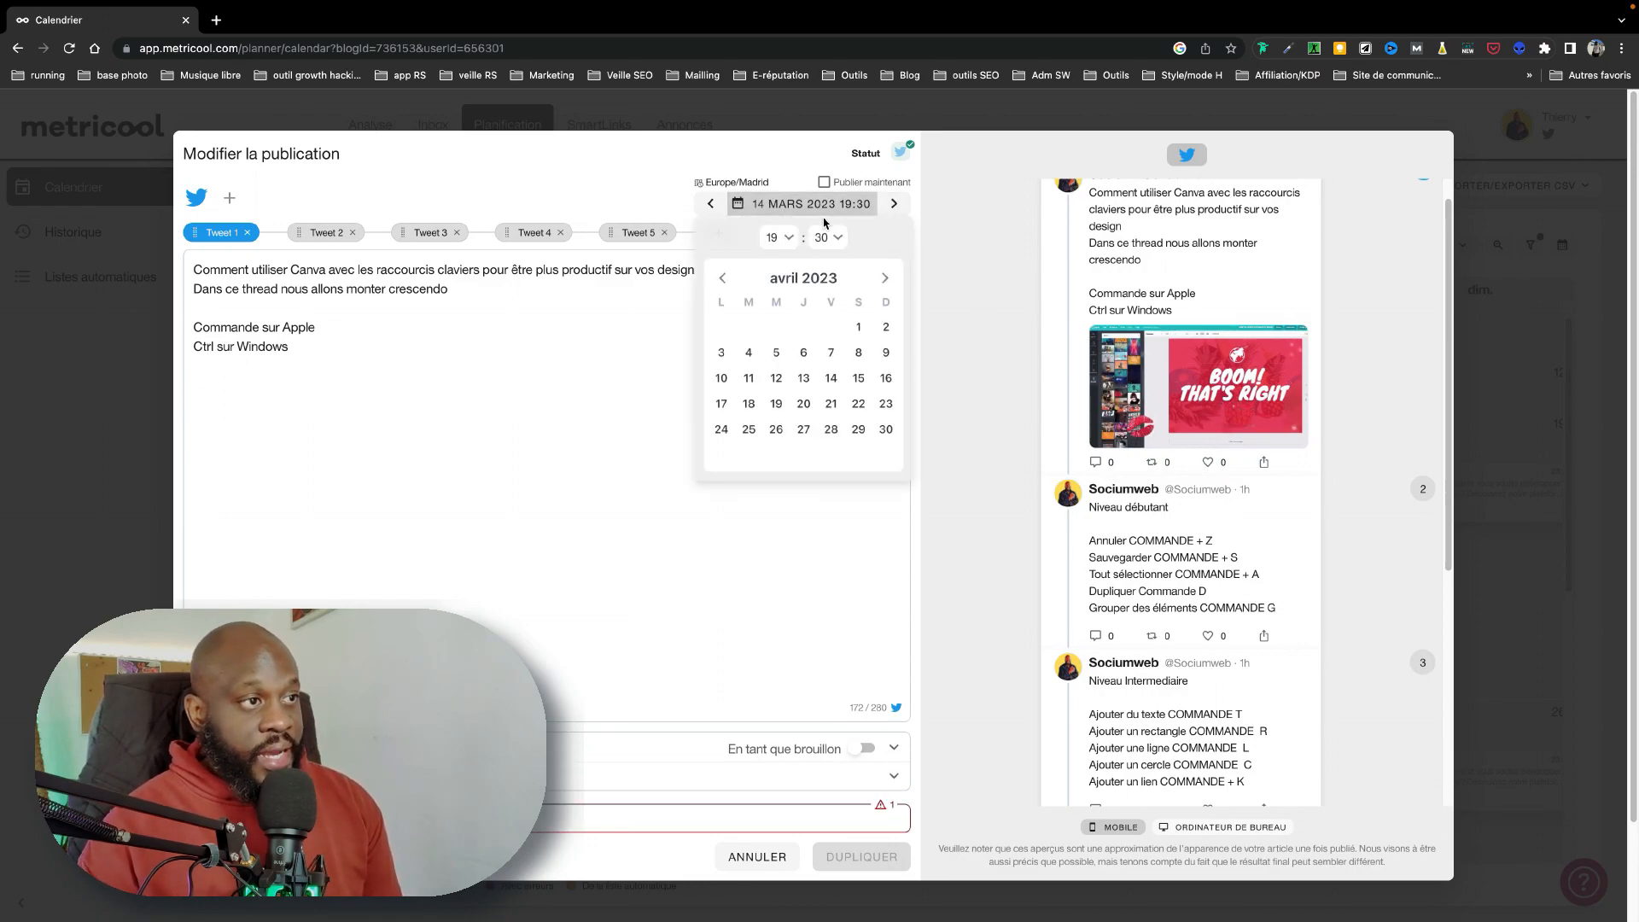
left_click(805, 405)
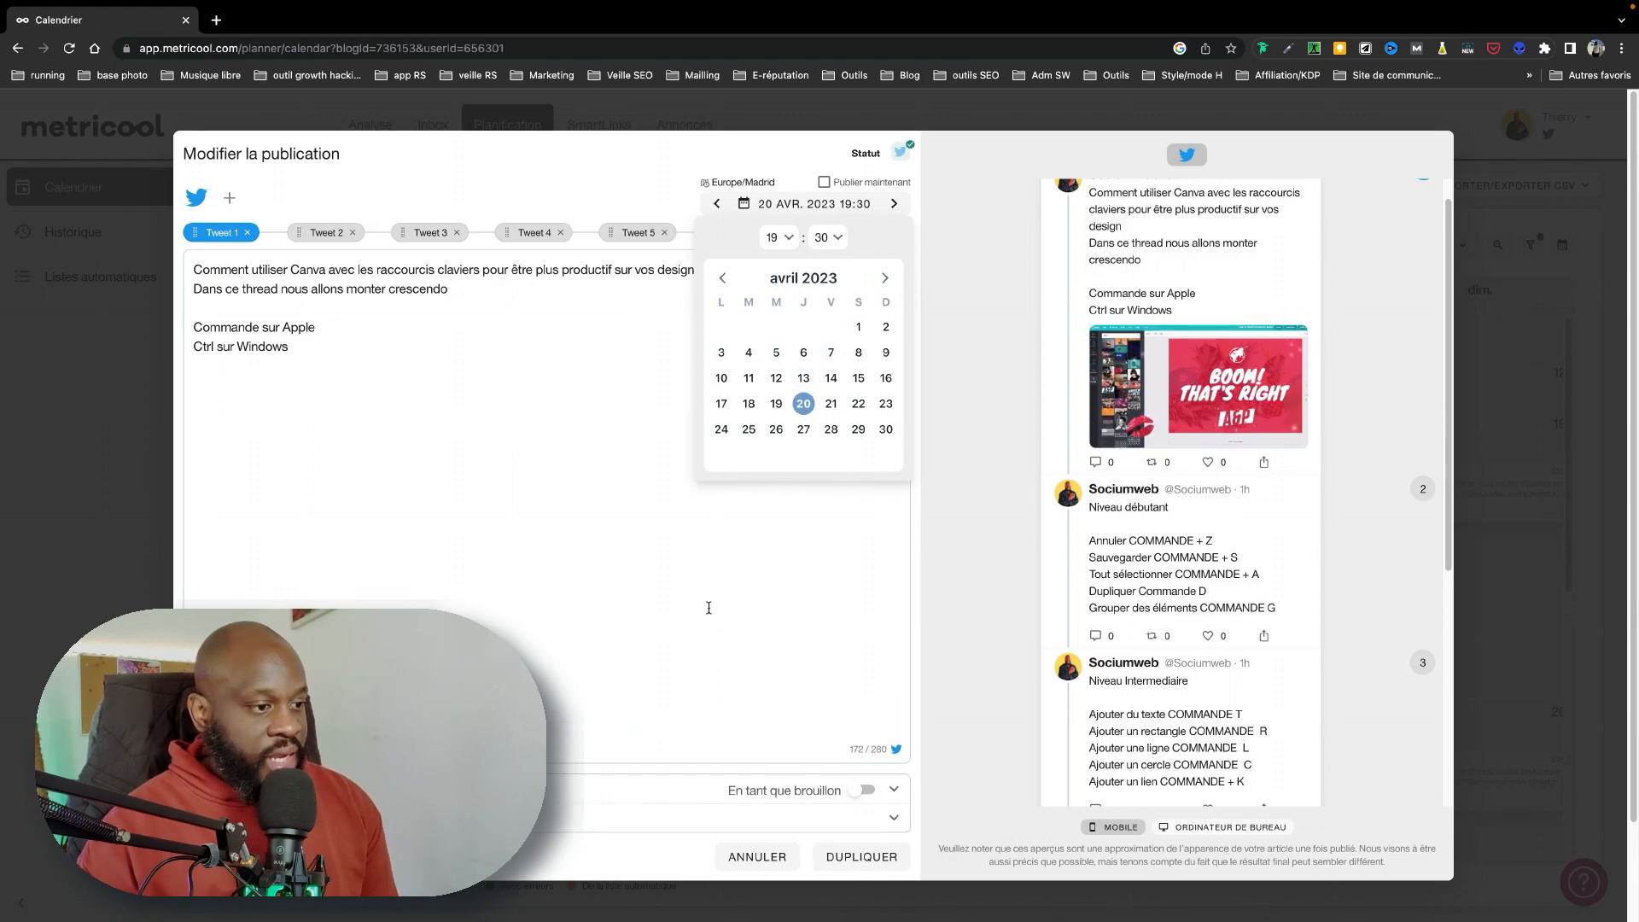
left_click(848, 588)
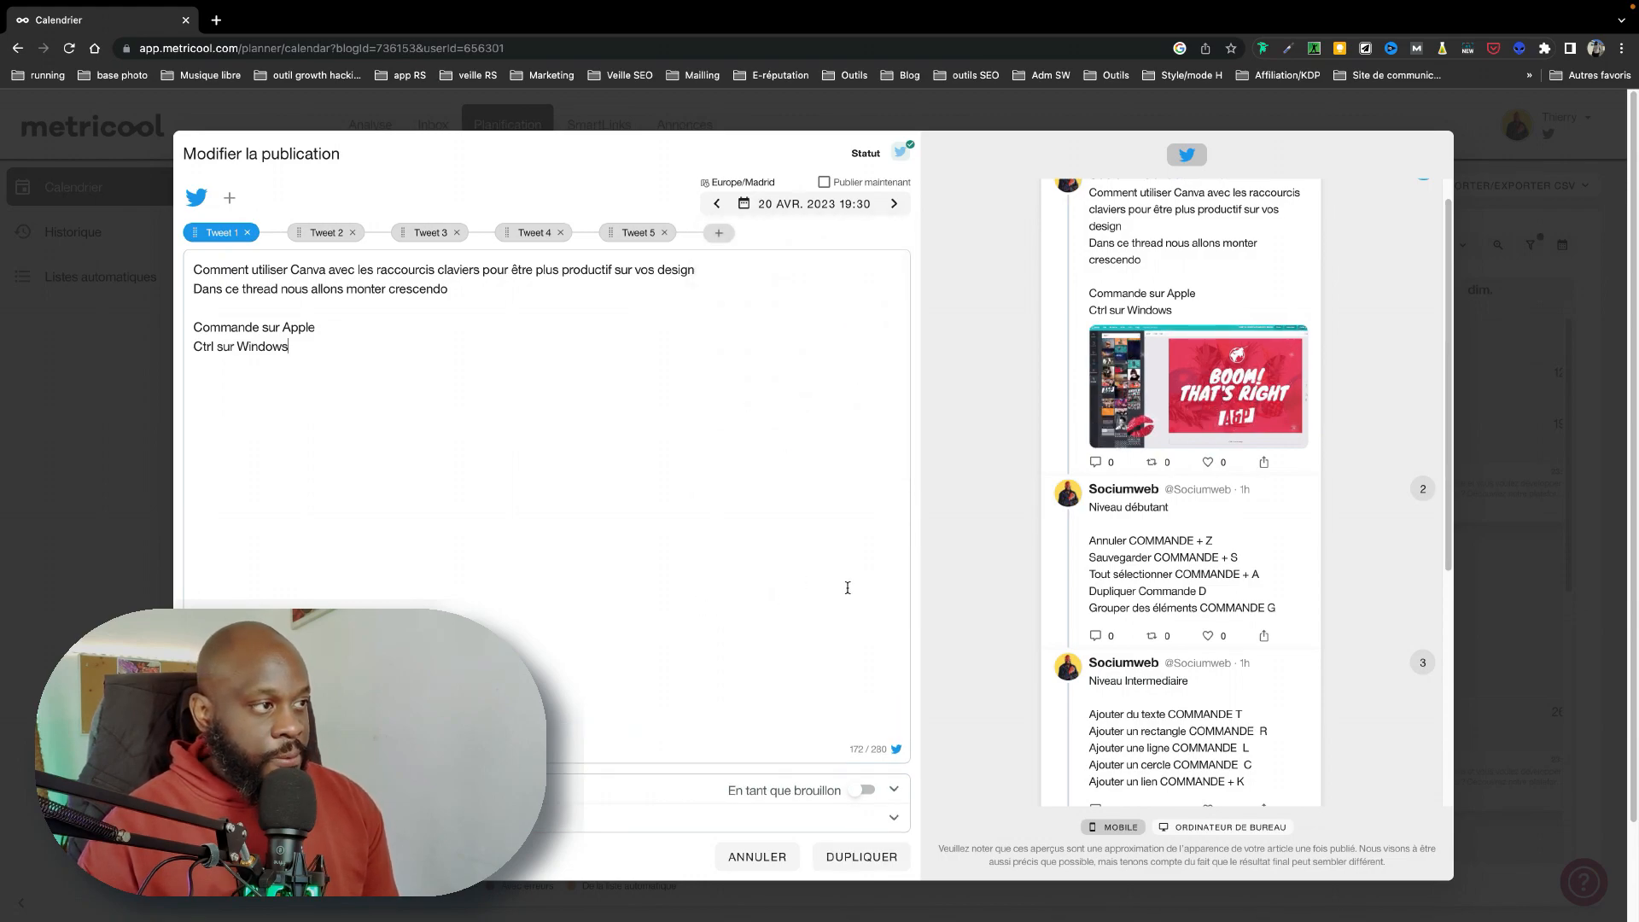
left_click(871, 859)
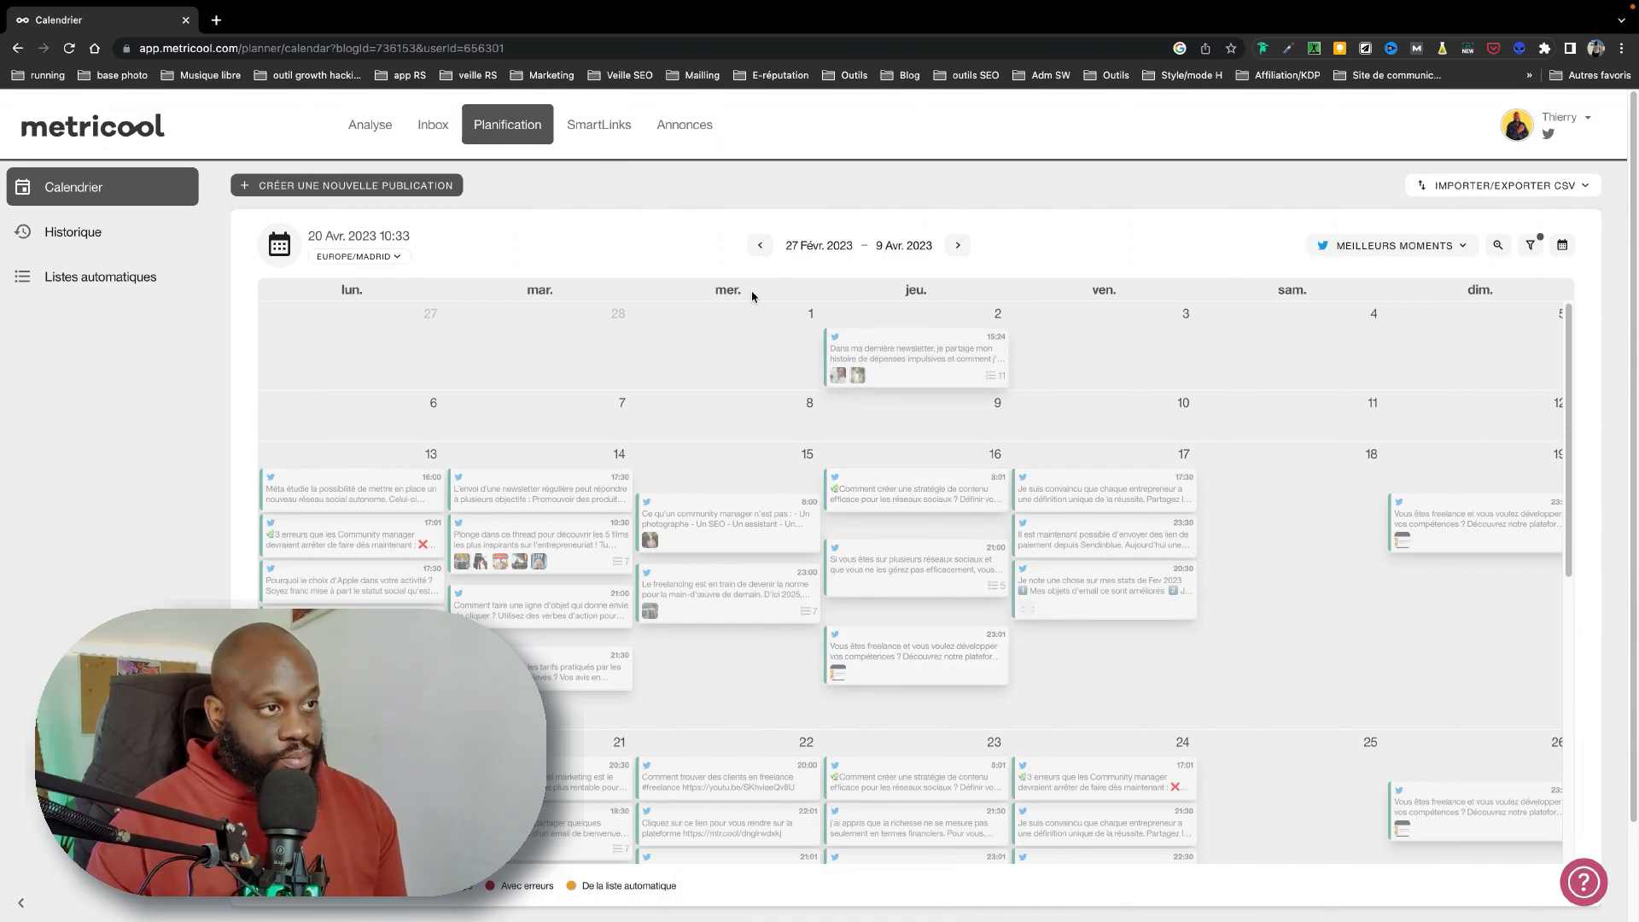
- Switch the planning calendar to the week view and display the current week, 17 to 23 April 2023
left_click(953, 246)
left_click(954, 247)
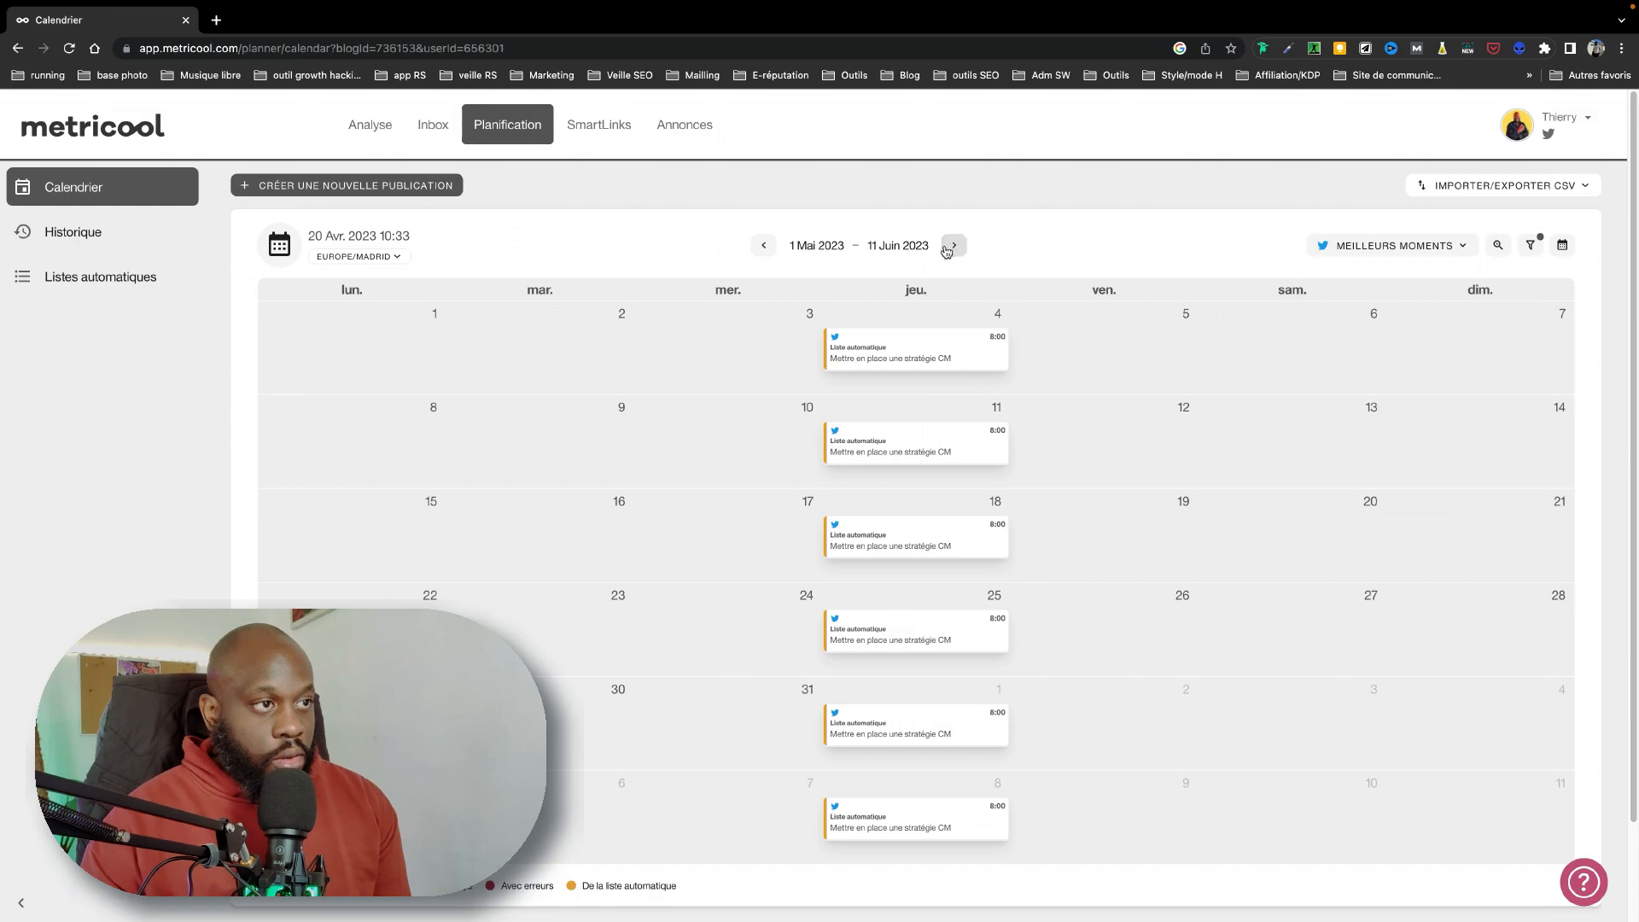
left_click(1562, 245)
left_click(1533, 310)
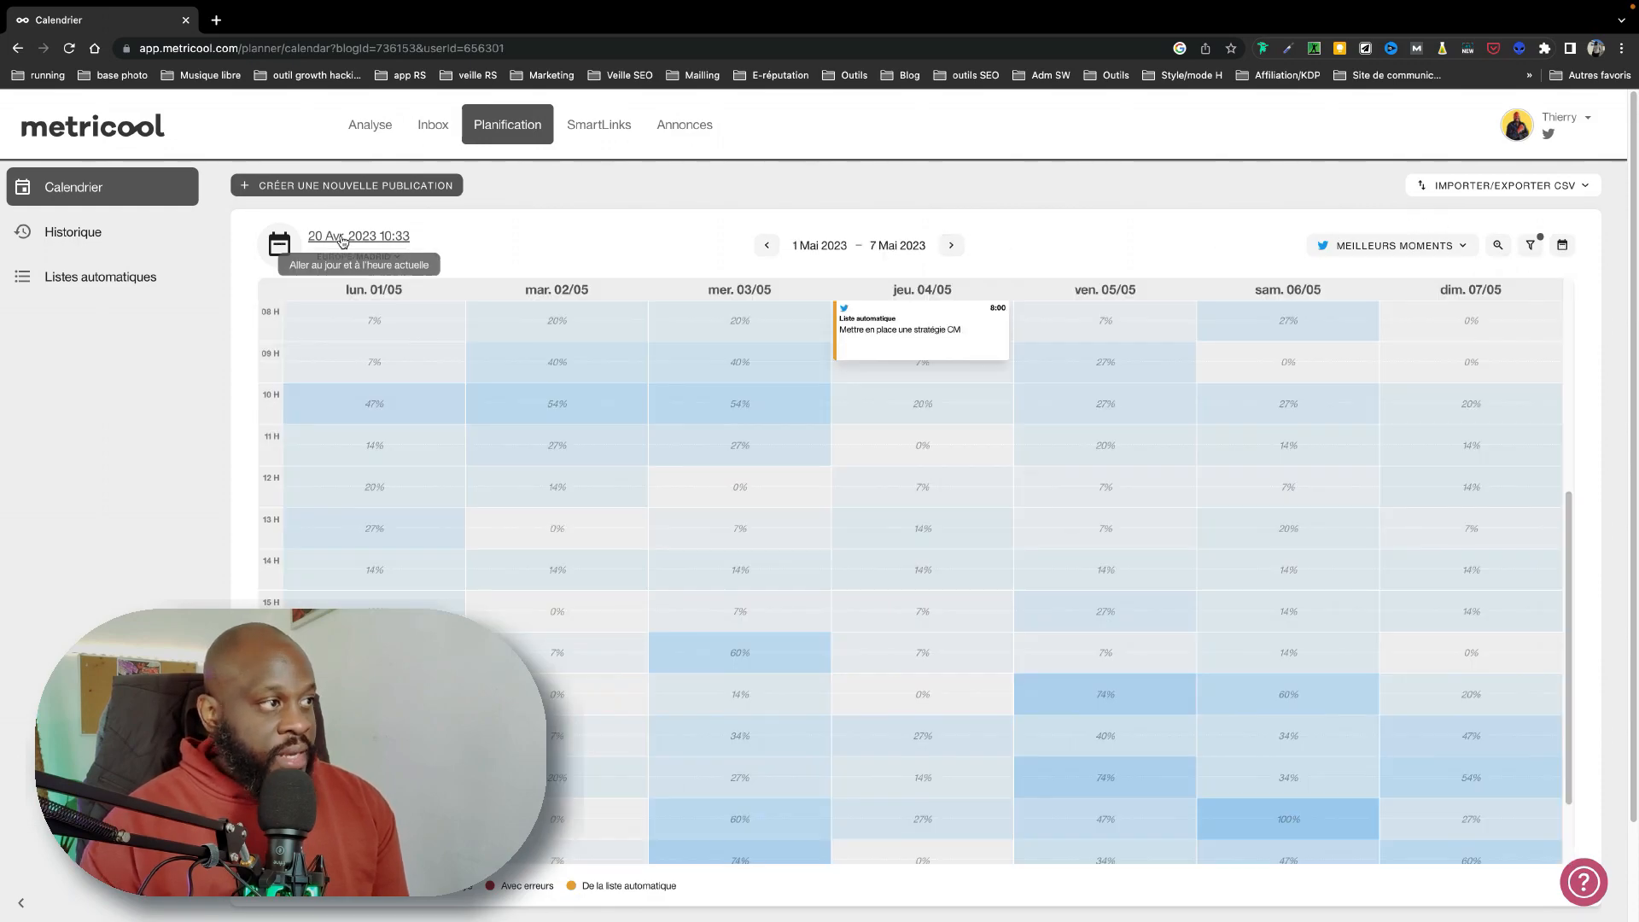
left_click(341, 237)
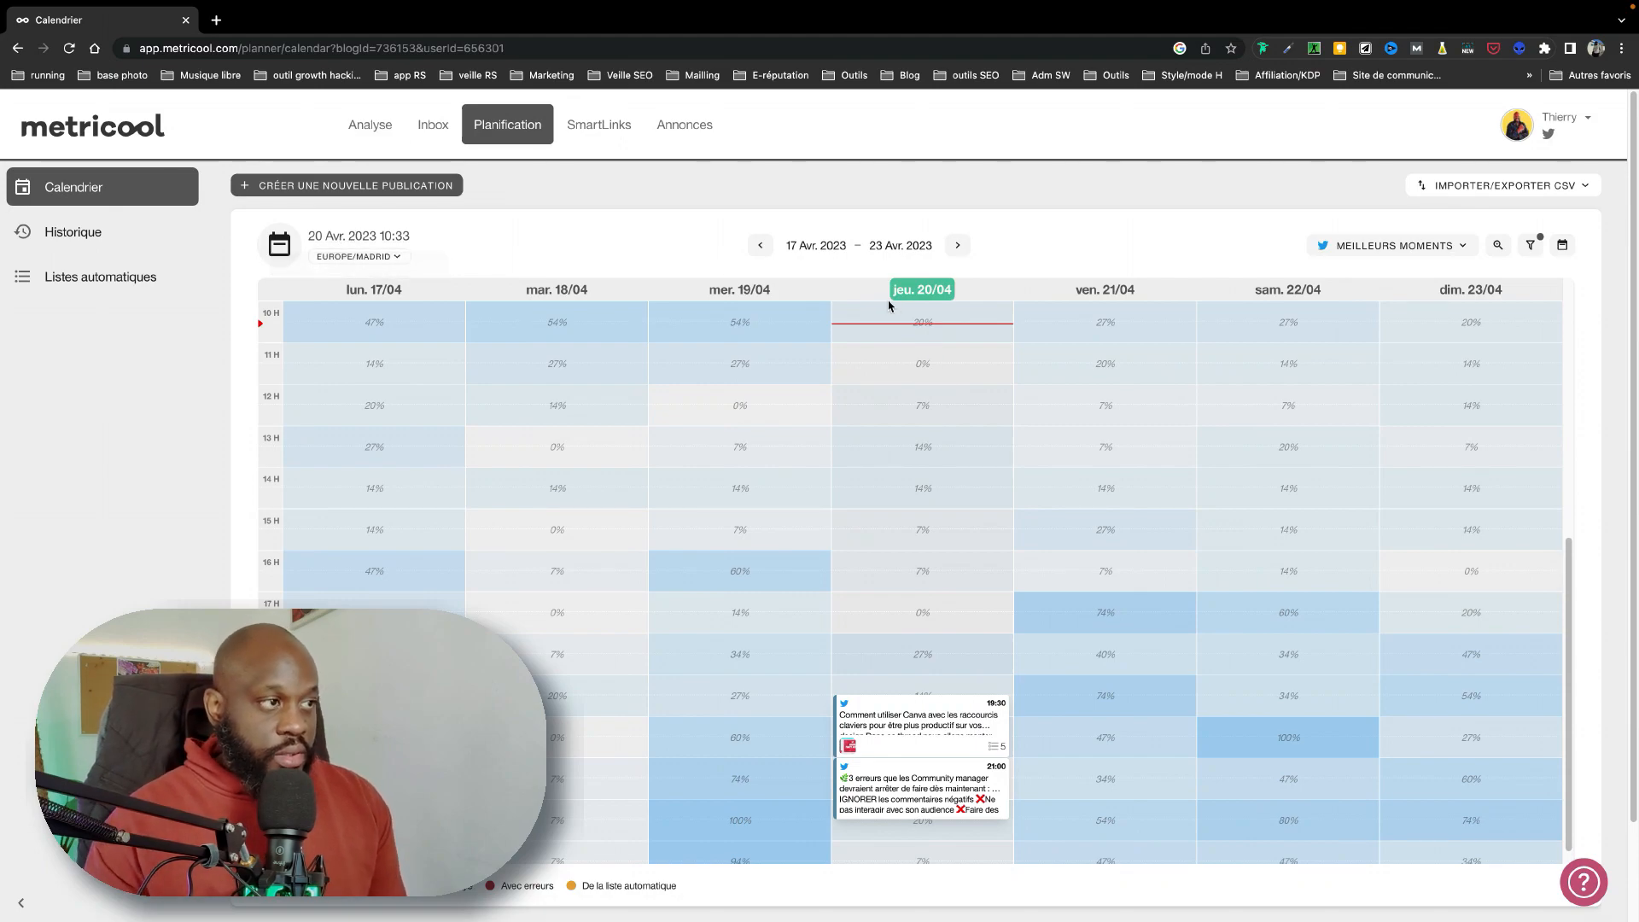
scroll(926, 598, "down", 1)
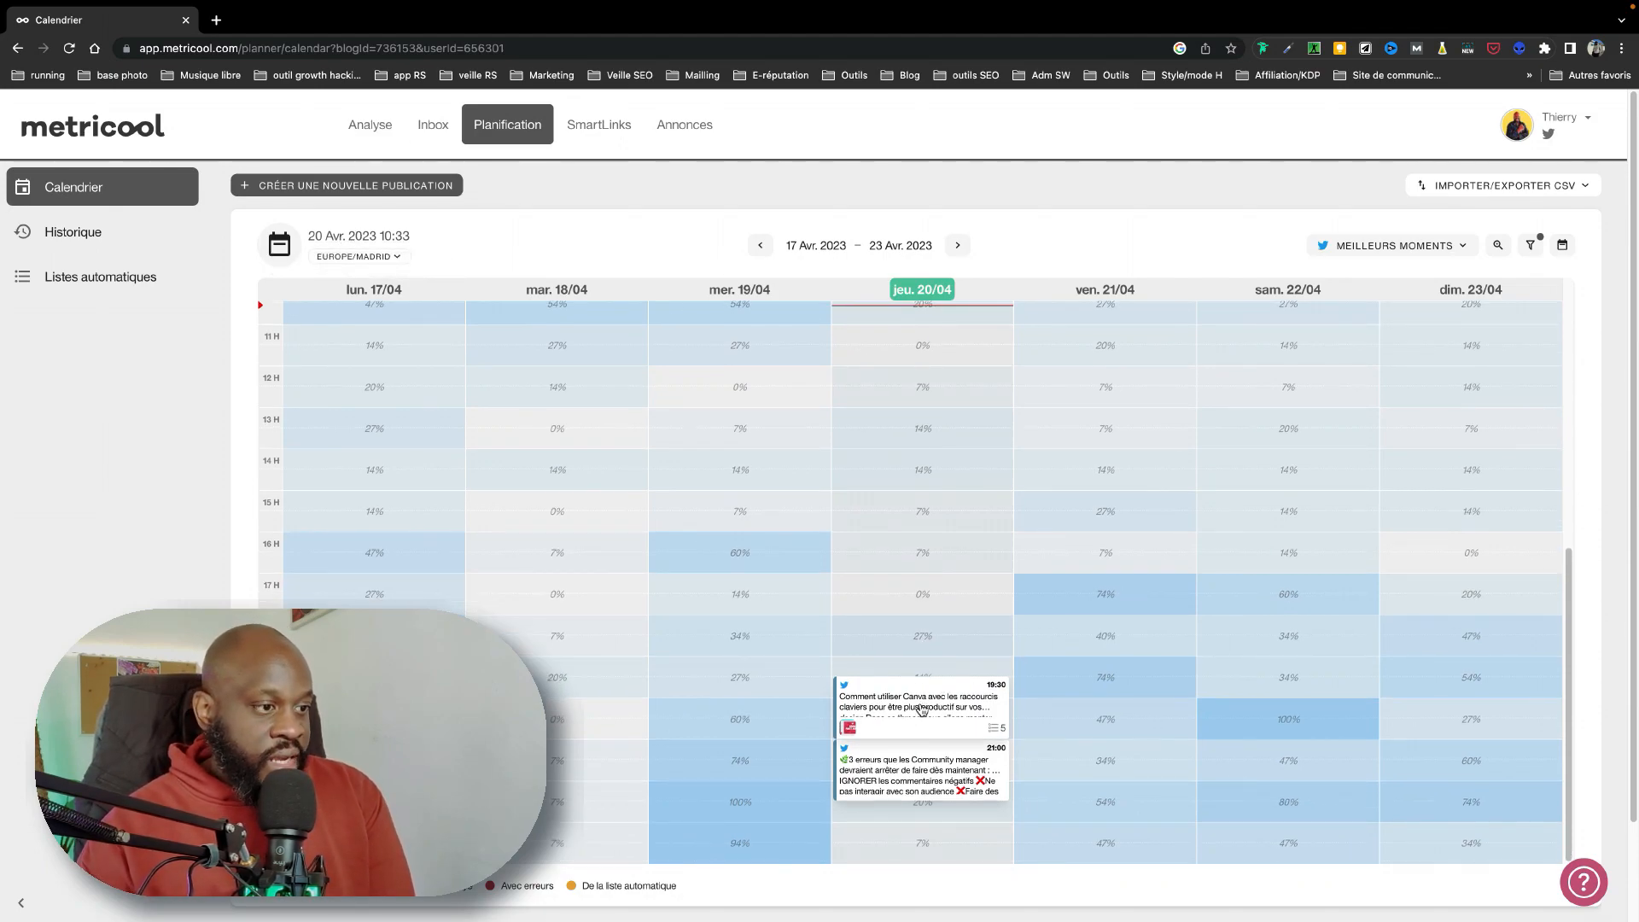
- Reschedule the 20 April tweets on the calendar: the community manager errors tweet at 18:00 and the Canva shortcuts thread at 20:00
mouse_move(922, 708)
left_click_drag(926, 772, 947, 616)
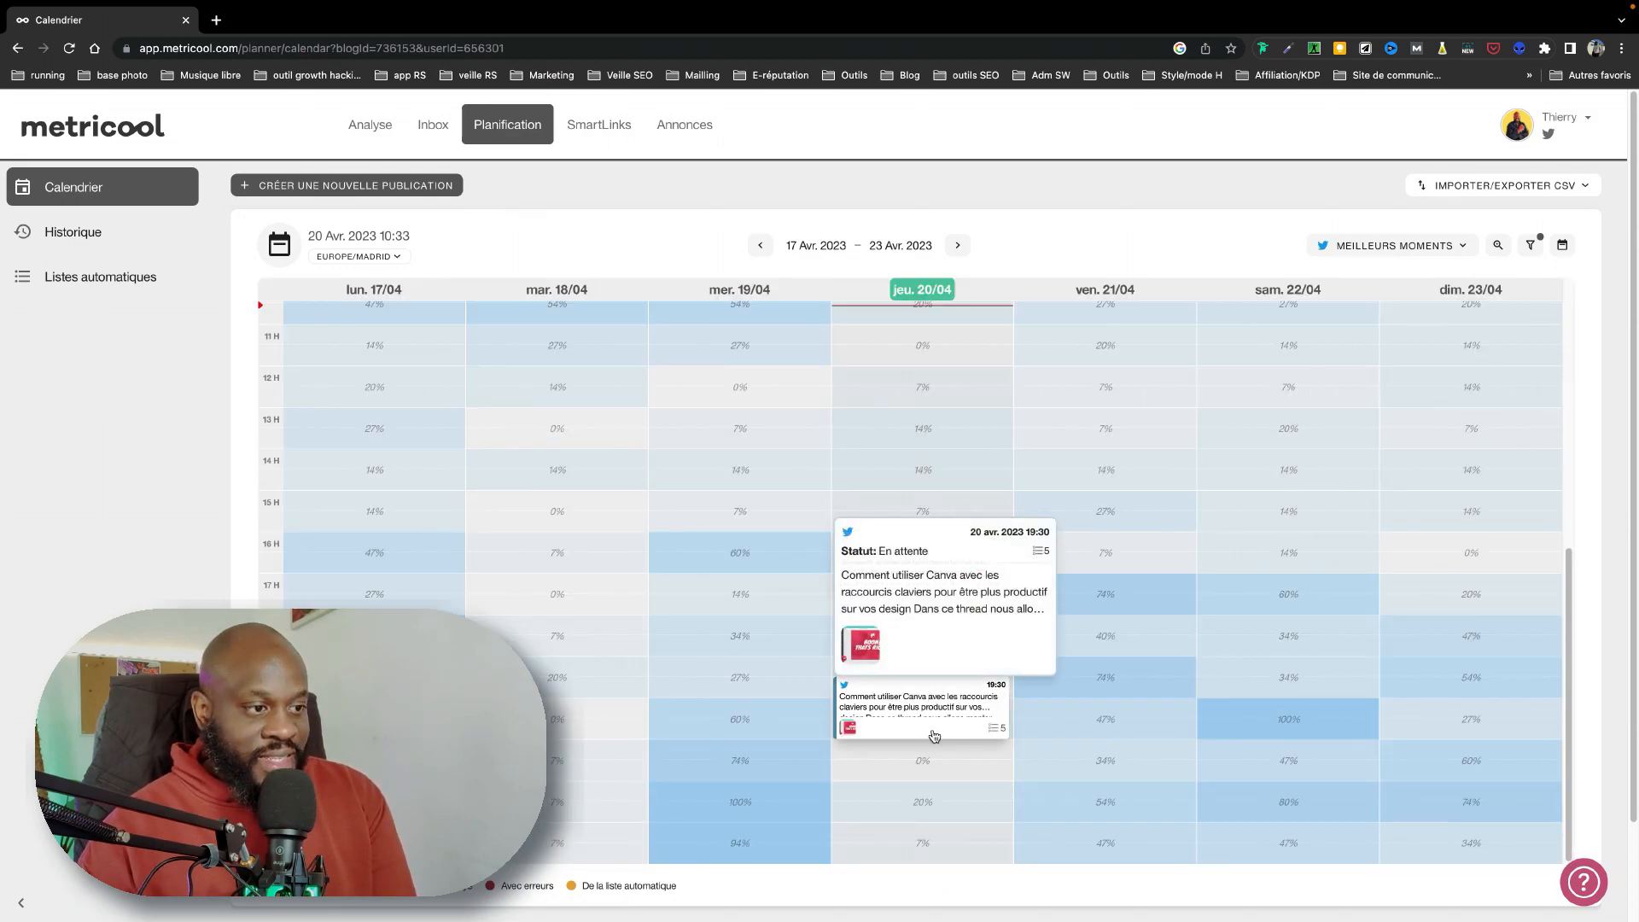
left_click_drag(929, 770, 938, 694)
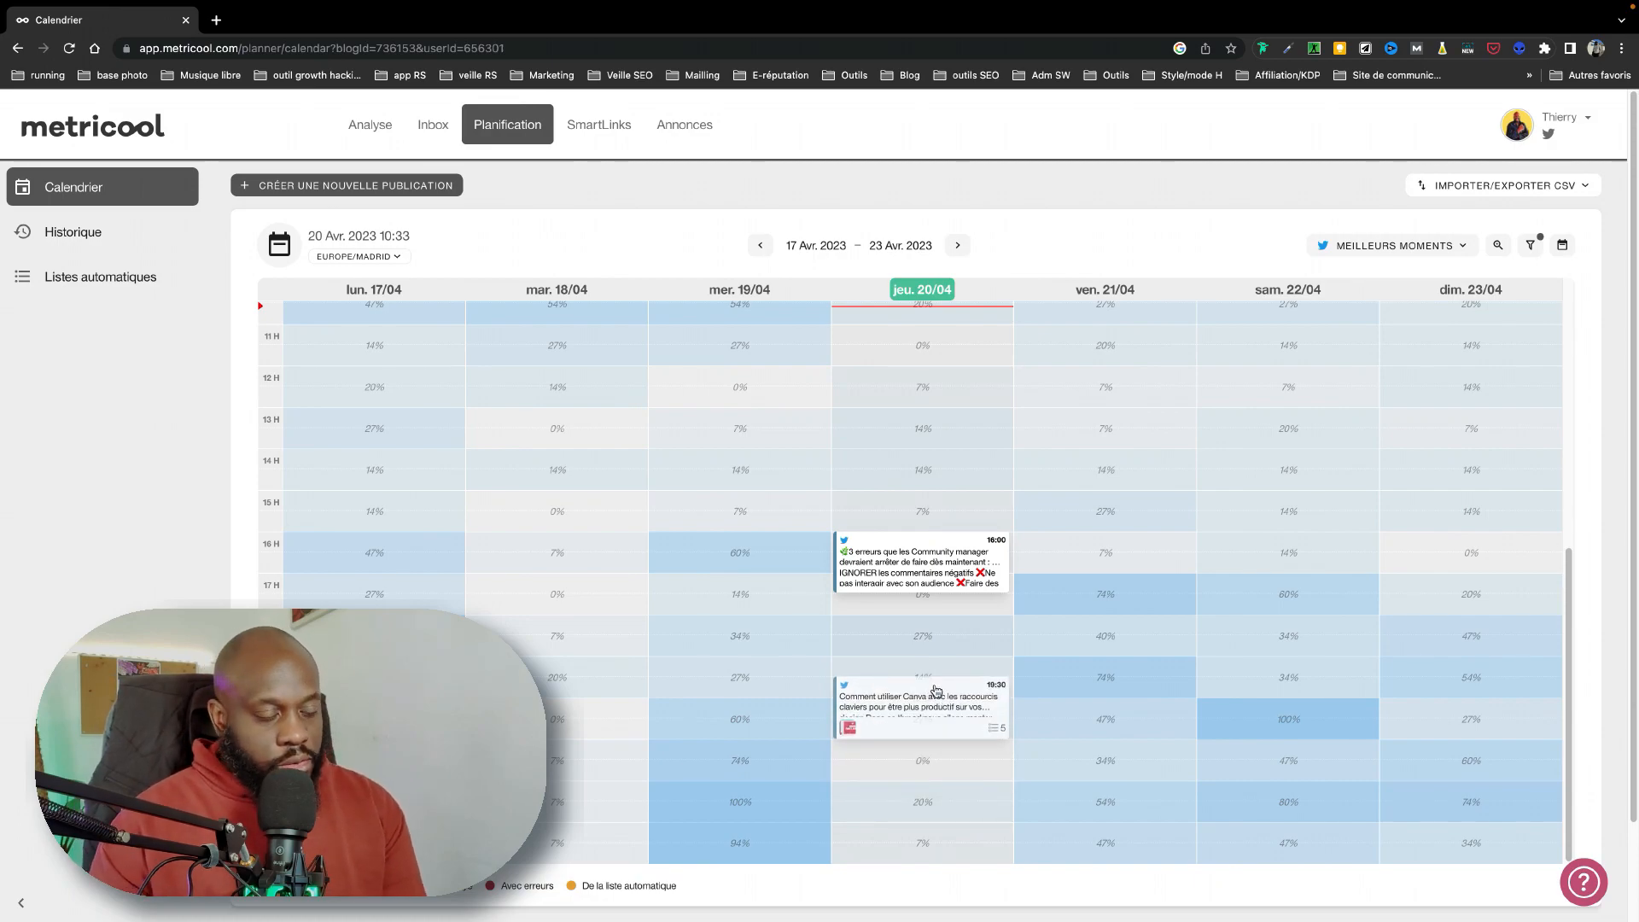
scroll(920, 756, "down", 2)
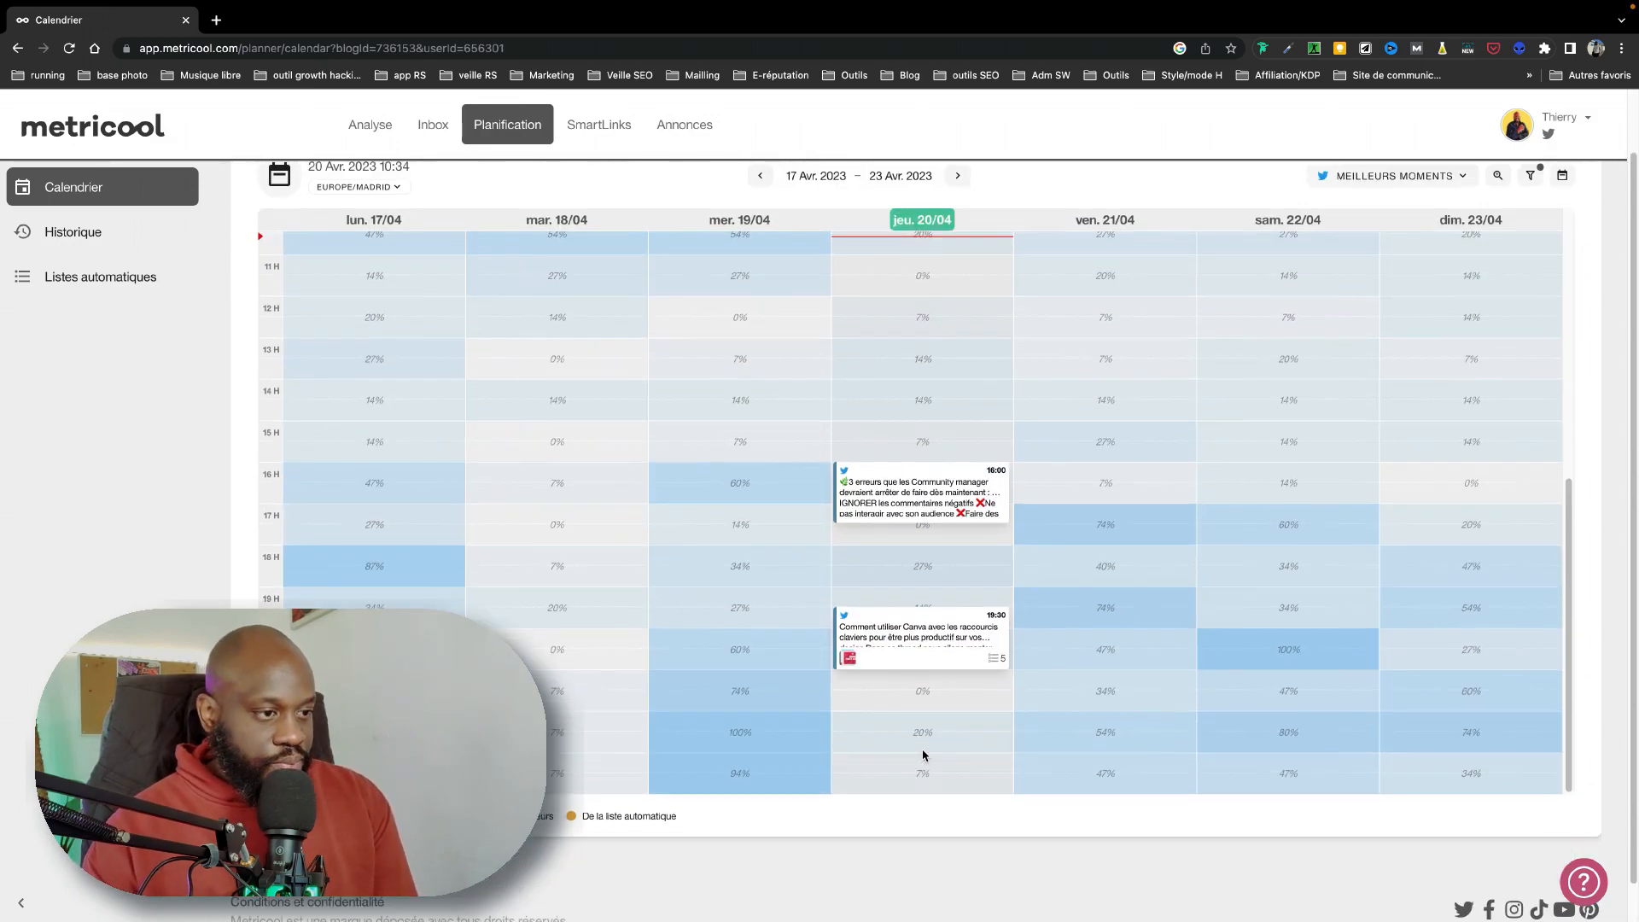
left_click_drag(945, 642, 934, 686)
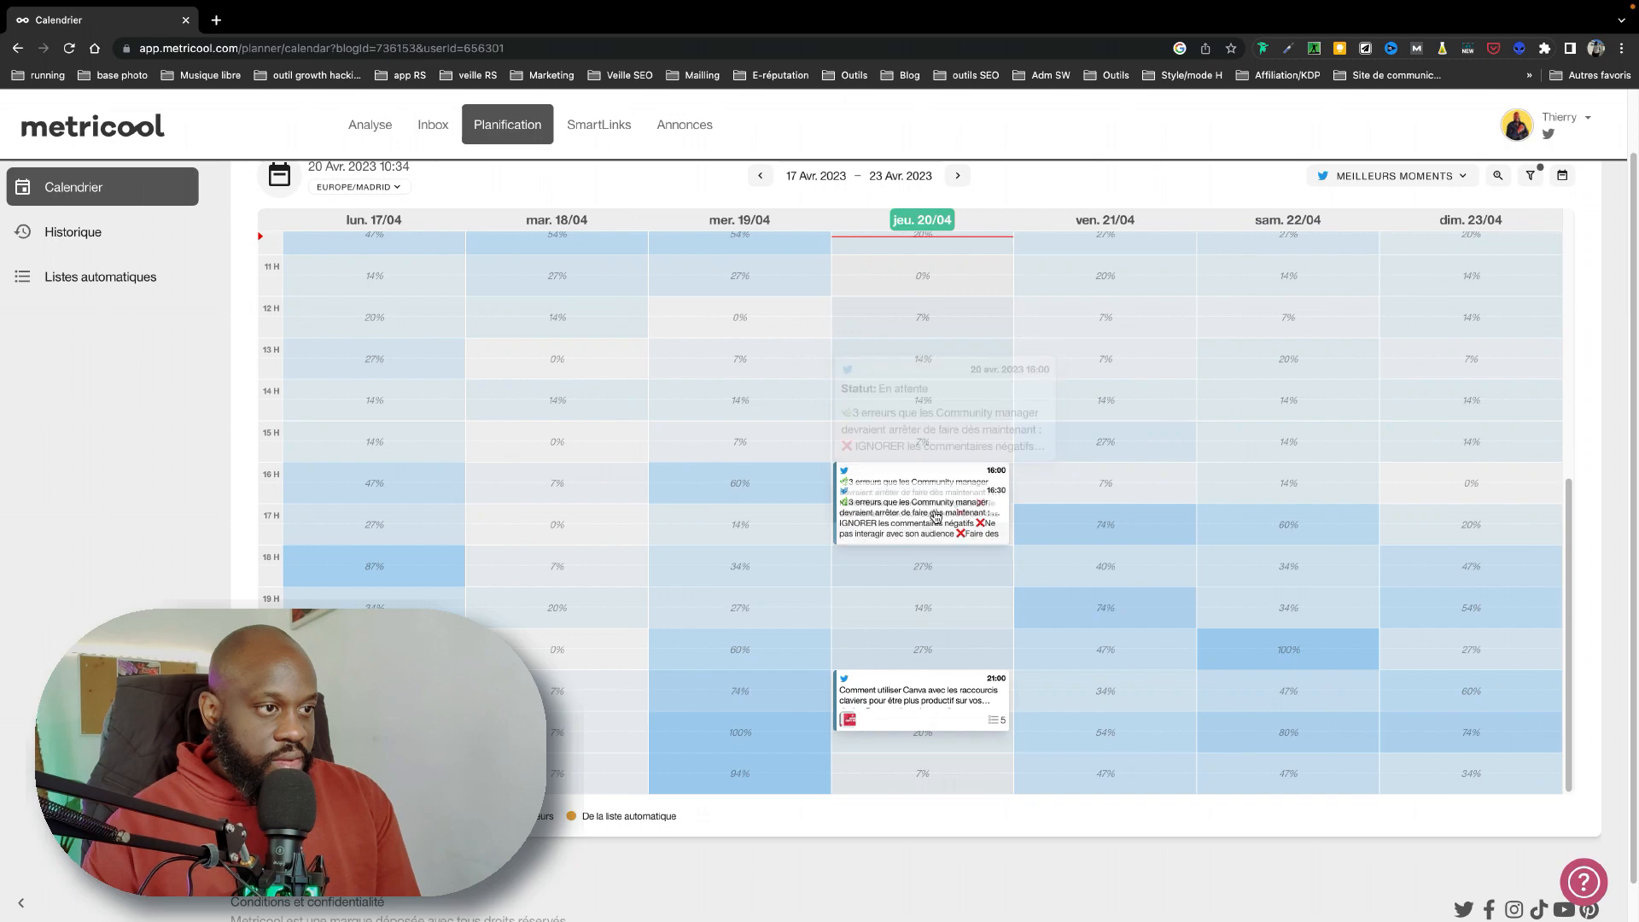
left_click_drag(937, 518, 935, 581)
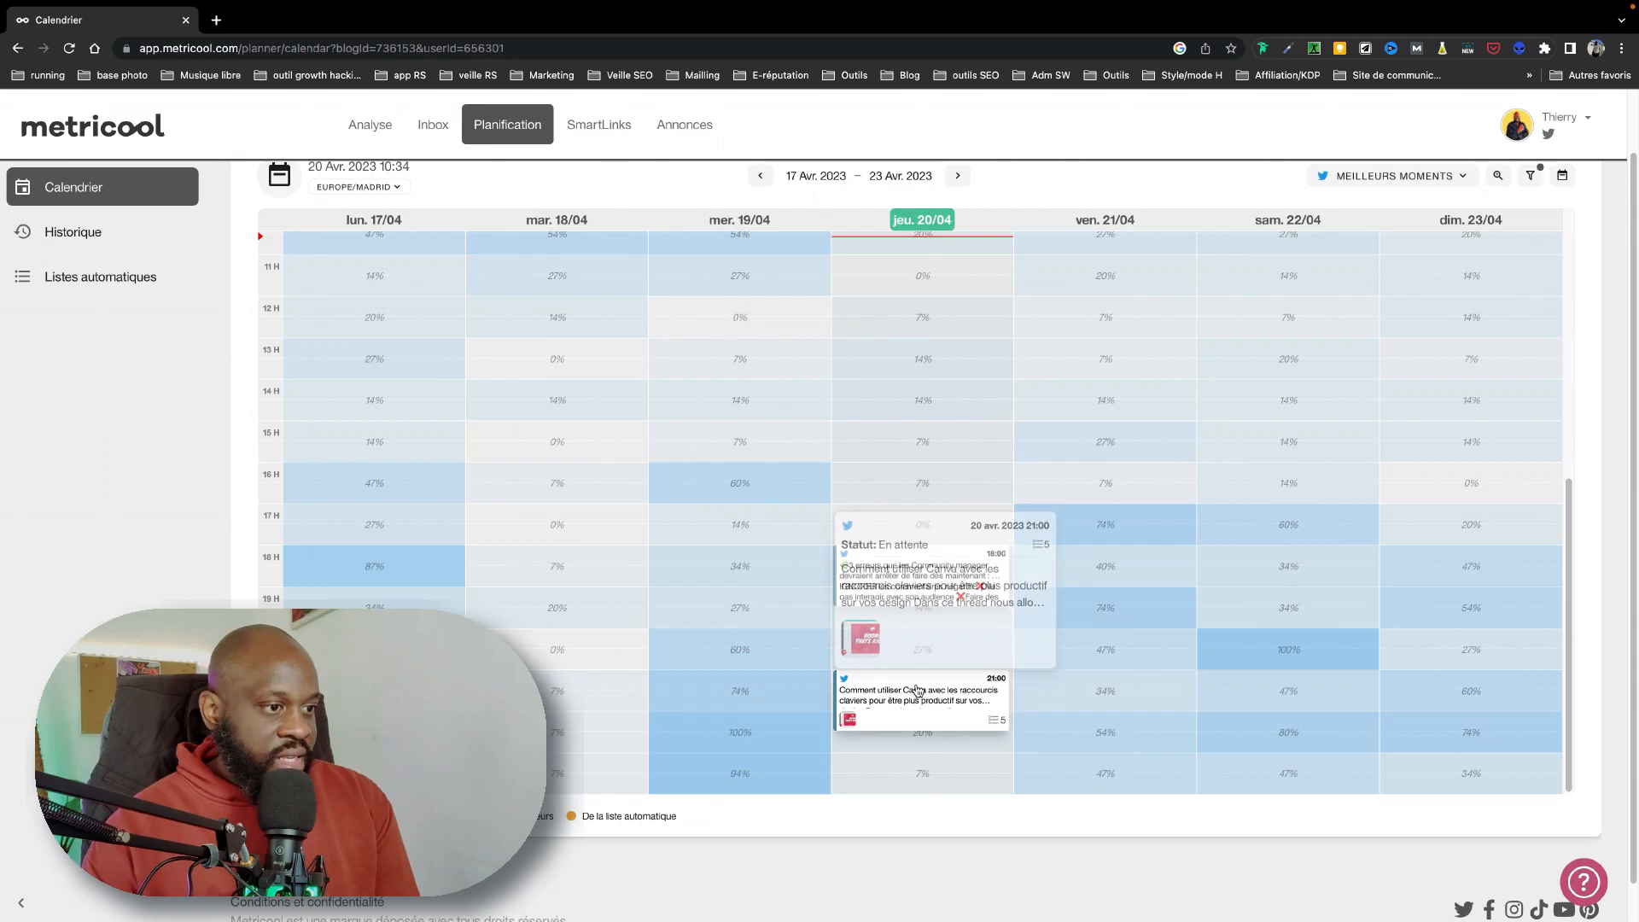
left_click_drag(918, 697, 922, 654)
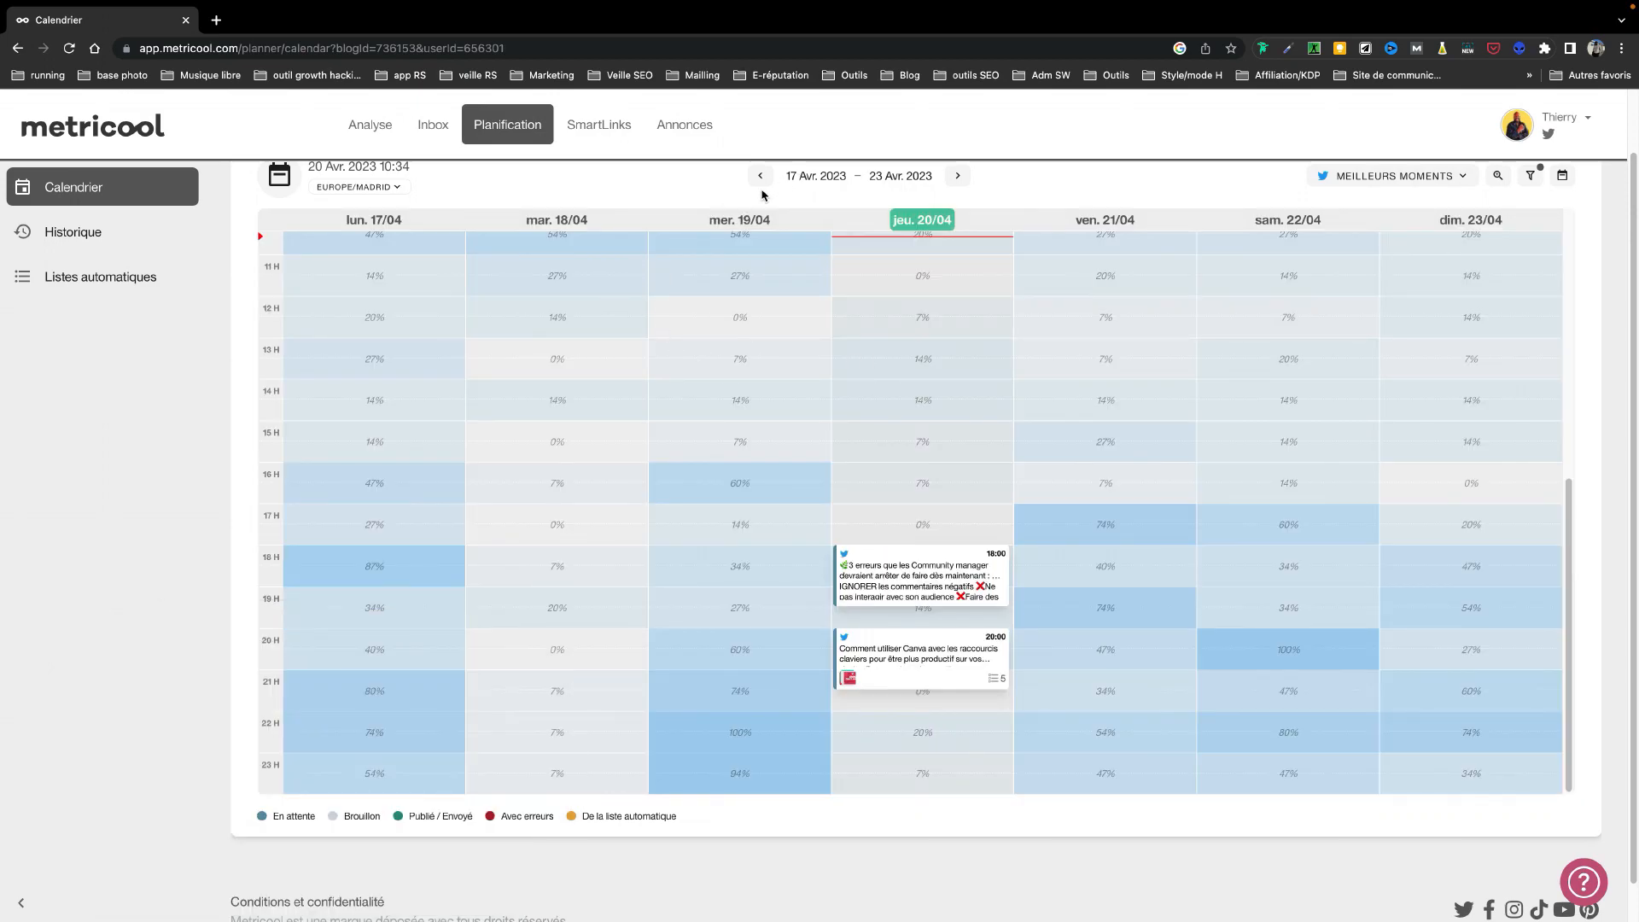
- Display March 2023 in the month view and look over the tweets published that month
left_click(1563, 181)
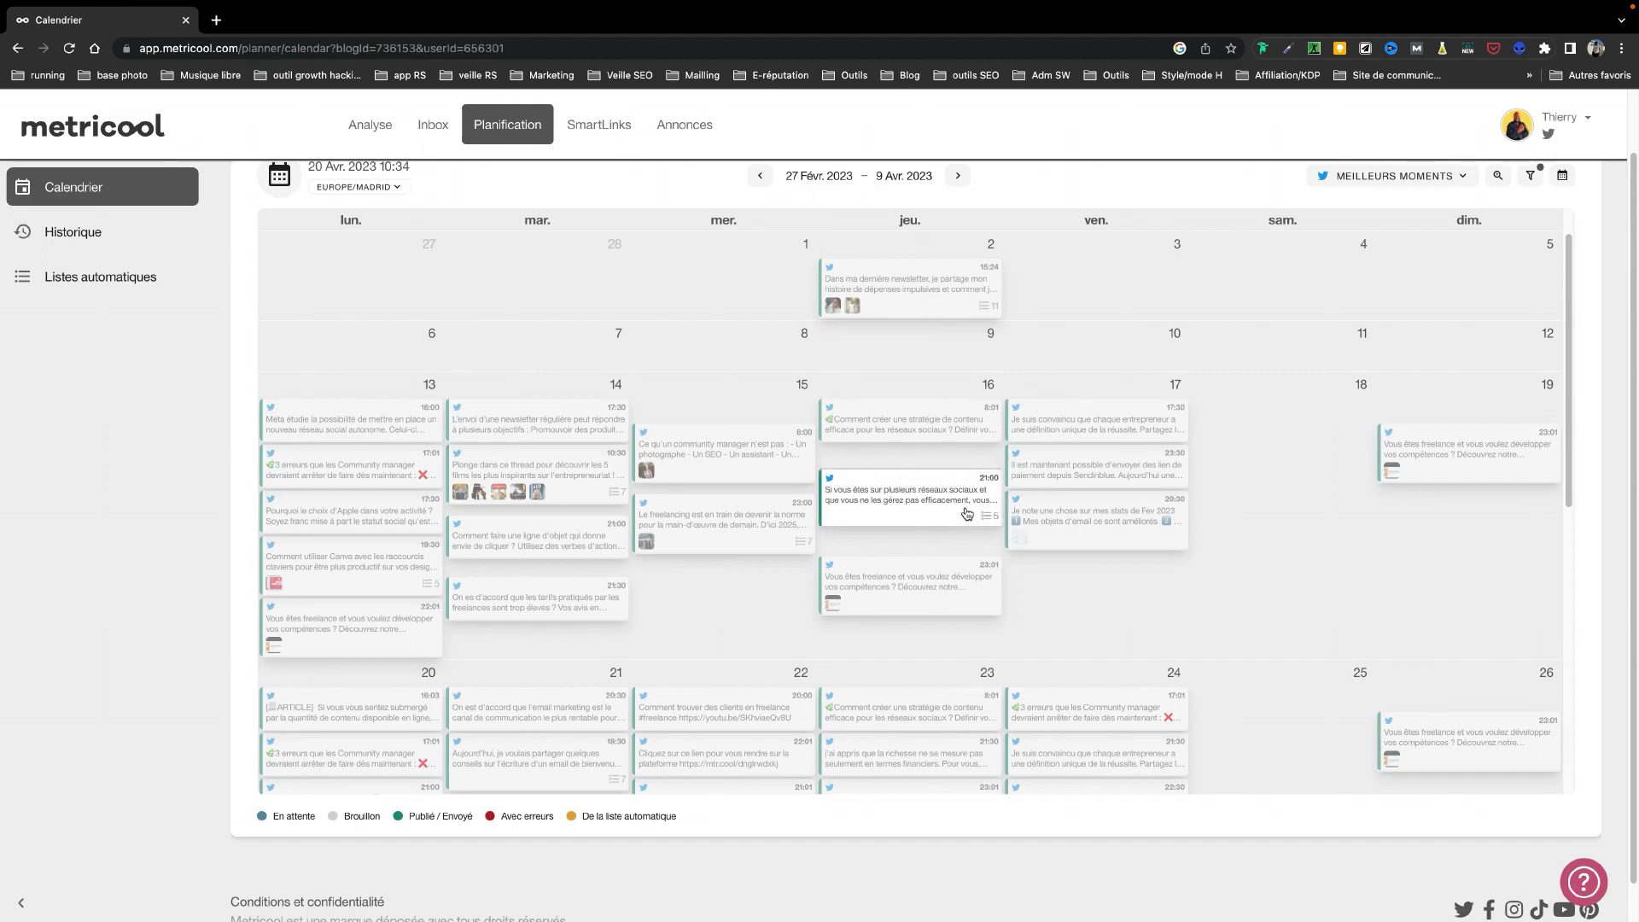
mouse_move(967, 513)
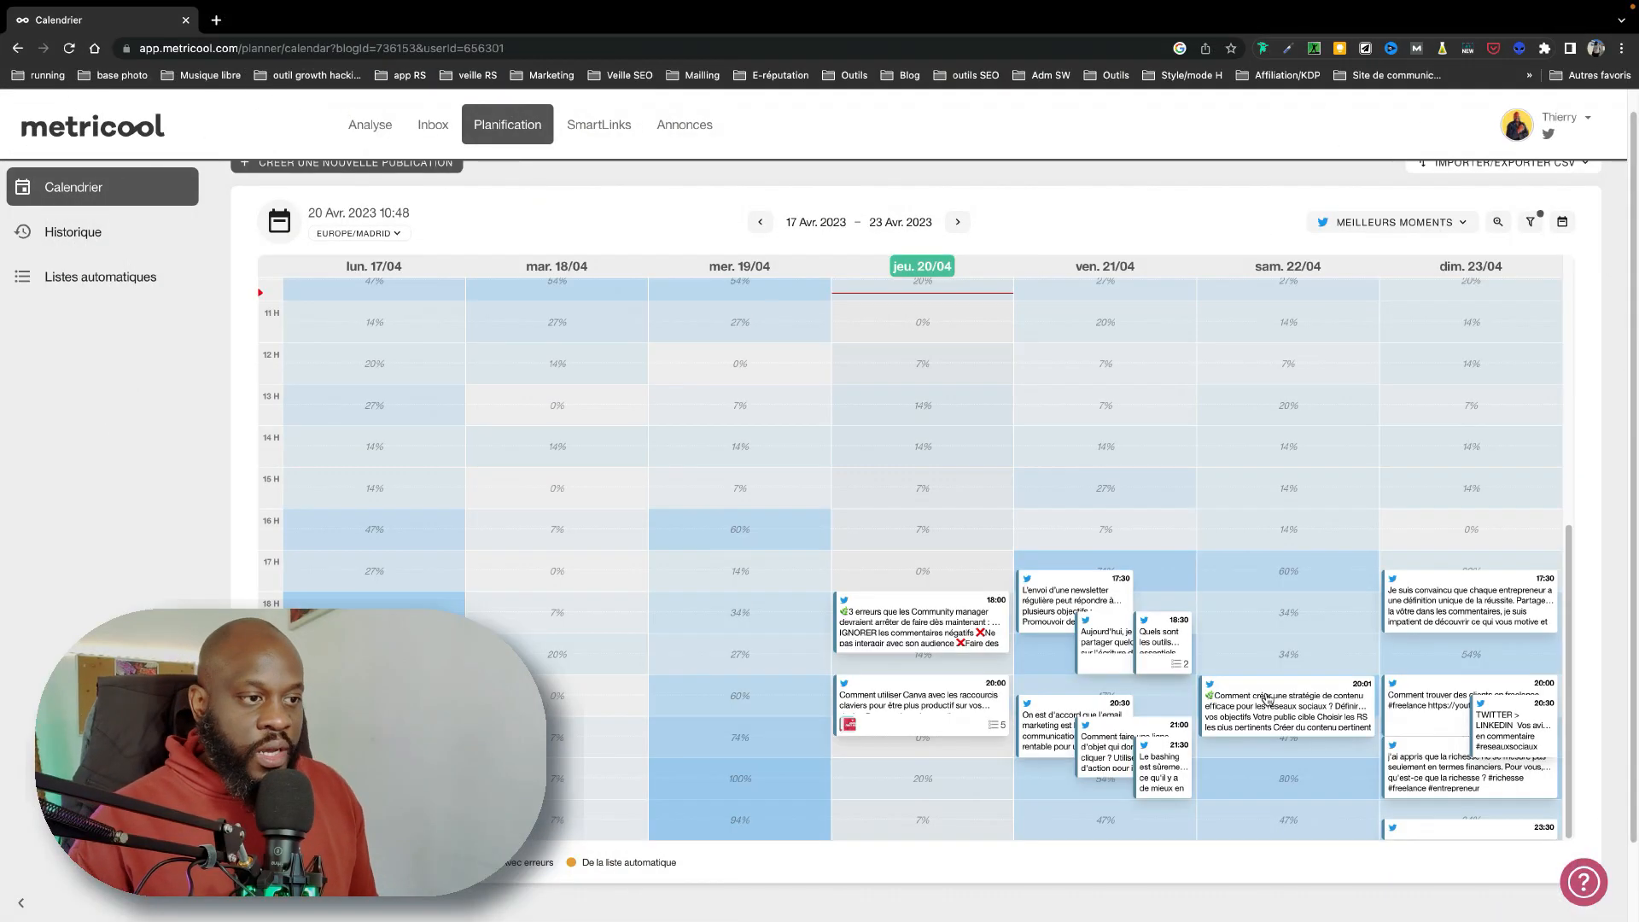
- Move the welcome email writing thread from 21 April 18:30 to Saturday 22 April at 22:30
mouse_move(1263, 698)
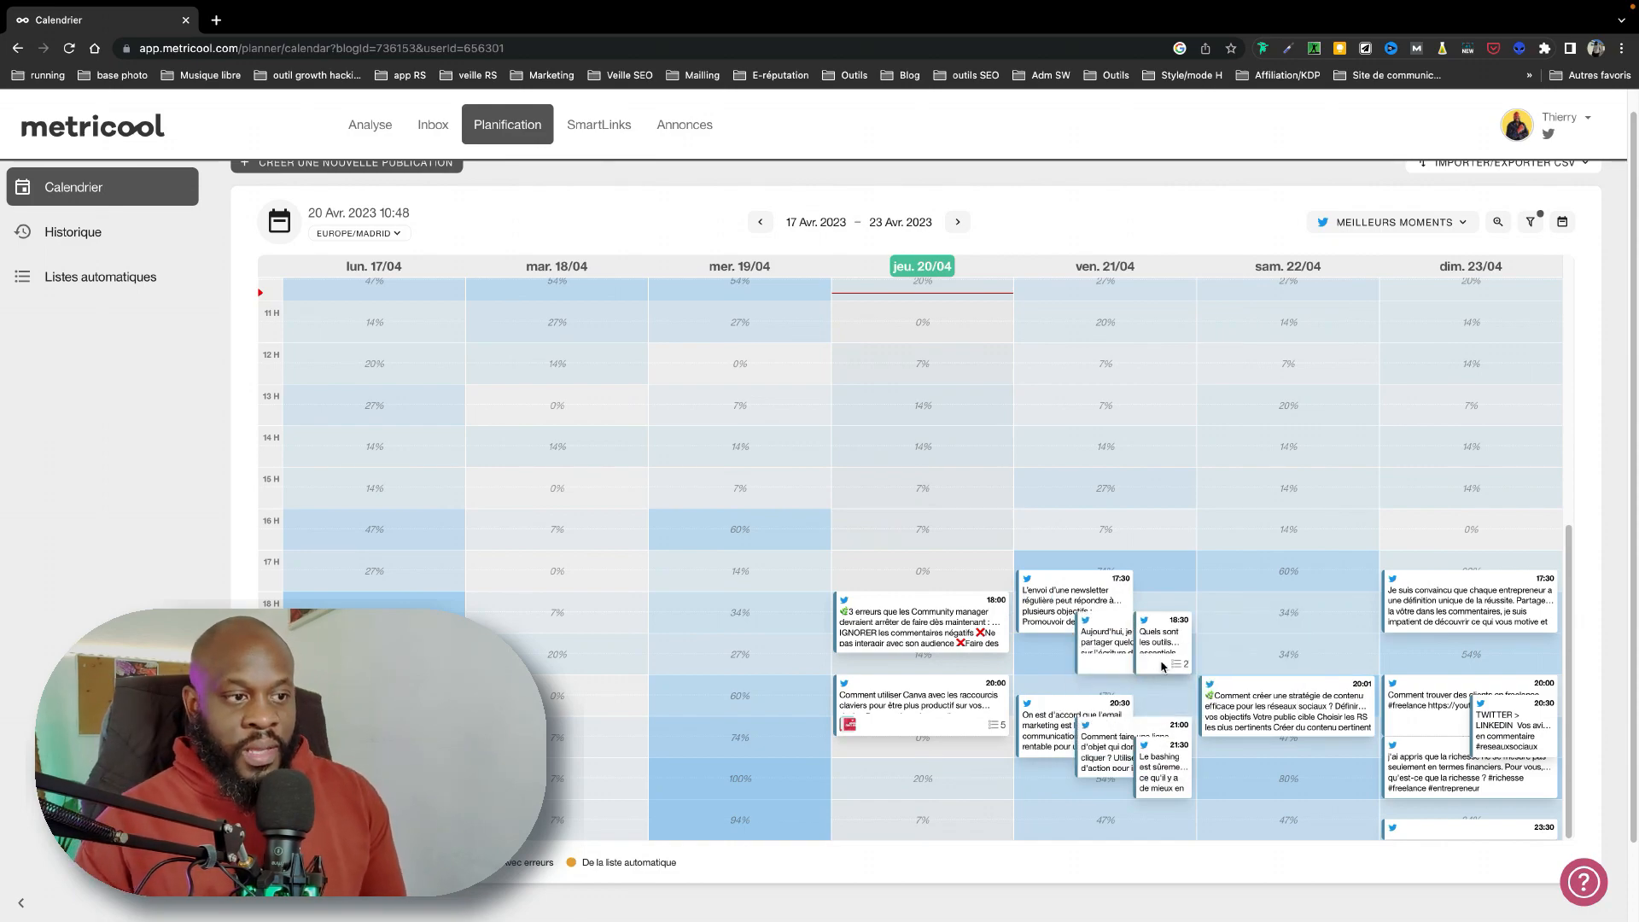
mouse_move(1091, 639)
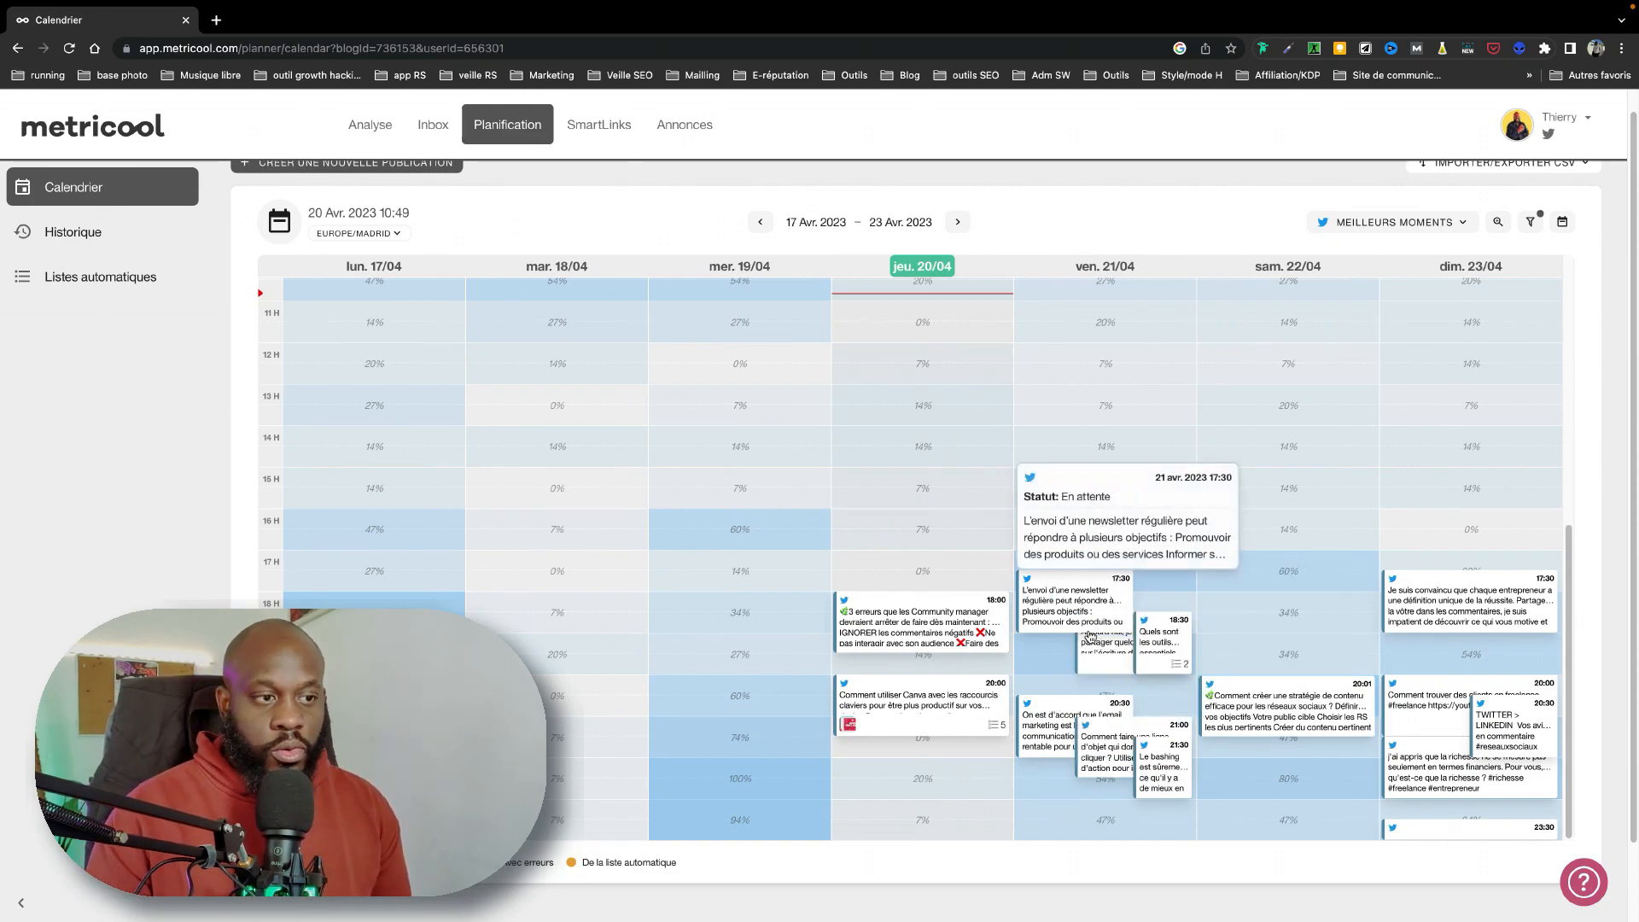
mouse_move(1156, 650)
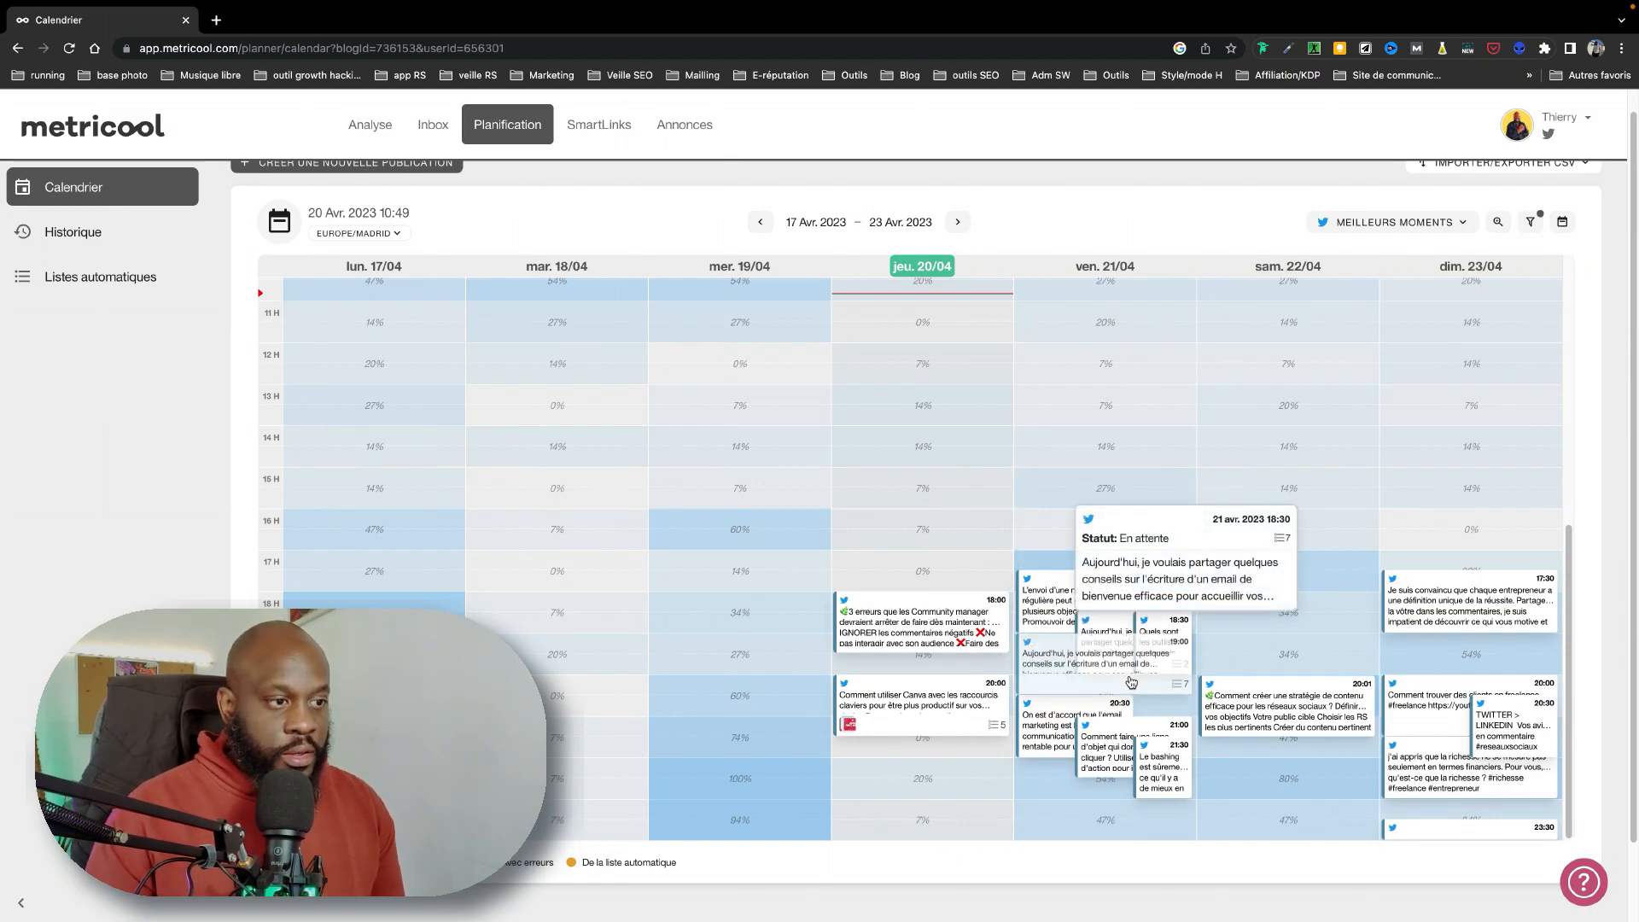
left_click_drag(1101, 636, 1304, 798)
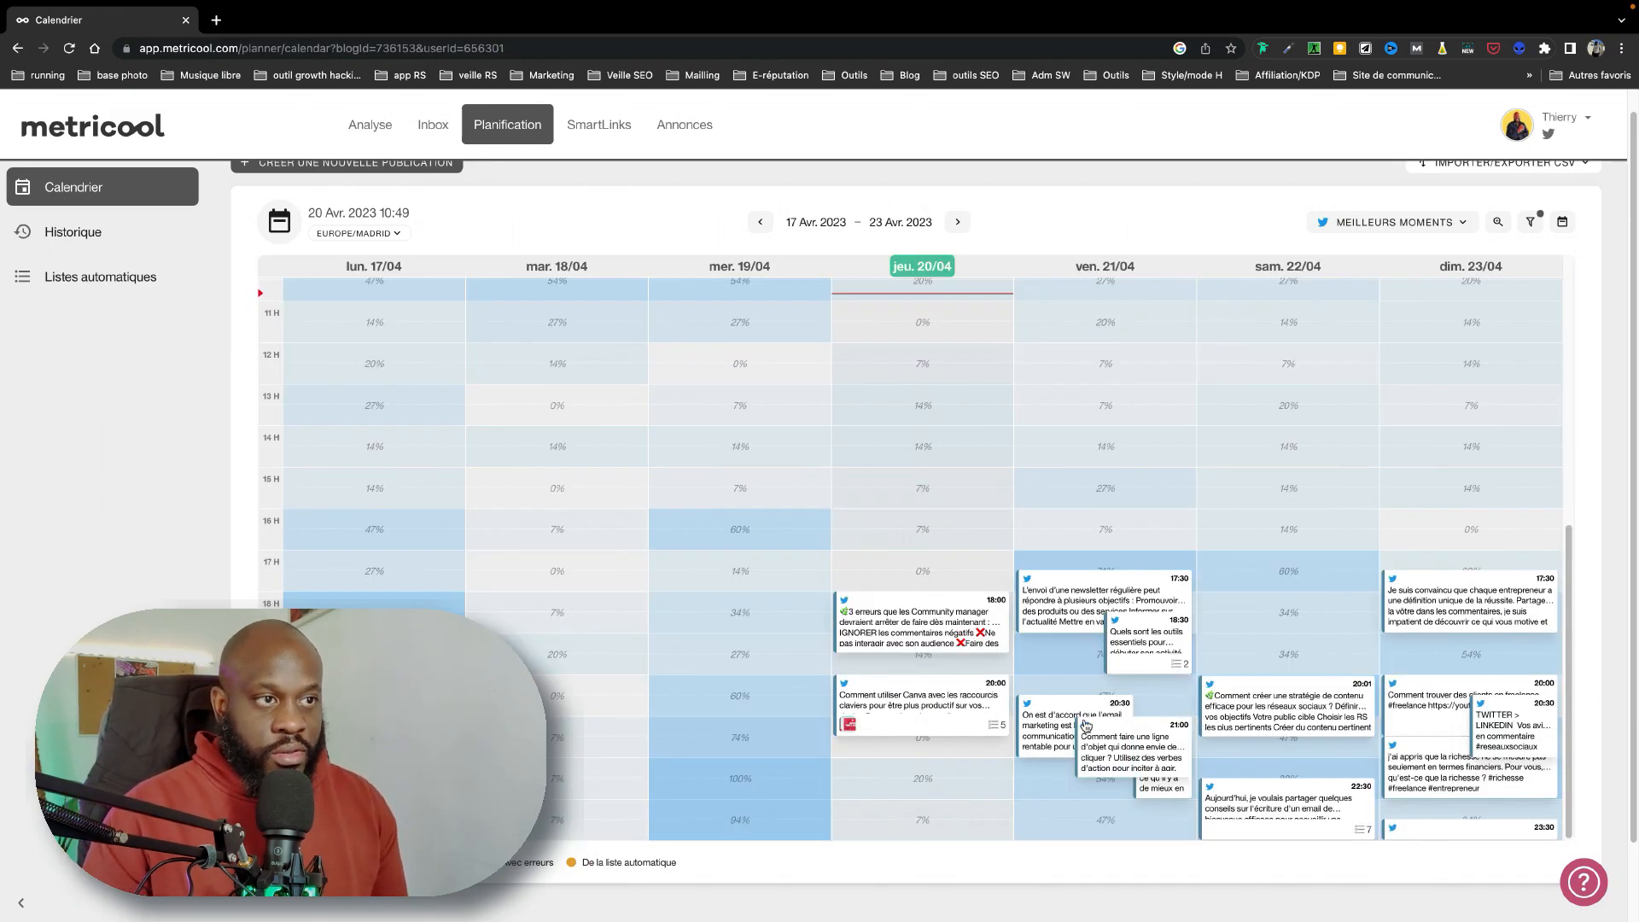
- Spread out the 21 April tweets: email marketing tweet at 22:30, community manager tools thread at 19:00, and bashing tweet on Saturday 22 April at 17:00
mouse_move(1117, 769)
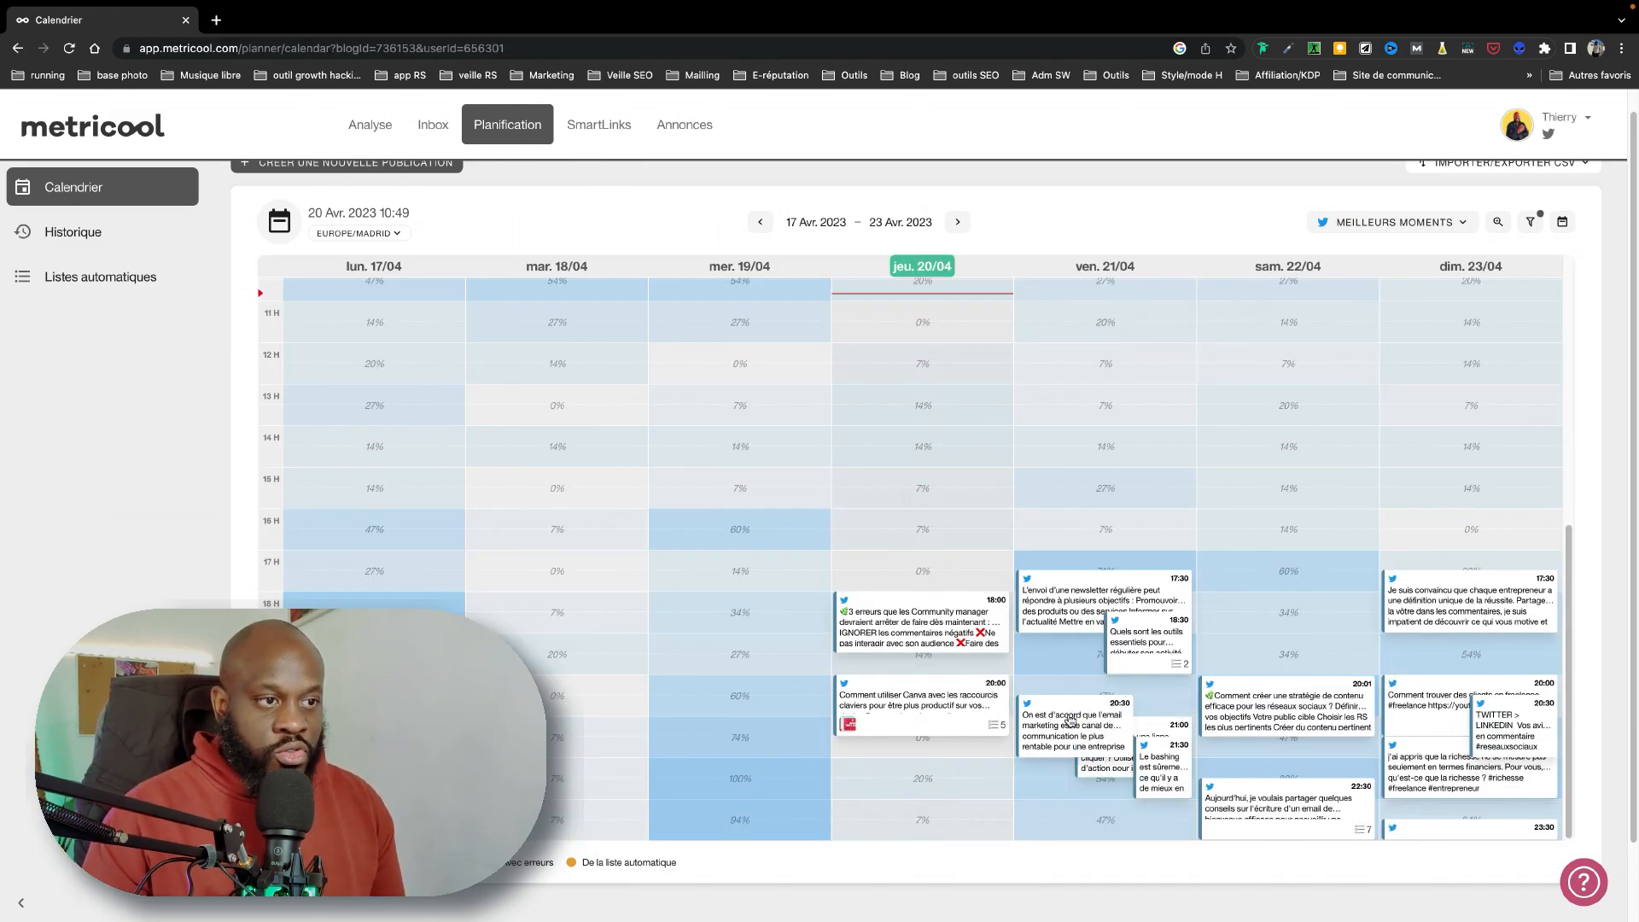
mouse_move(1061, 789)
left_mouse_down()
mouse_move(1068, 707)
mouse_move(1065, 830)
mouse_move(1064, 800)
left_mouse_up()
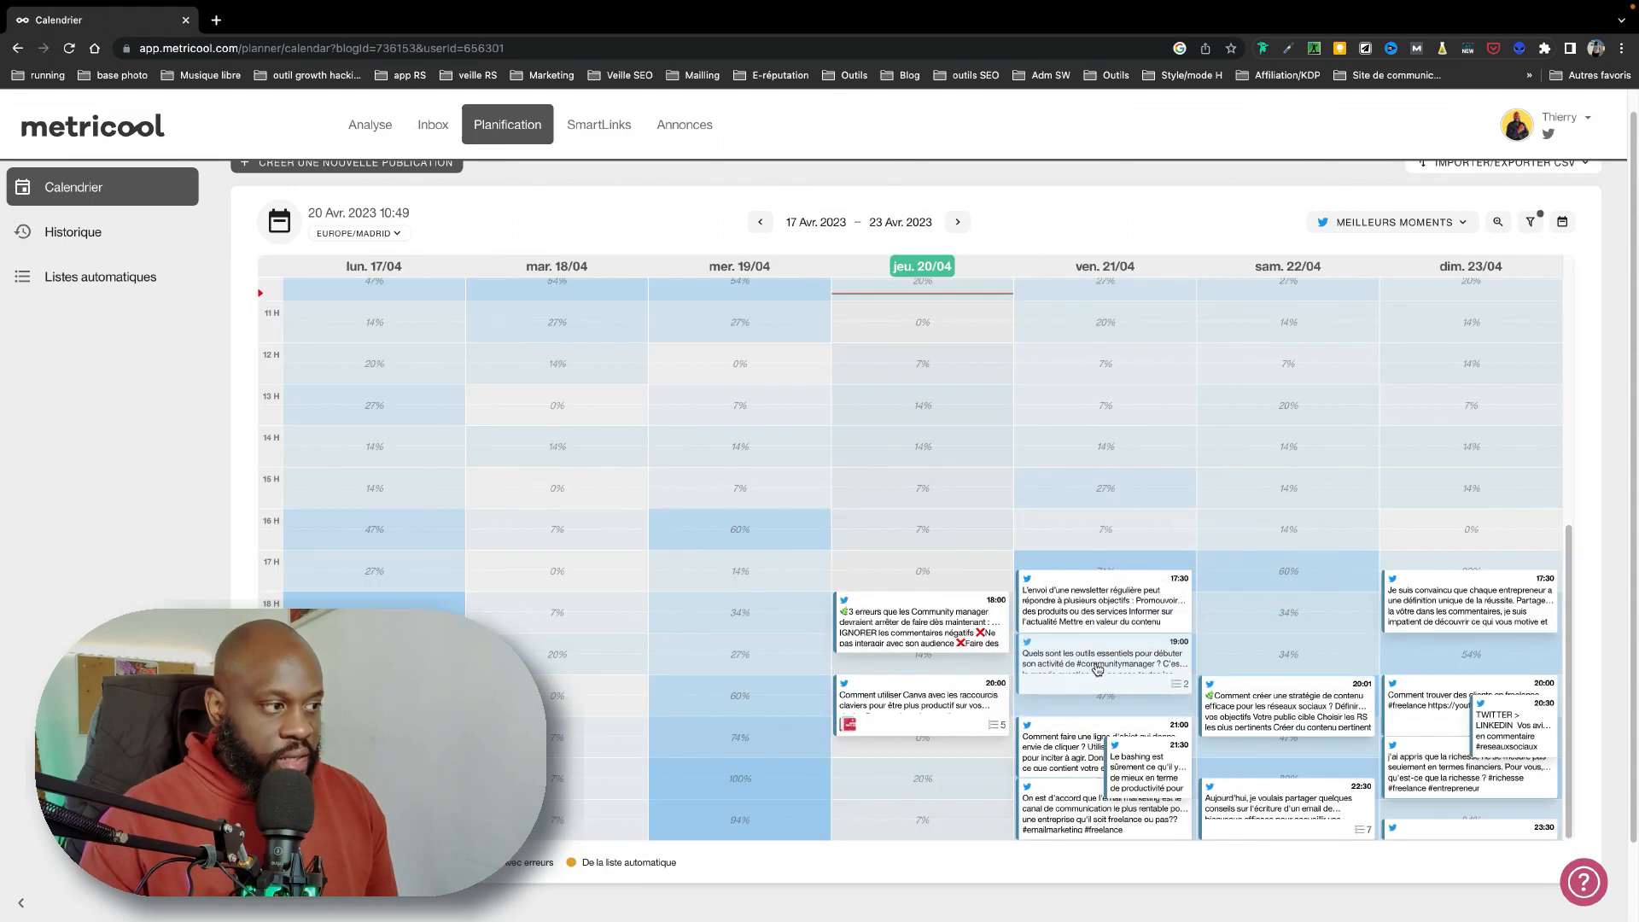
left_click_drag(1097, 672, 1097, 671)
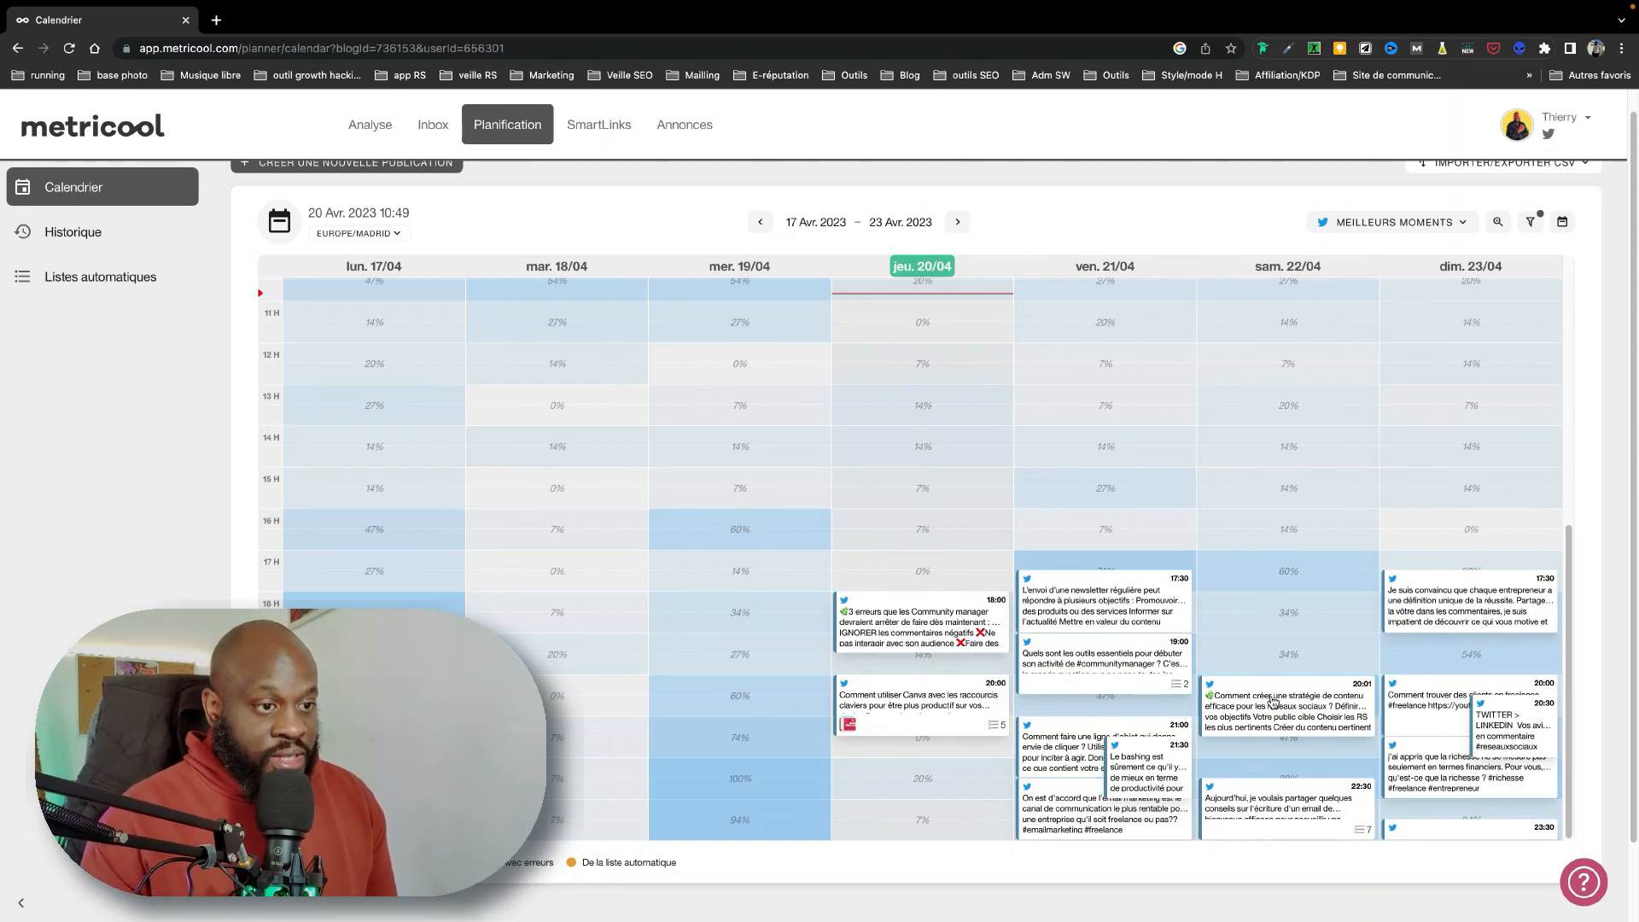
left_click_drag(1147, 766, 1296, 591)
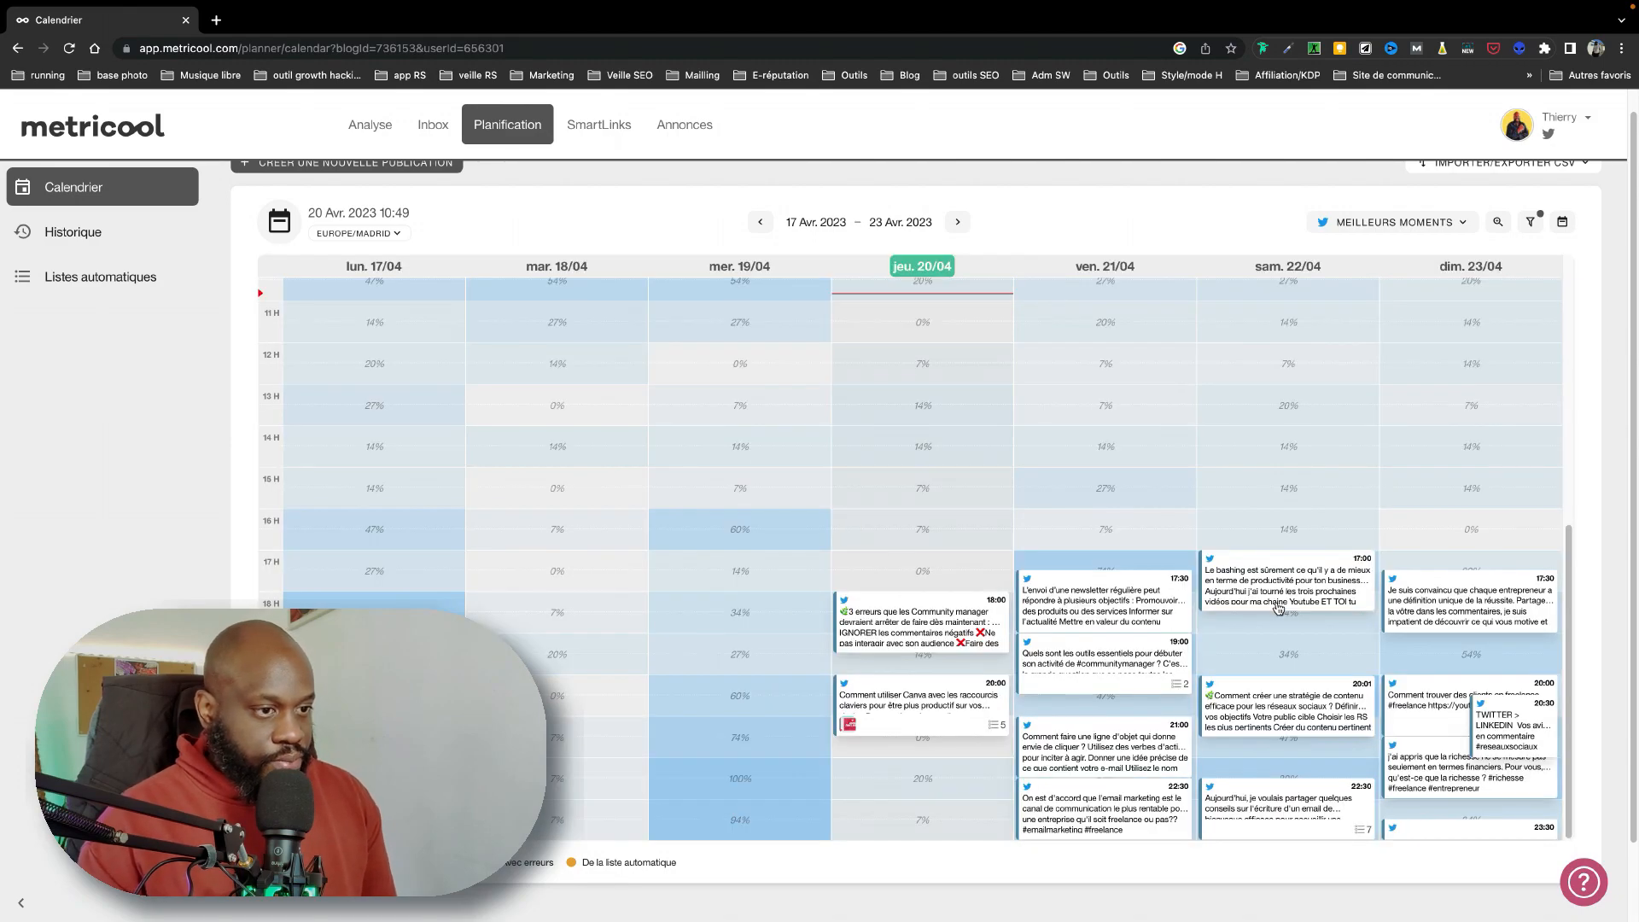
- Display the following week, 24 to 30 April 2023, in the planning calendar and look over its scheduled evening tweets
scroll(1376, 666, "down", 1)
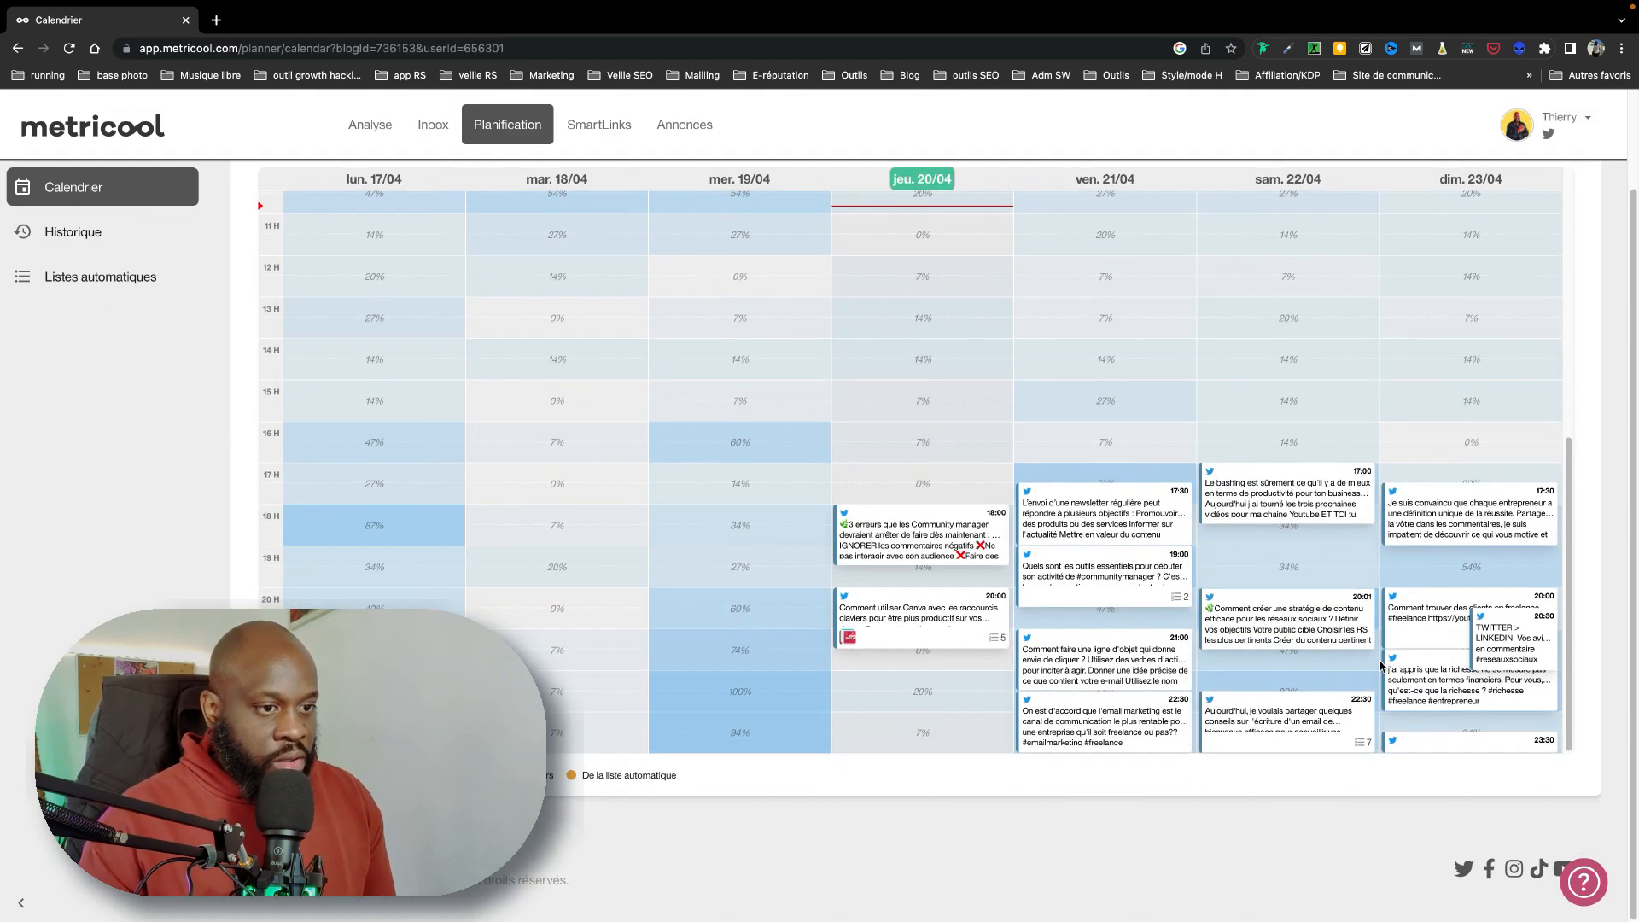
scroll(1373, 666, "up", 2)
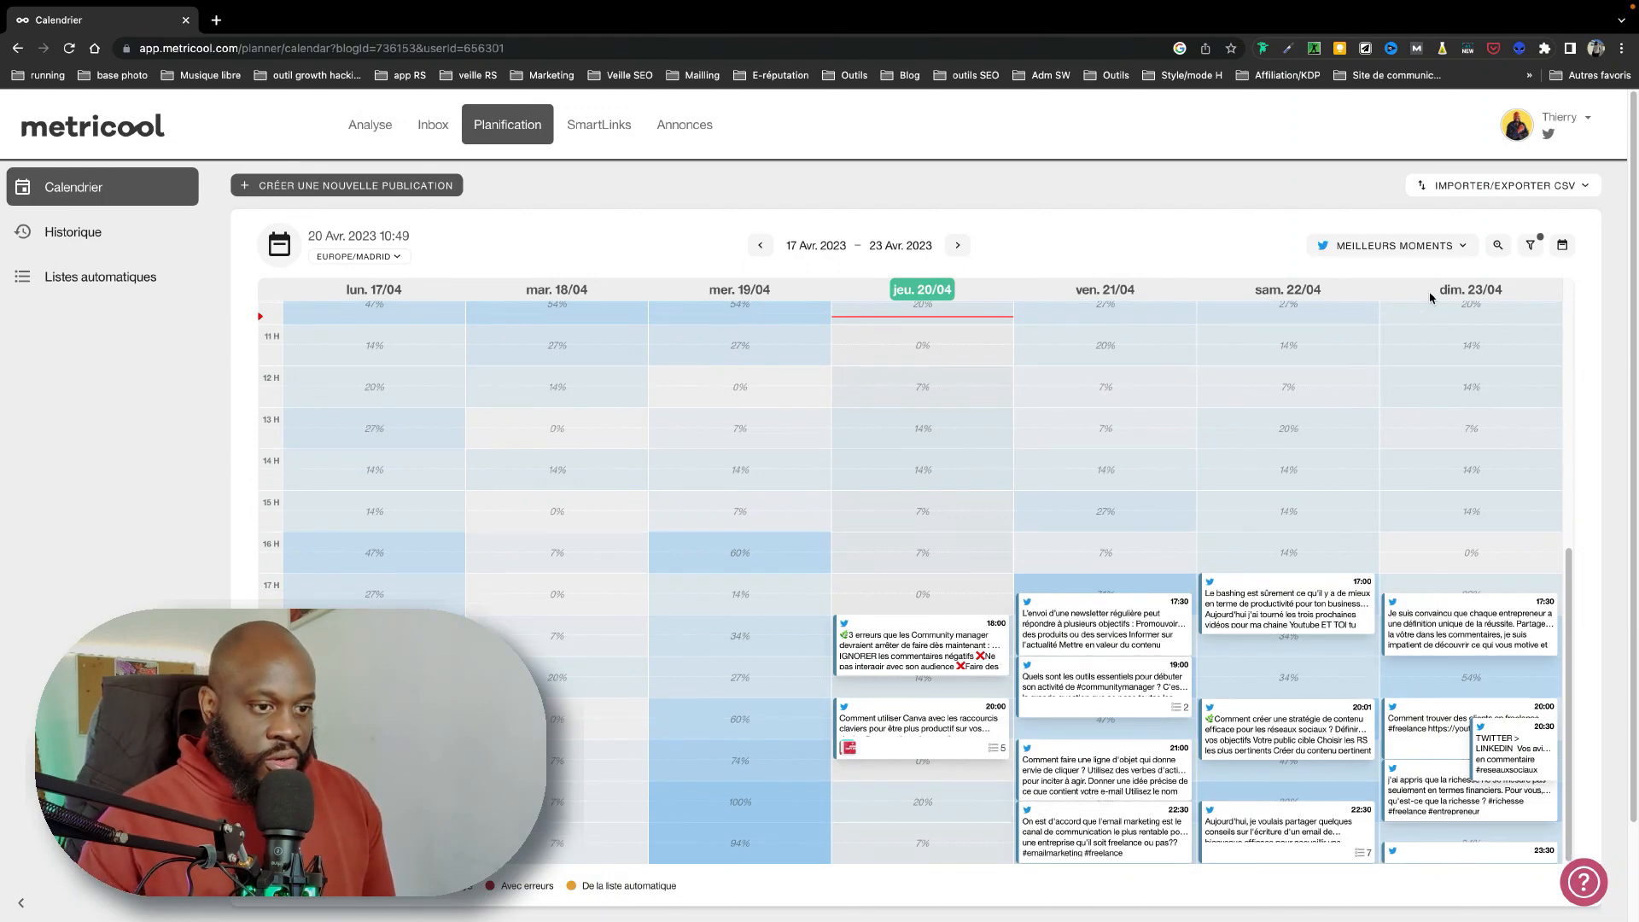
left_click(957, 245)
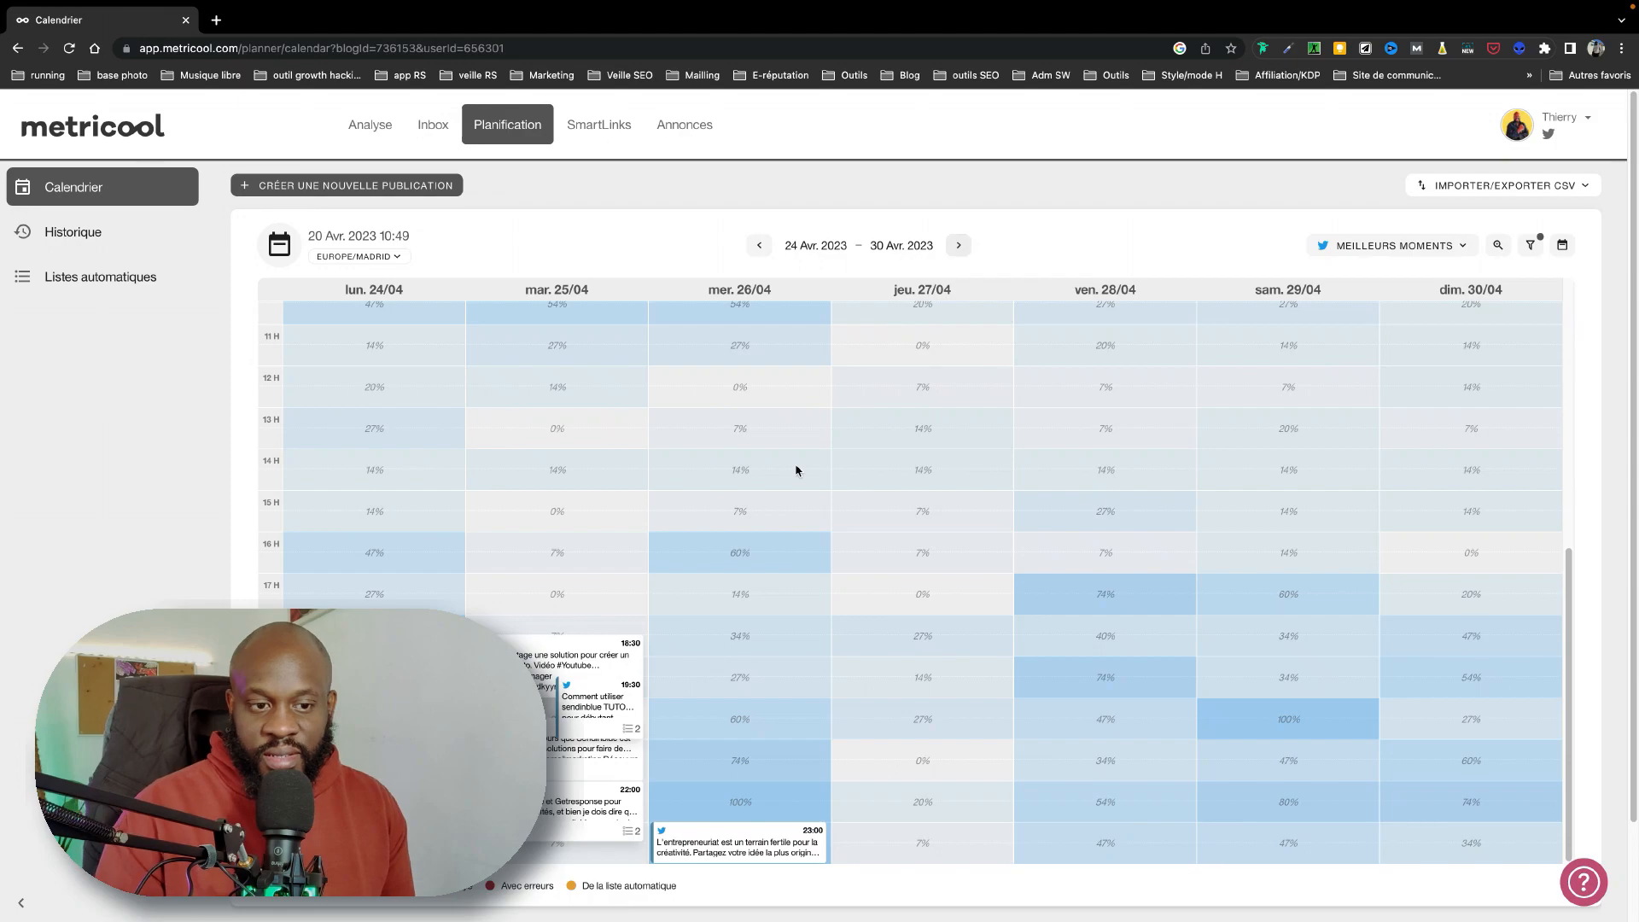
scroll(588, 621, "down", 2)
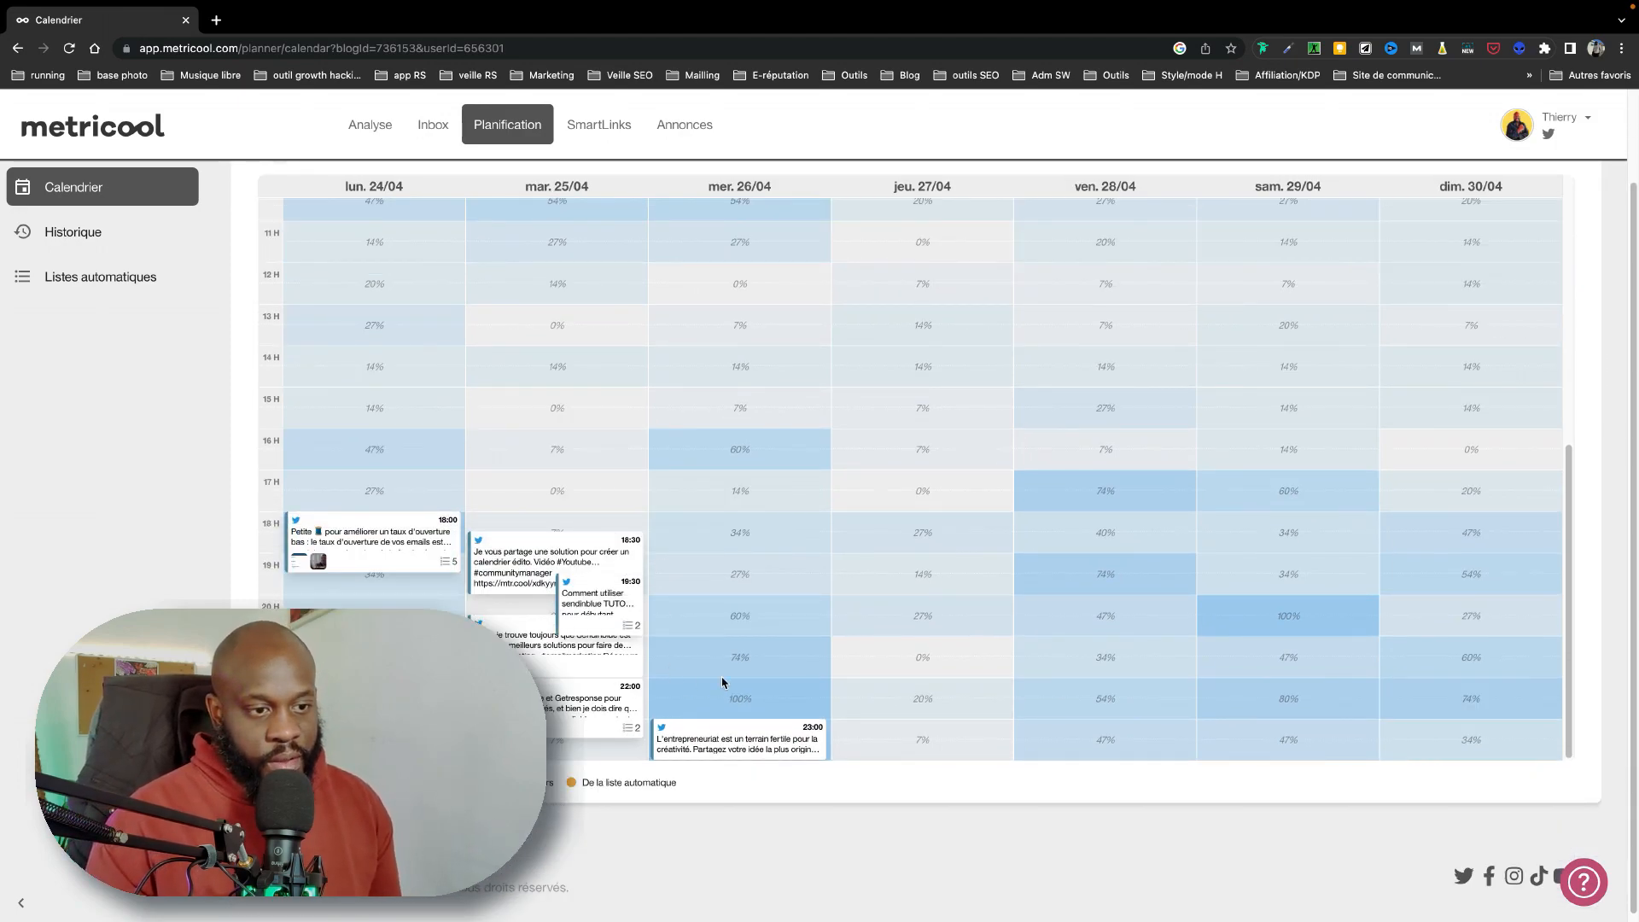